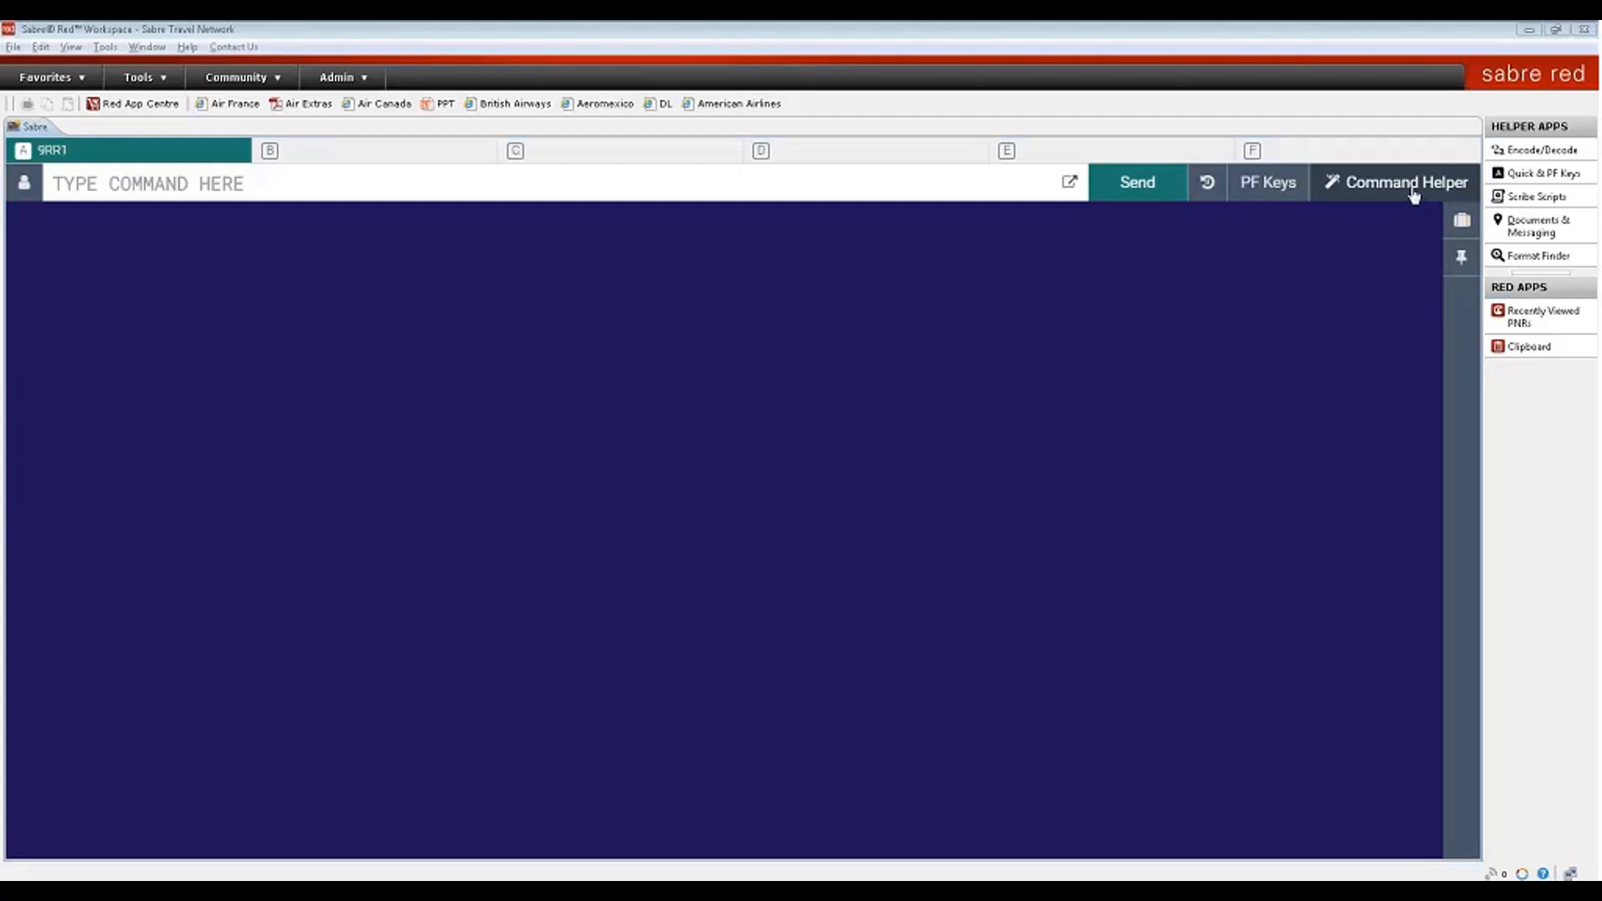
- Return to manual command entry and request Alitalia Miami–Rome availability for 20 May with 120MAYMIAROM¥AZ
{"action": "left_click", "coordinate": [1410, 184]}
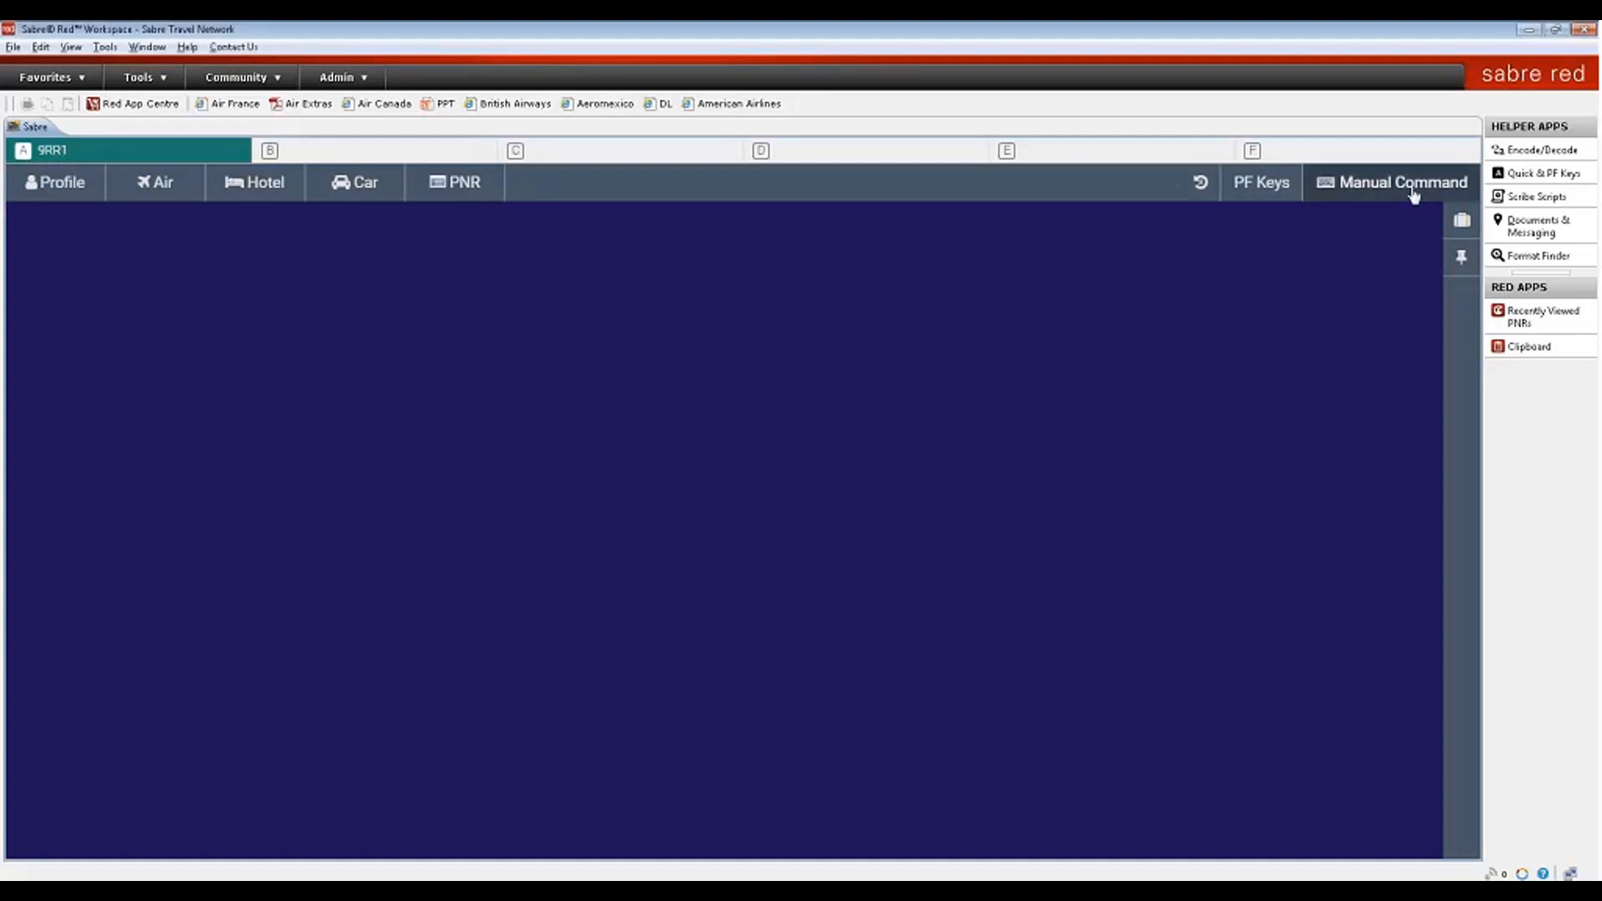
{"action": "left_click", "coordinate": [1414, 196]}
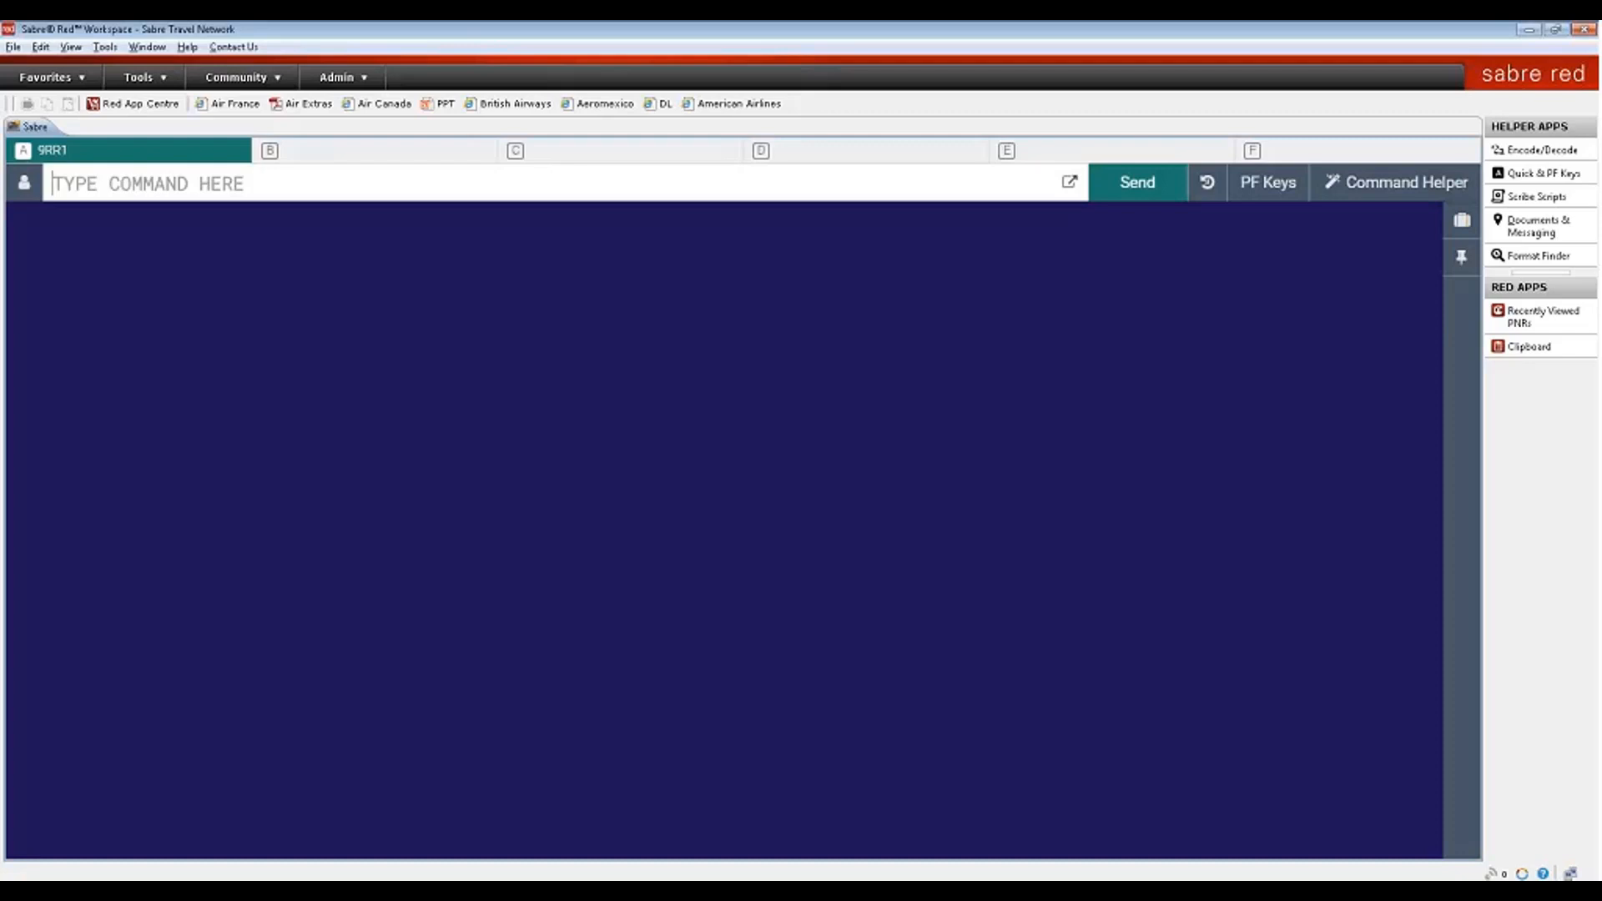
{"action": "type", "text": "1"}
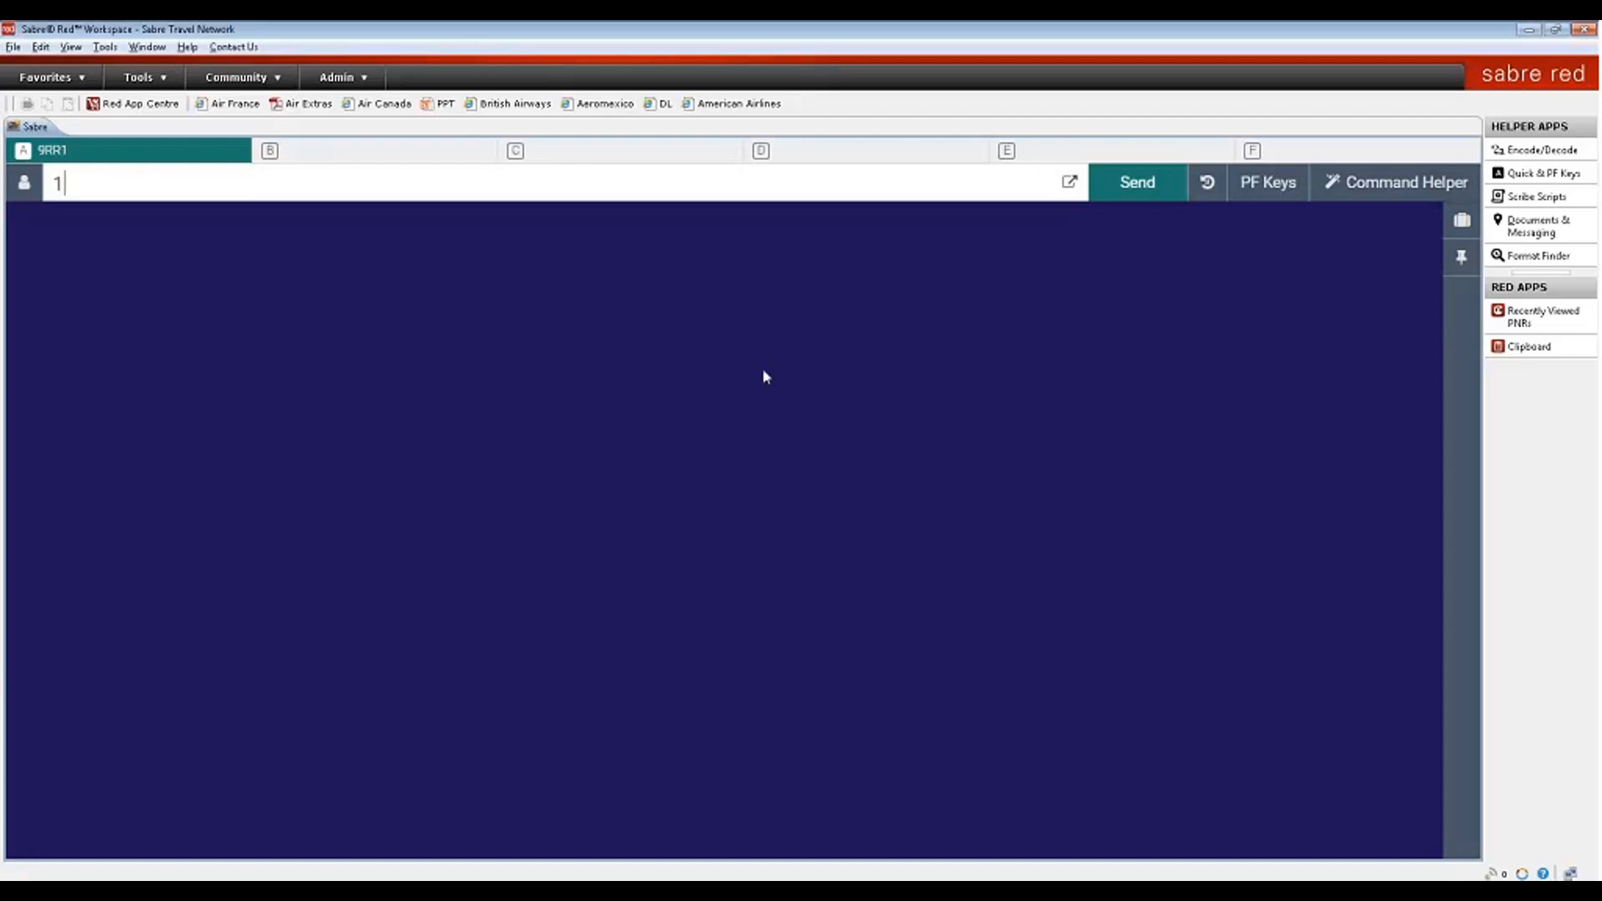
{"action": "type", "text": "20MAYMIAROM¥AZ"}
{"action": "key", "text": "Return"}
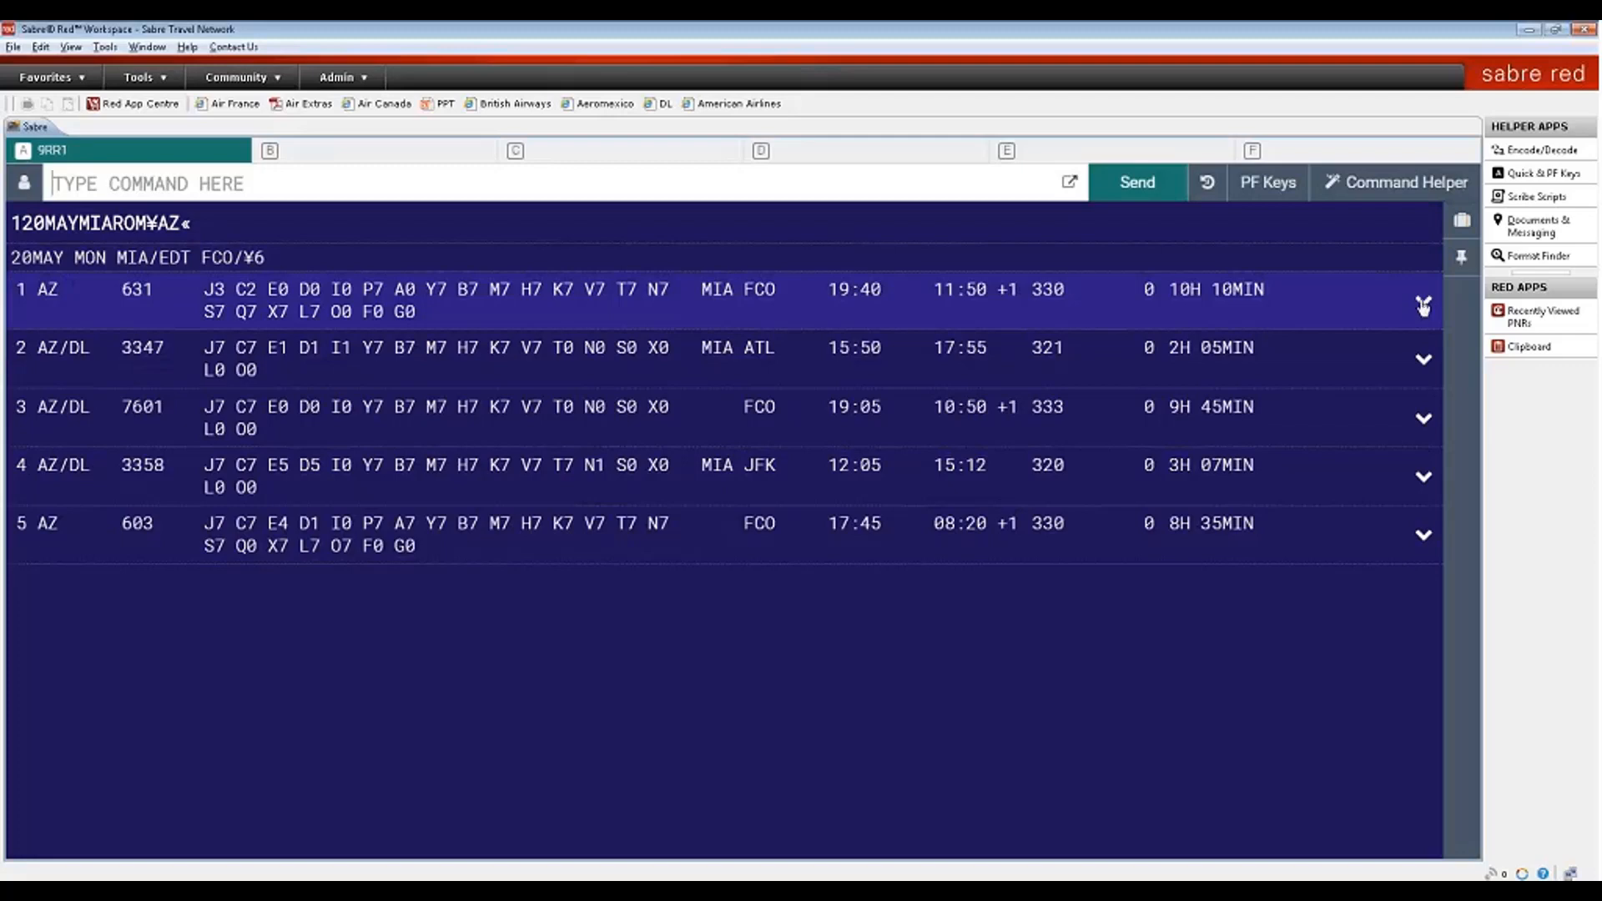
- Expand the first flight's details, review them, then collapse them again
{"action": "left_click", "coordinate": [1425, 305]}
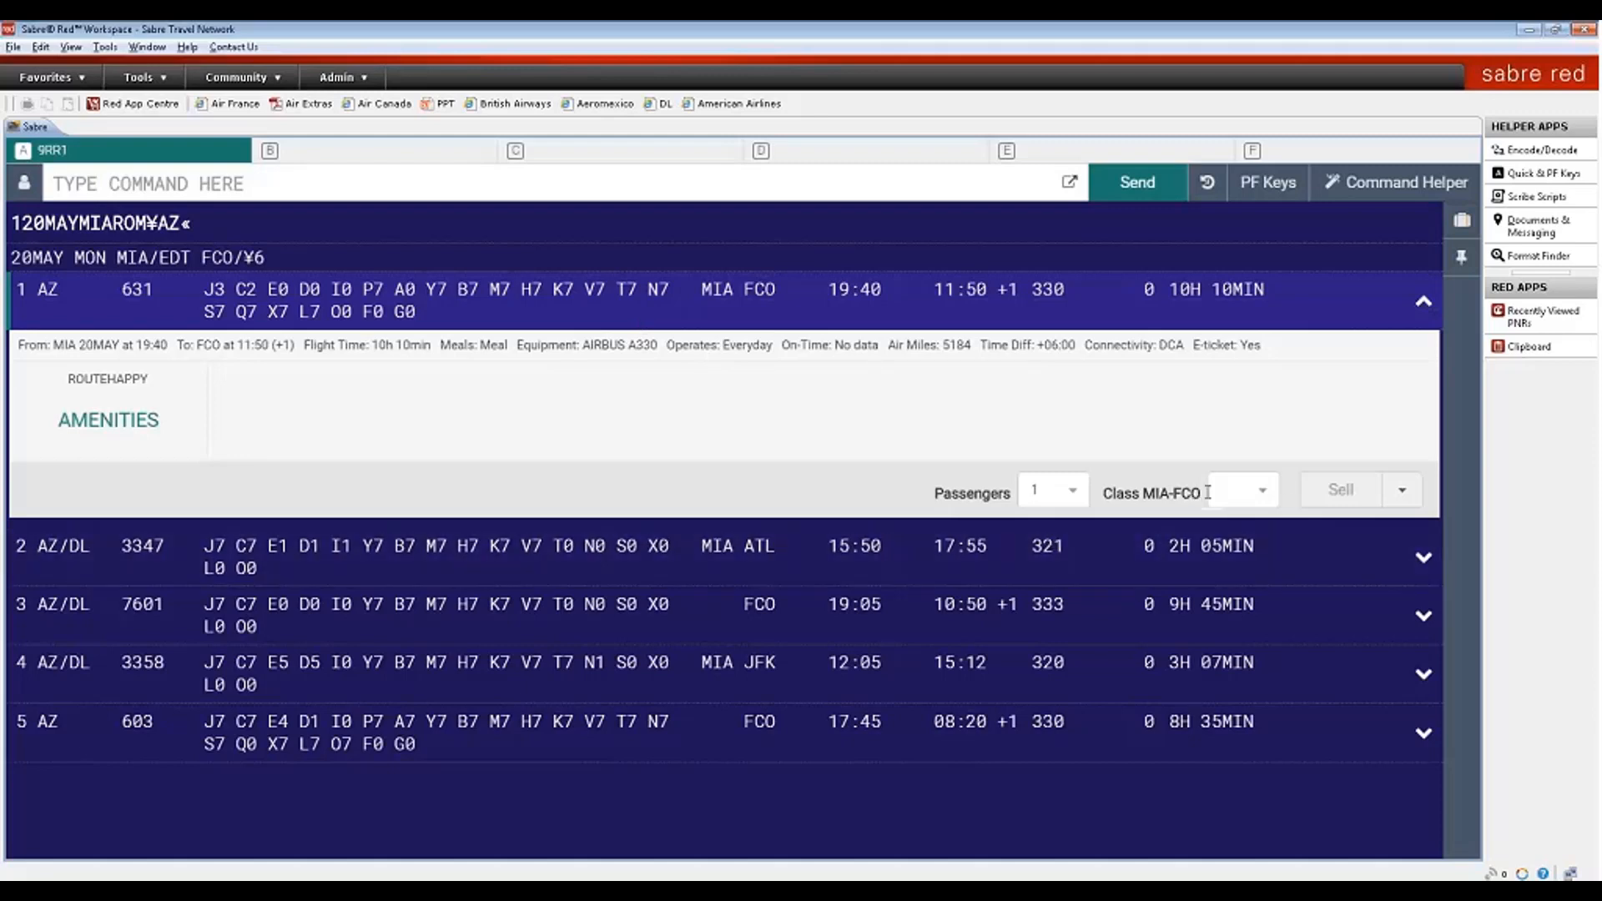
{"action": "left_click", "coordinate": [1425, 306]}
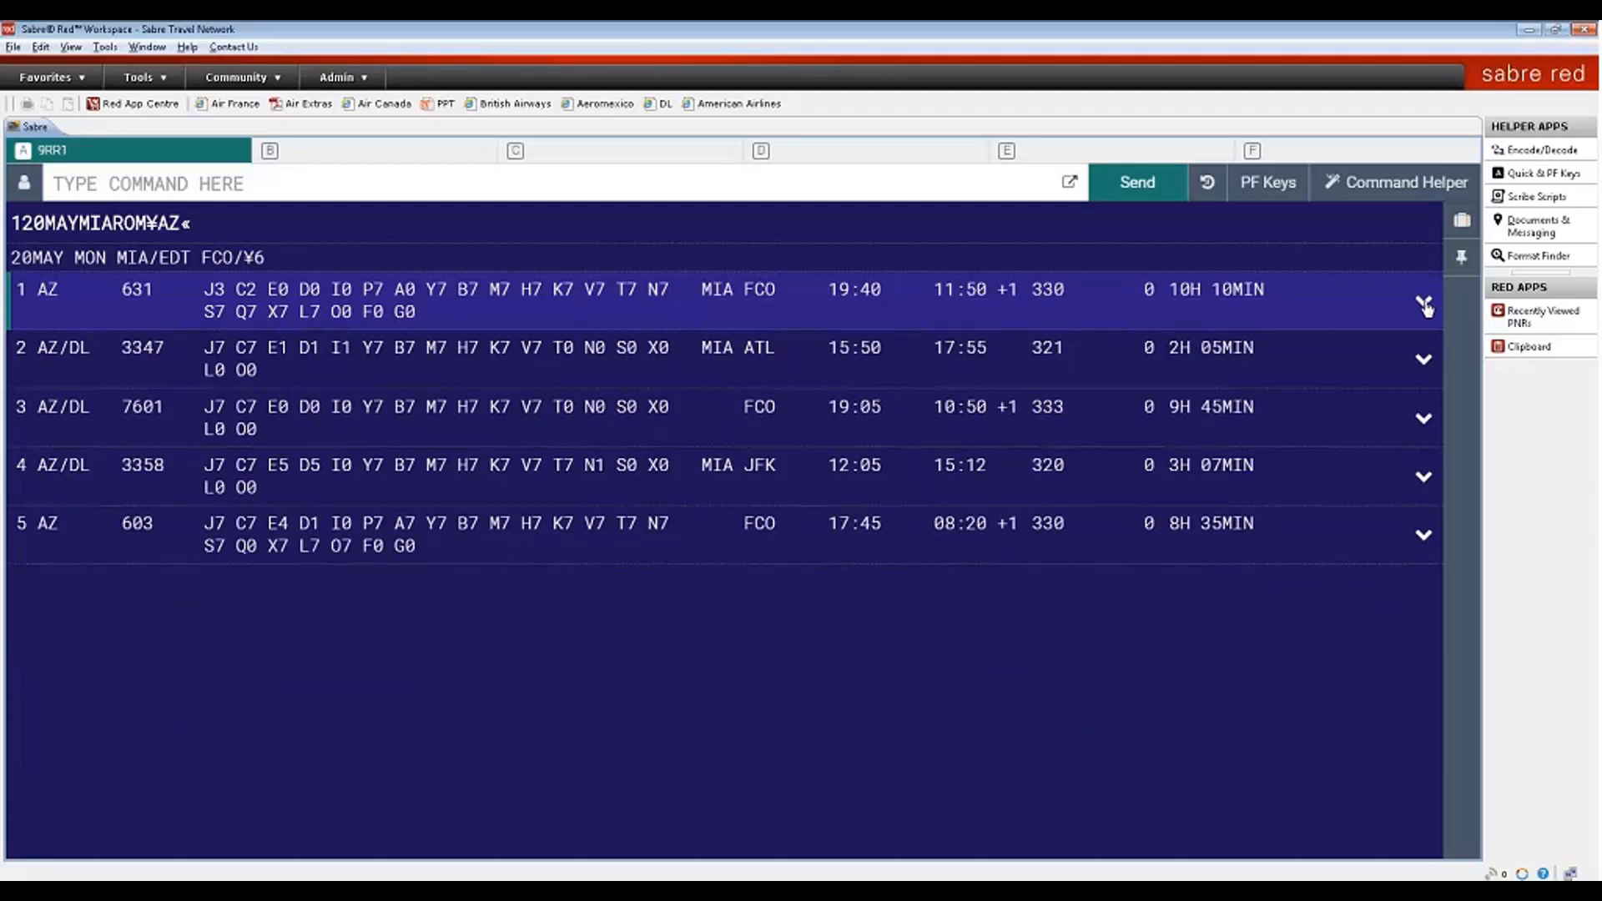
{"action": "mouse_move", "coordinate": [1037, 352]}
- Set the Sabre response styling to Graphical Style in Tools > Options and apply it
{"action": "key", "text": "alt+t"}
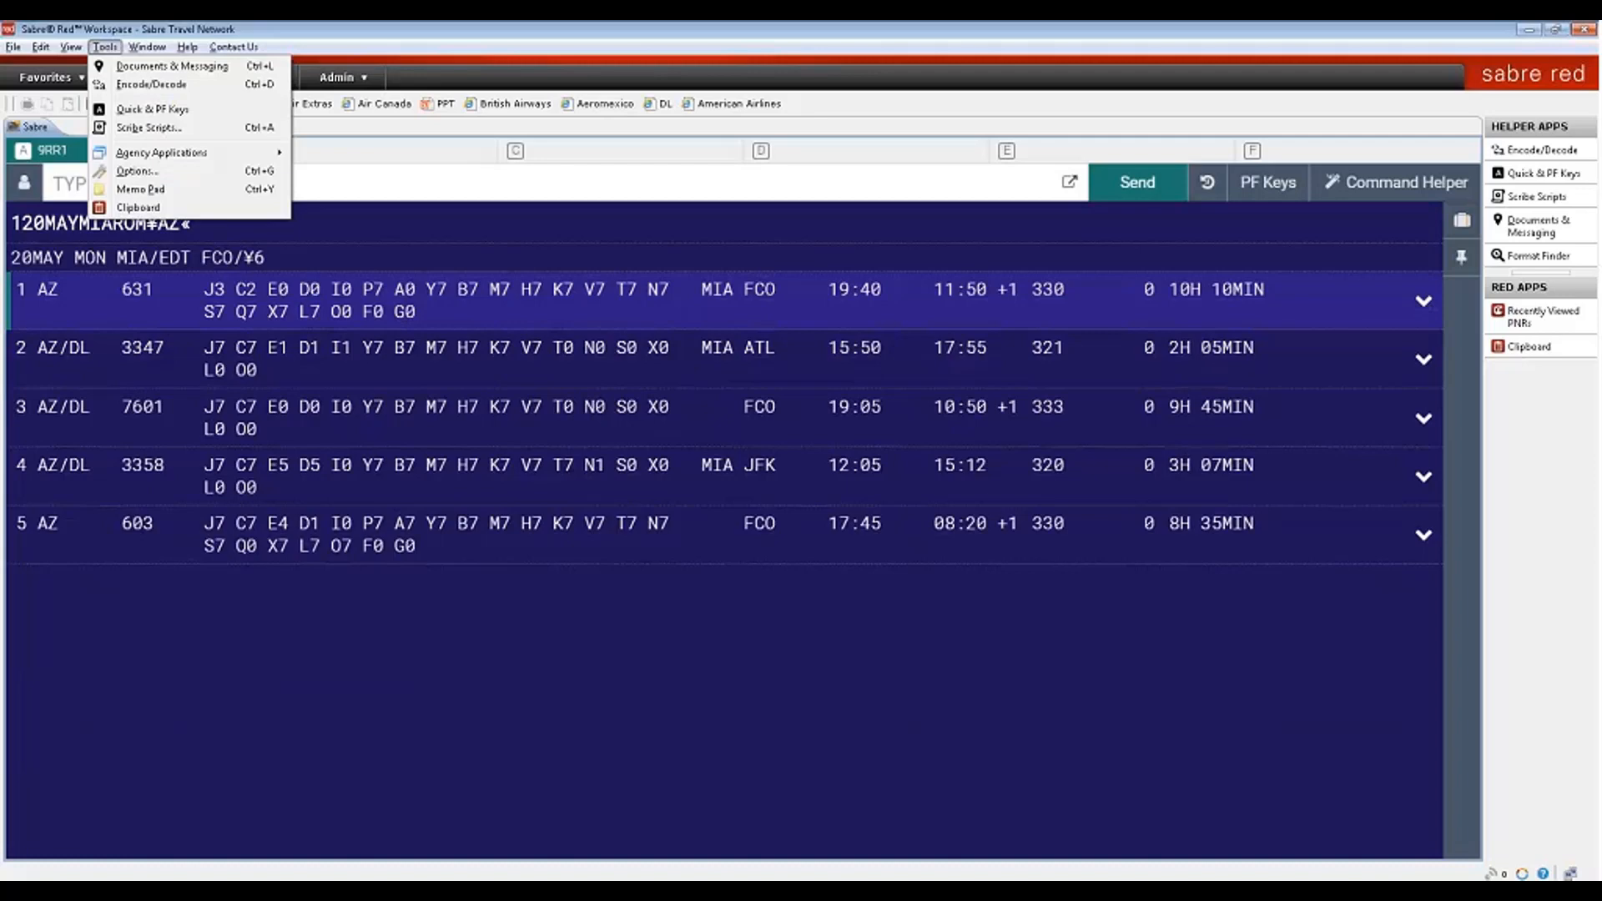
{"action": "left_click", "coordinate": [136, 170]}
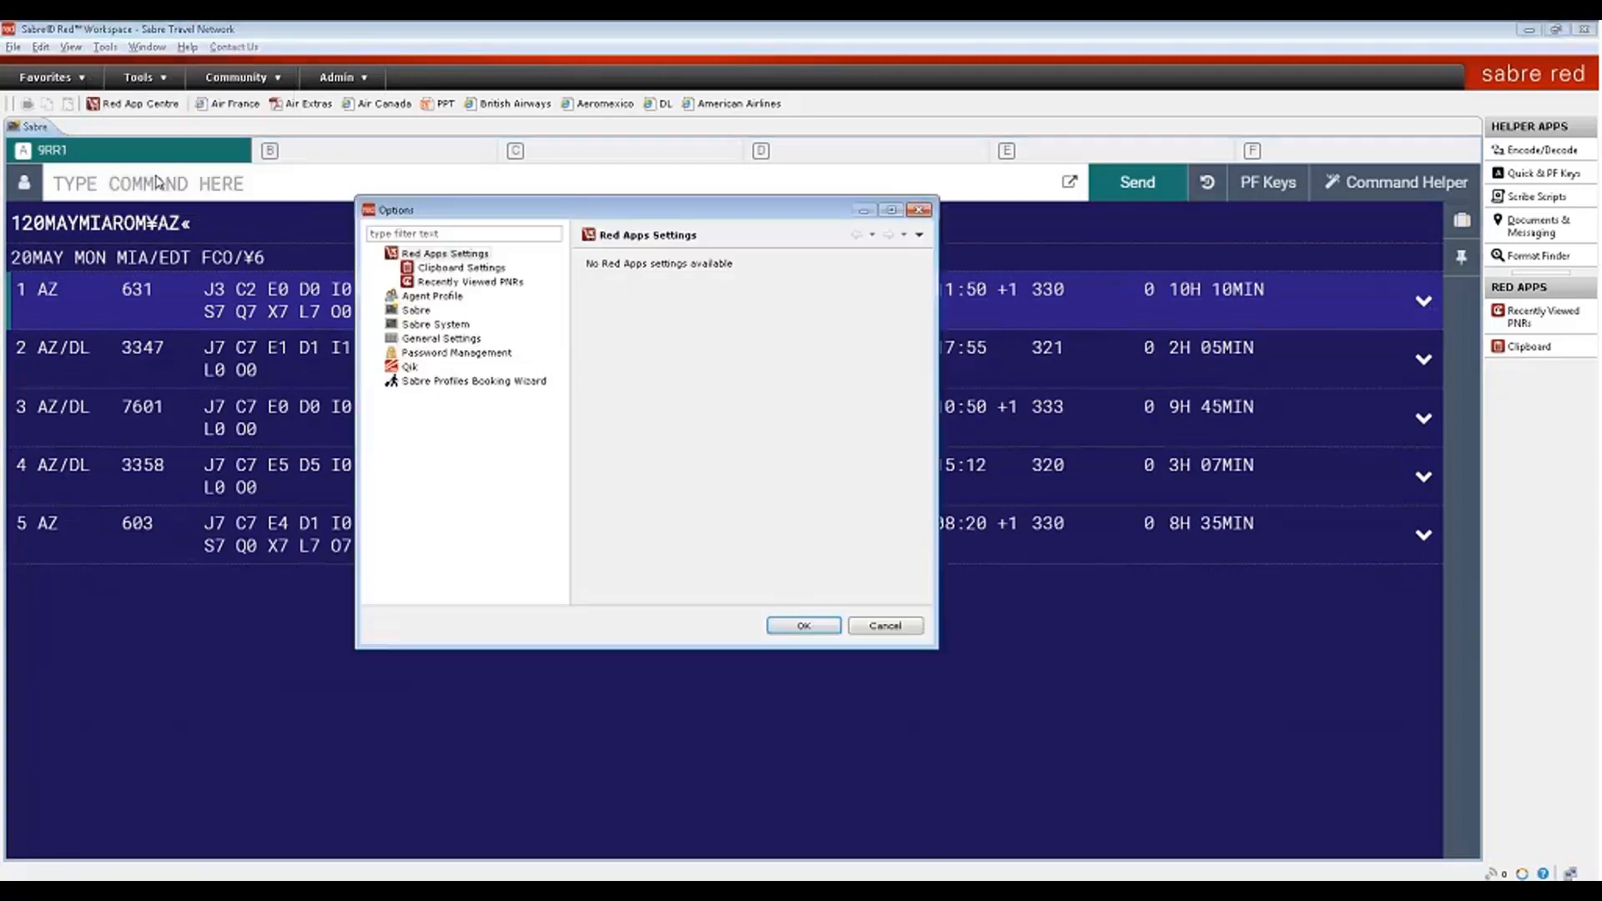
{"action": "left_click", "coordinate": [416, 310]}
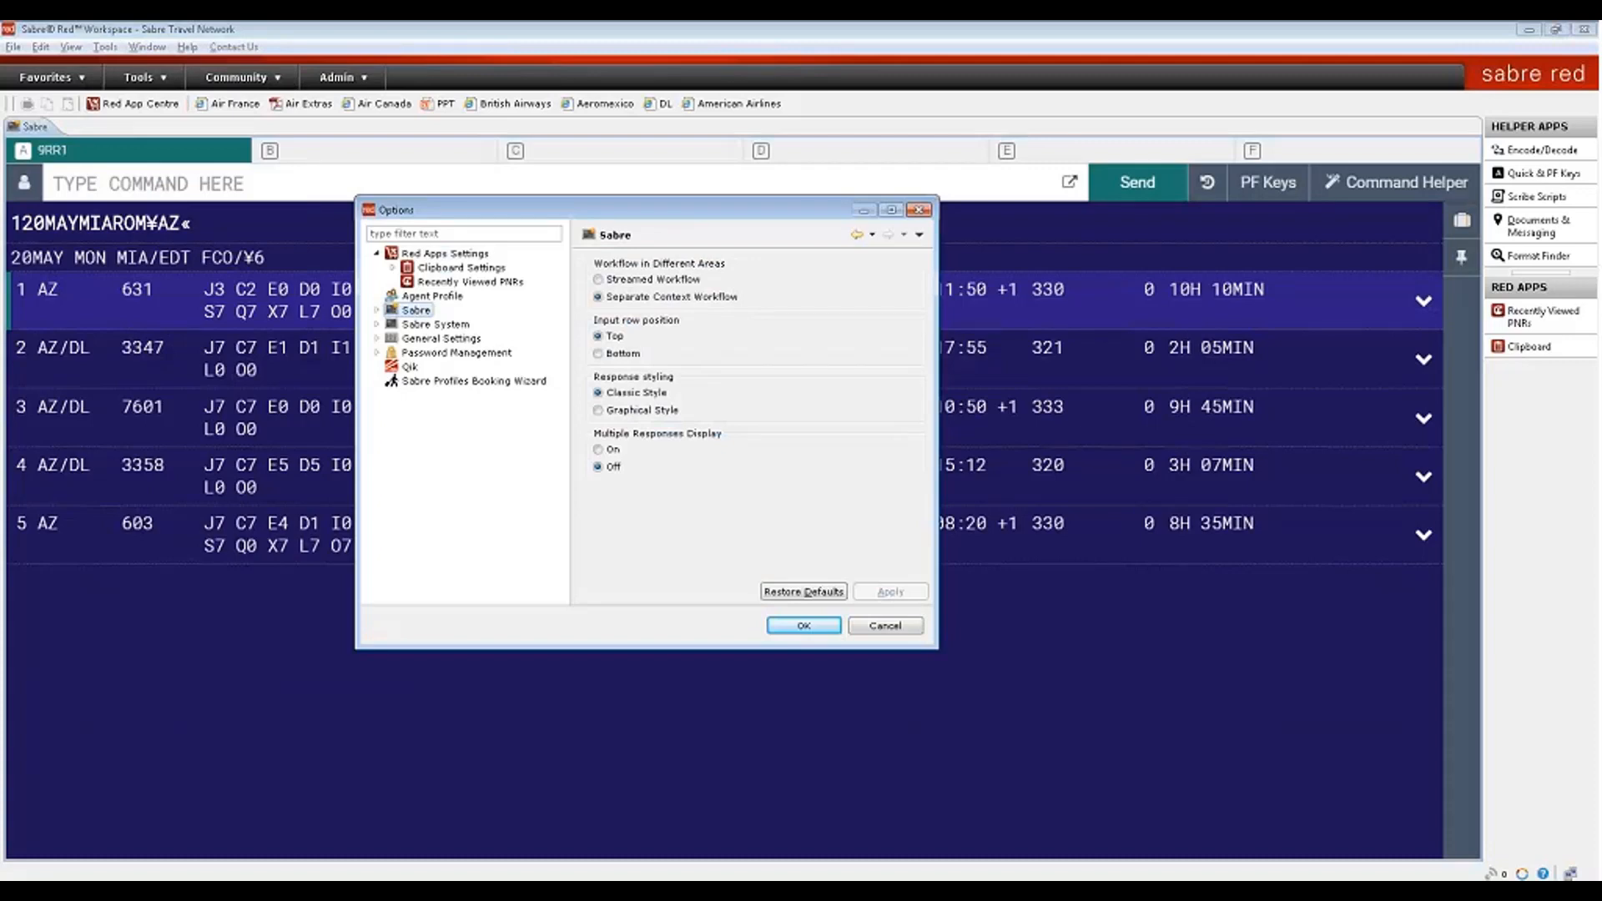
{"action": "left_click", "coordinate": [598, 410]}
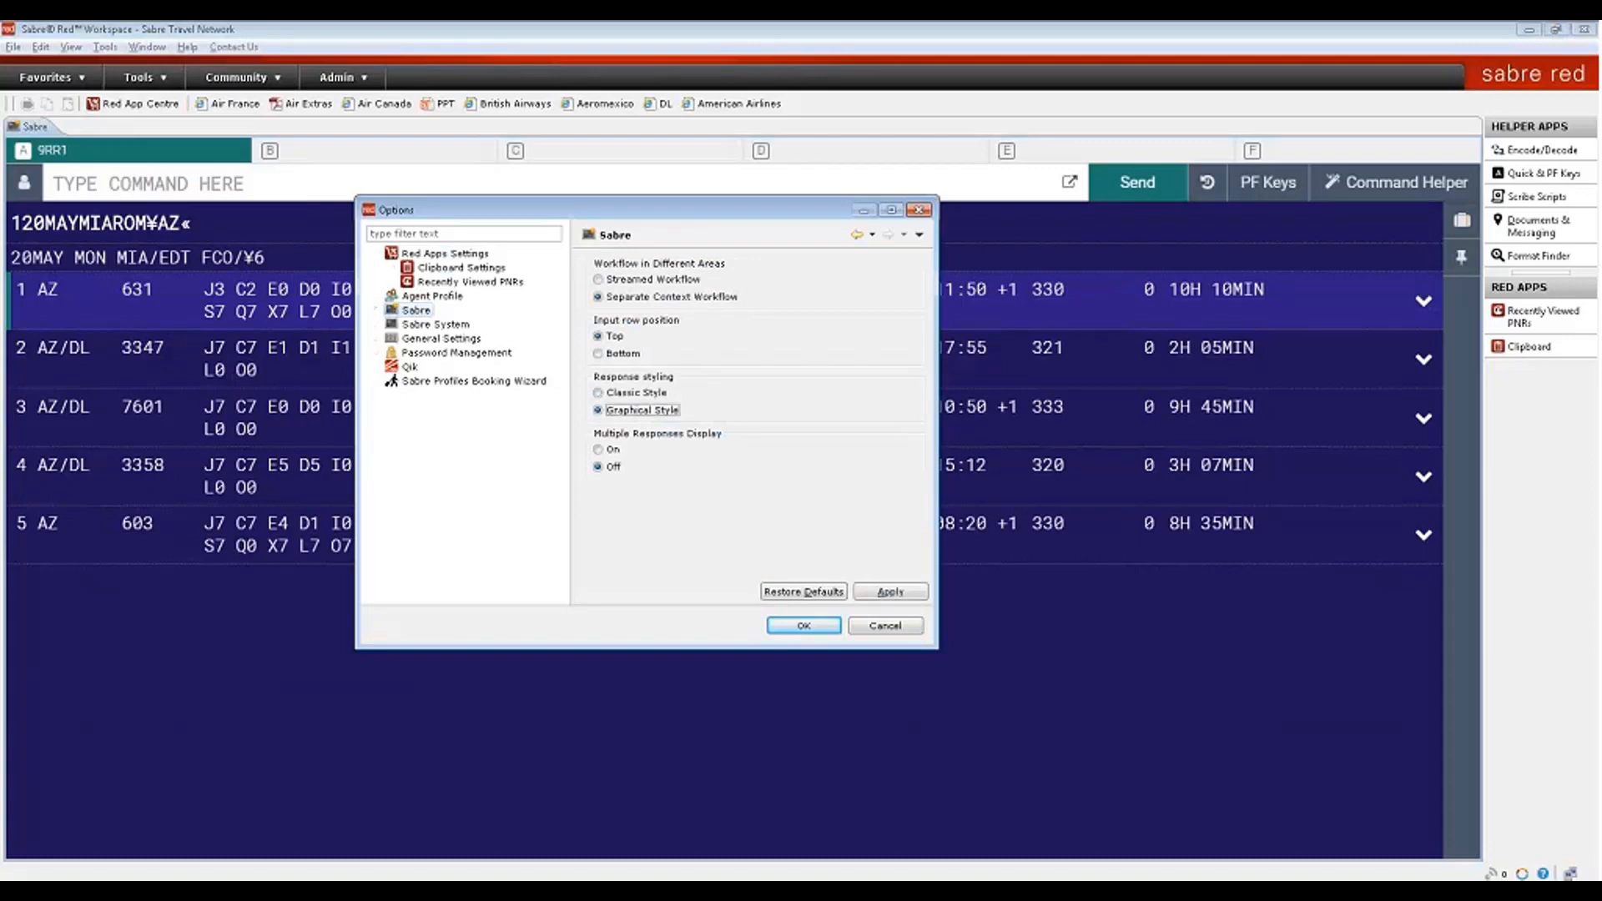
{"action": "left_click", "coordinate": [921, 595]}
{"action": "left_click", "coordinate": [814, 626]}
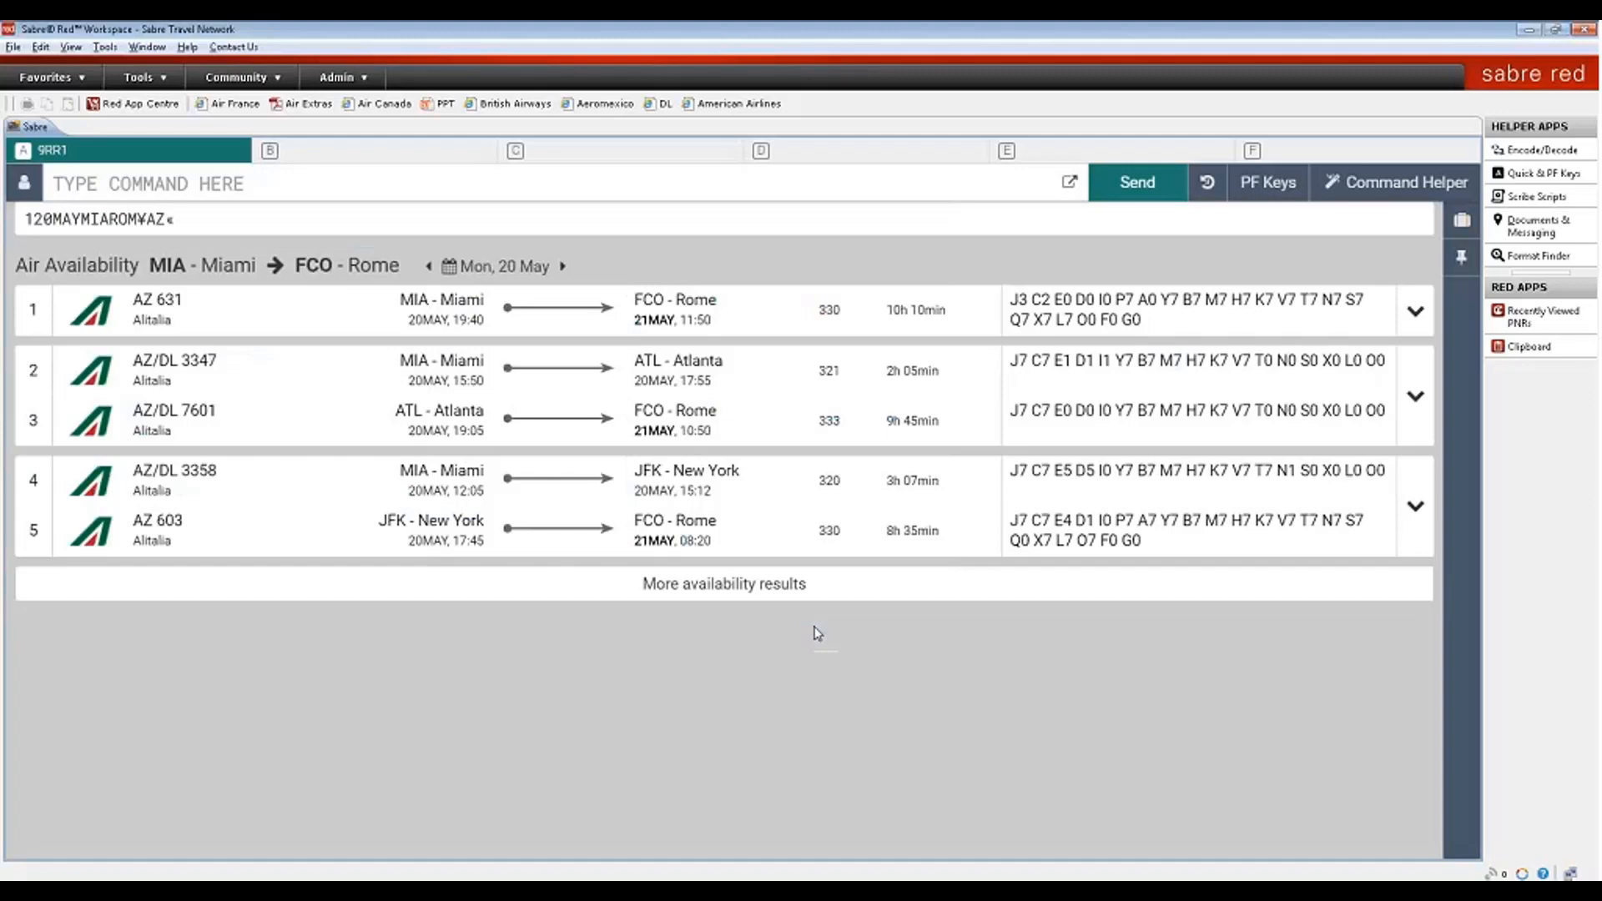
- Turn the guided Command Helper back on from the command bar
{"action": "mouse_move", "coordinate": [460, 315]}
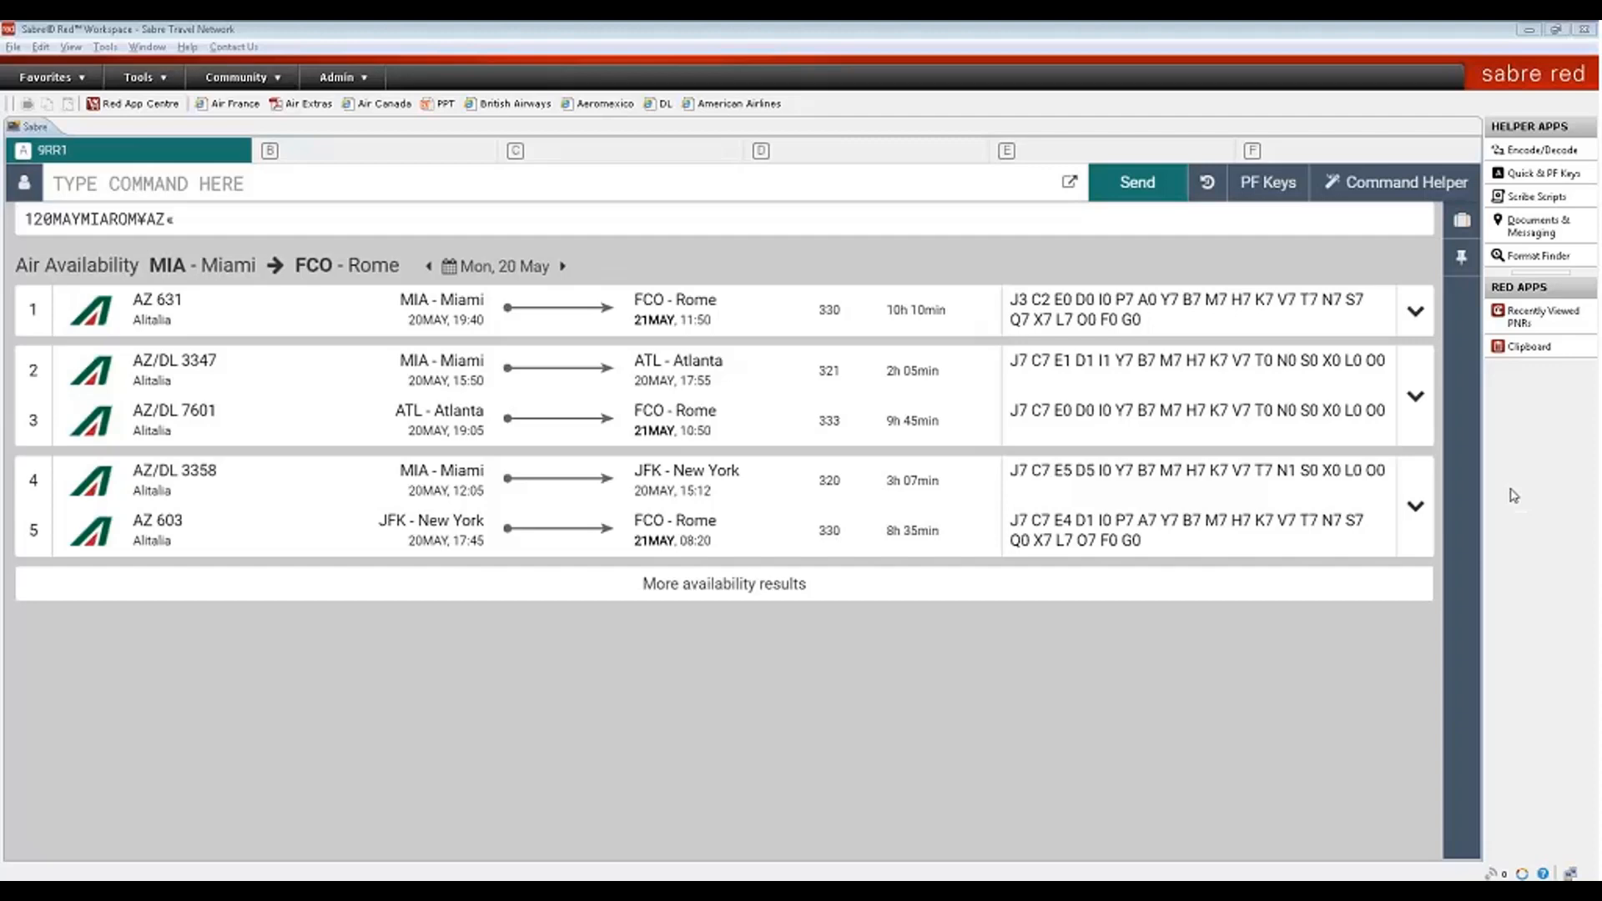
{"action": "left_click", "coordinate": [1377, 190]}
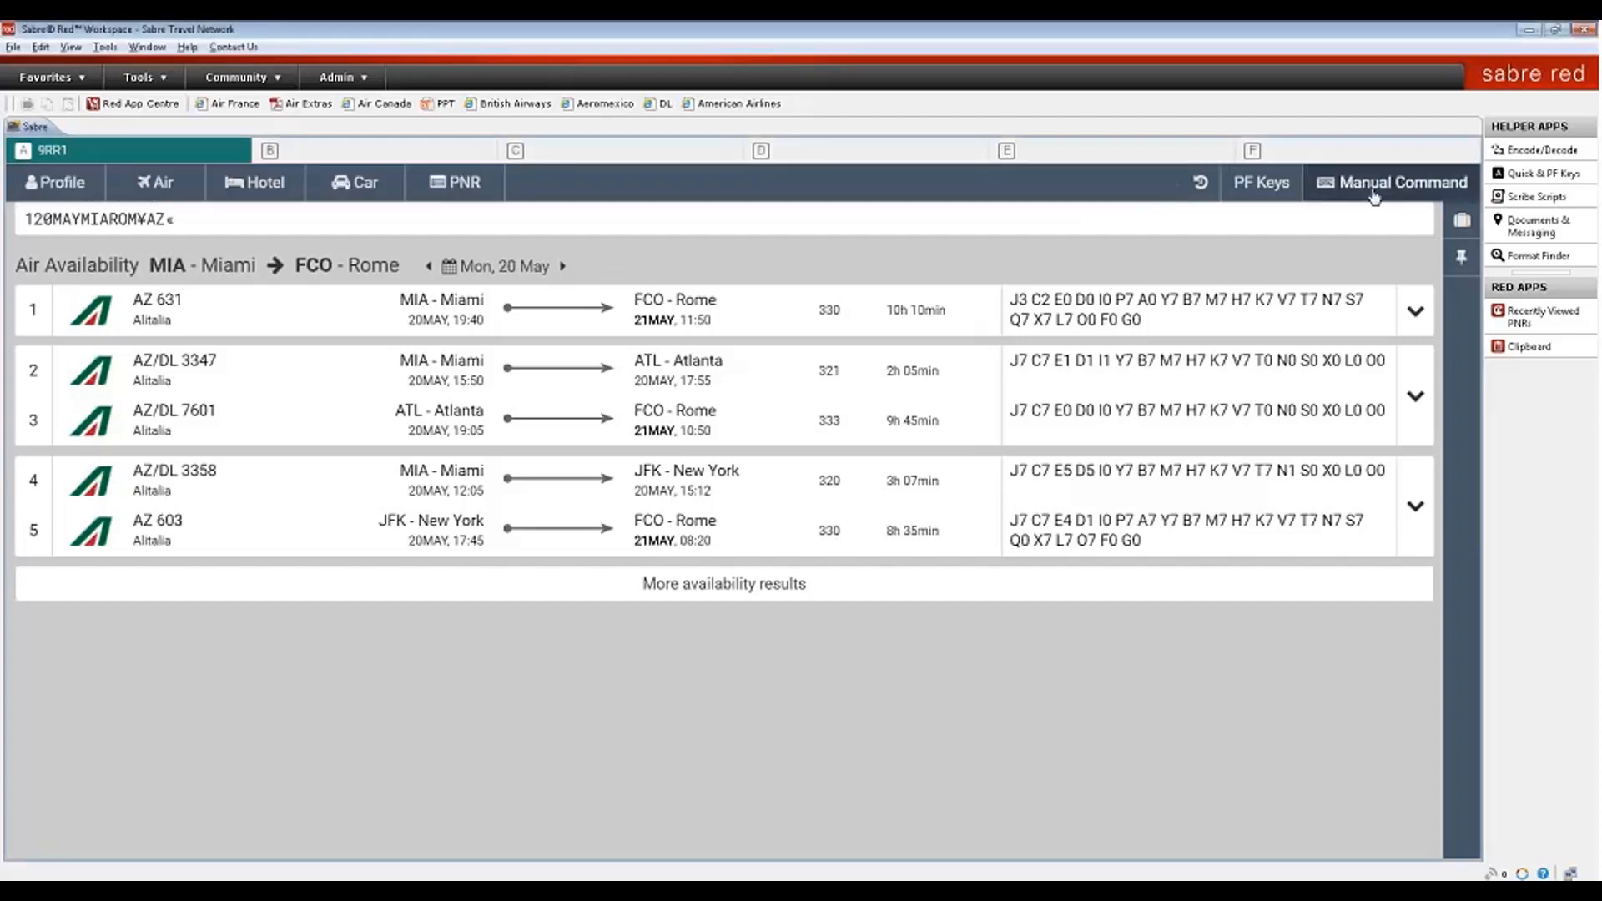
- Open the Air Availability form and enter MIA as the departure city
{"action": "left_click", "coordinate": [157, 184]}
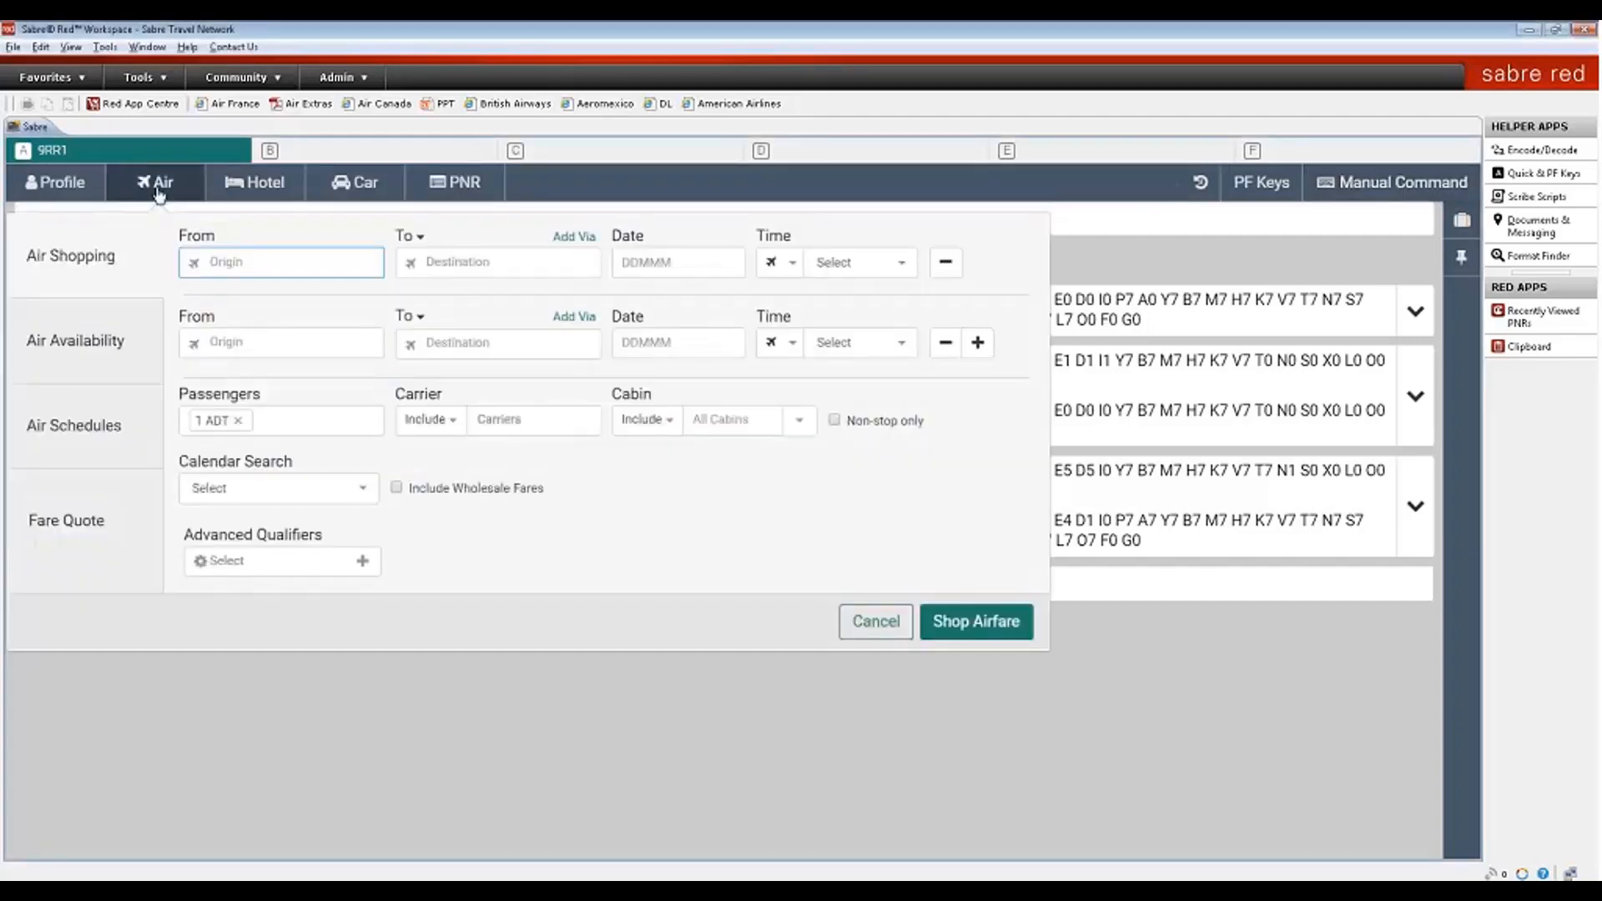
{"action": "left_click", "coordinate": [98, 362]}
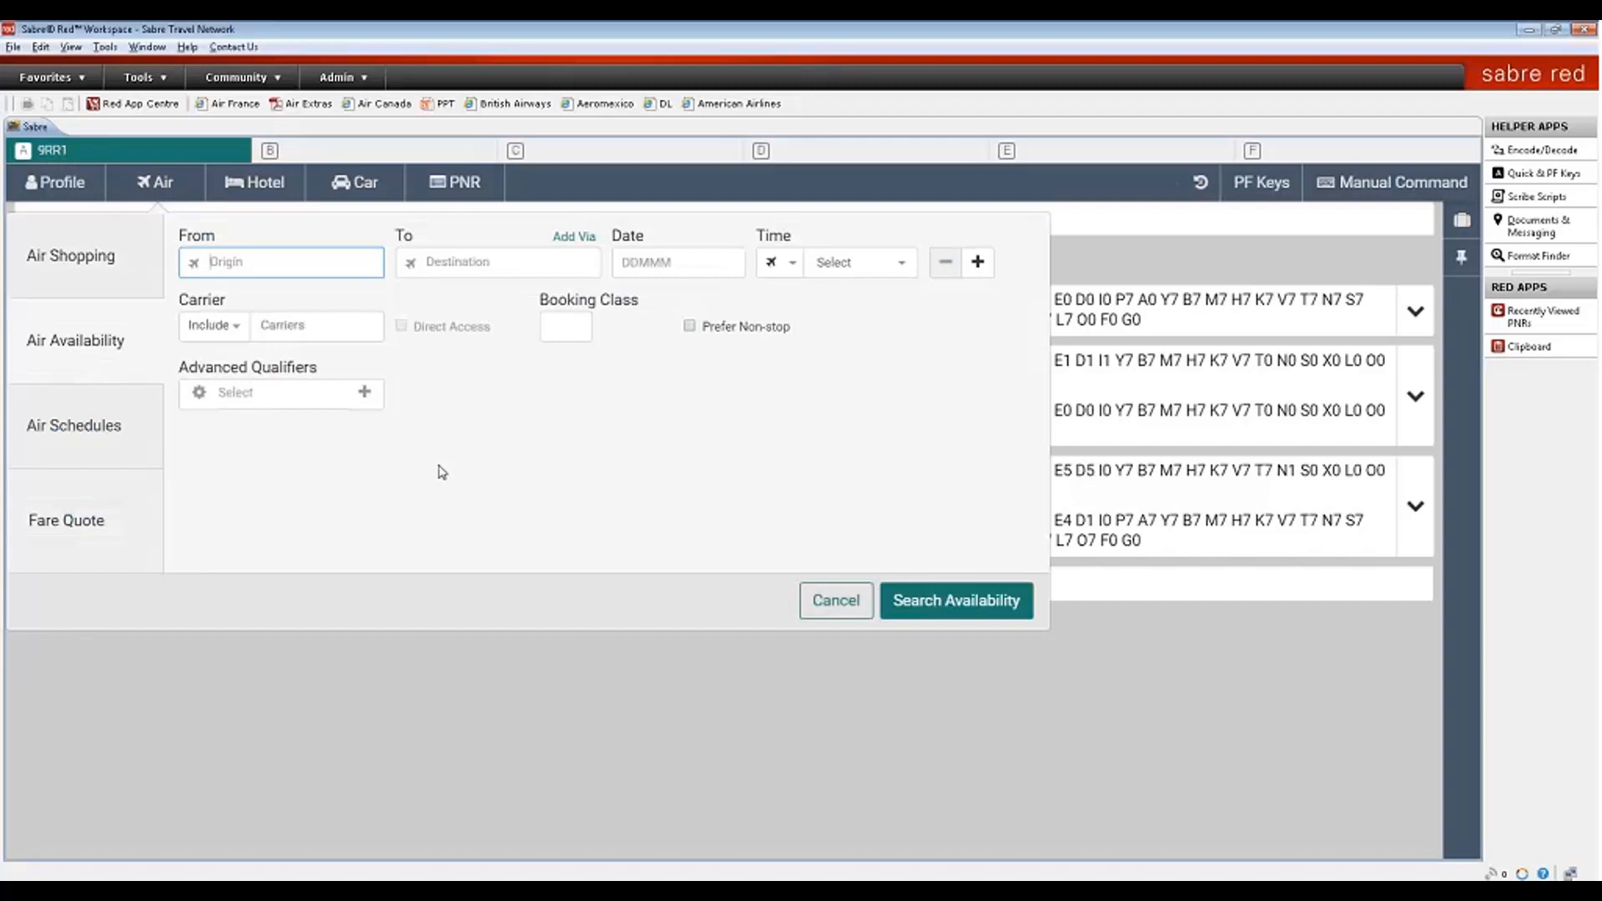
{"action": "type", "text": "MIA"}
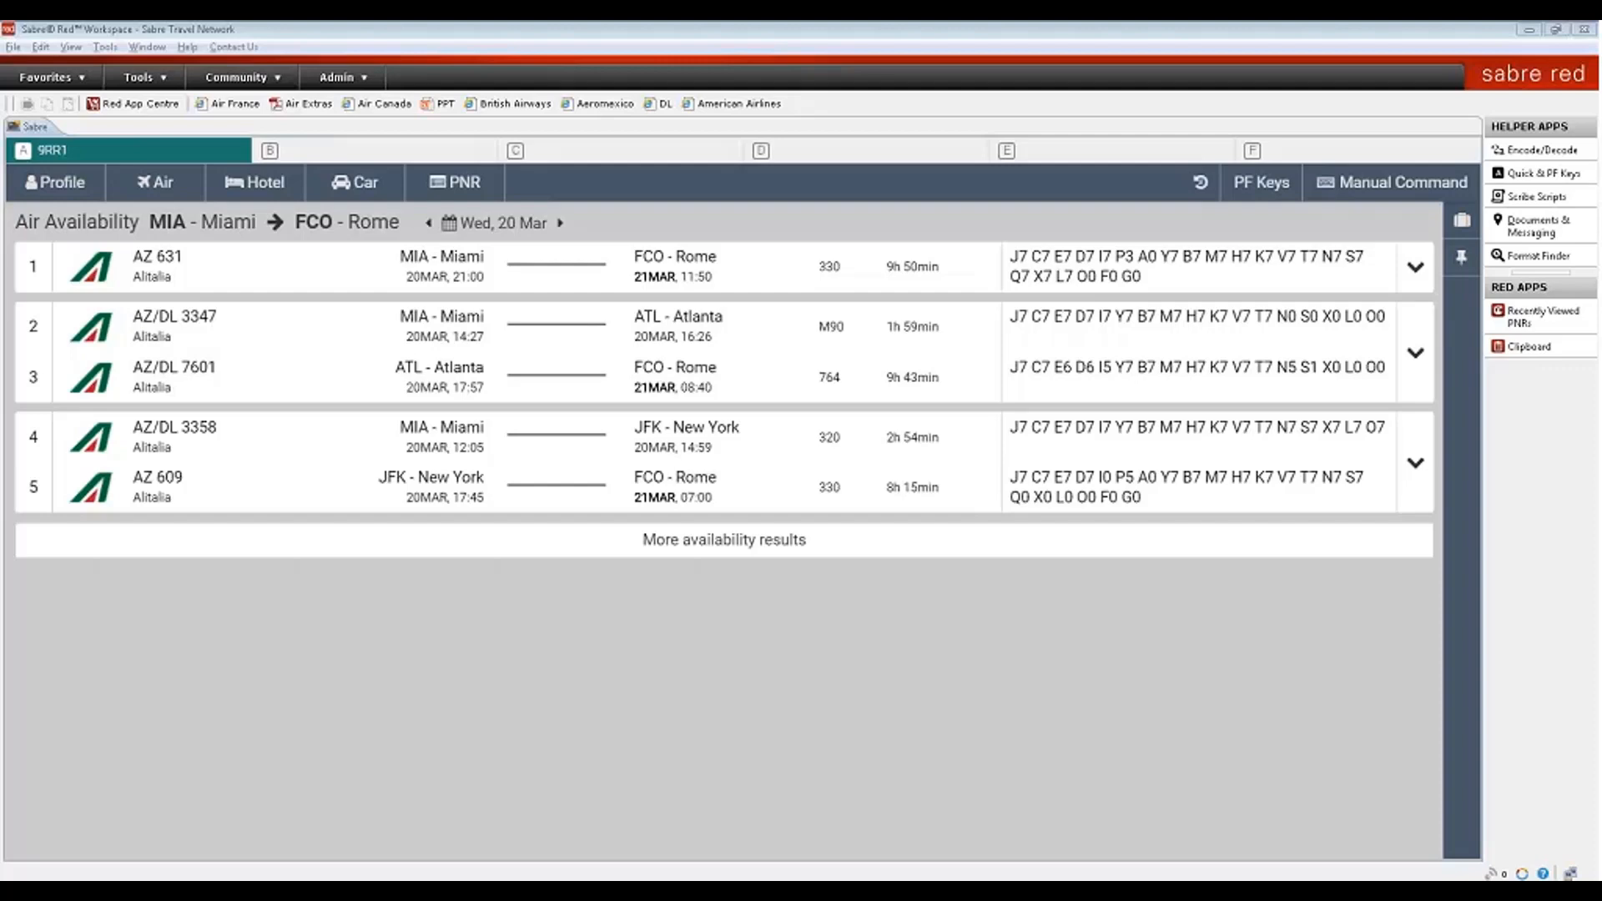
- Open the Profile tab to look up the traveler's stored profile
{"action": "left_click", "coordinate": [71, 188]}
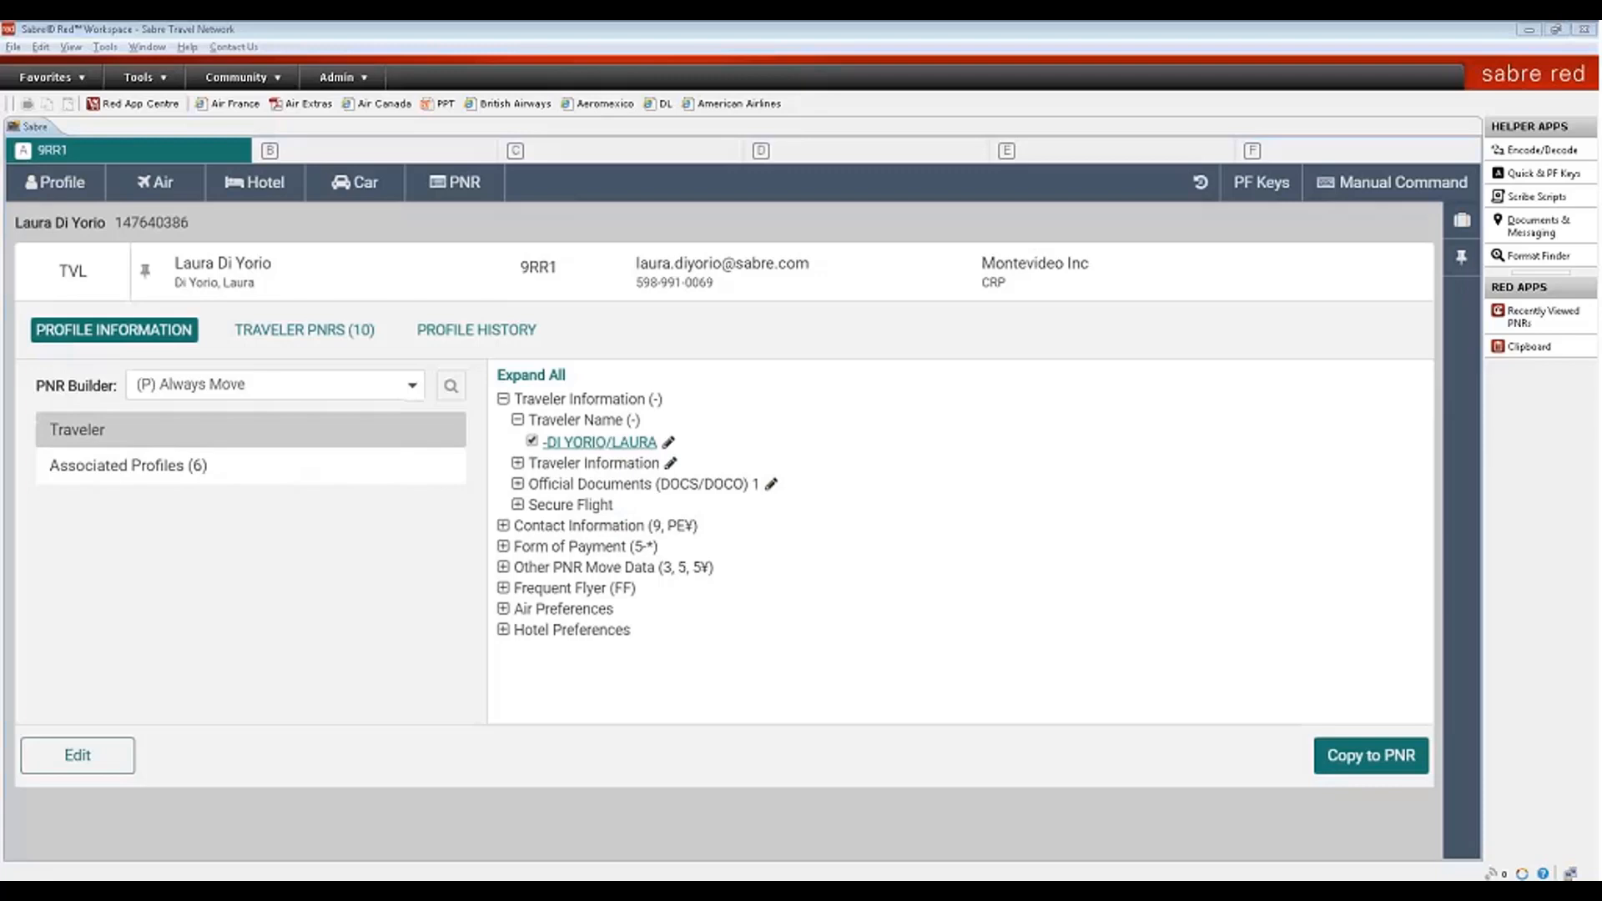
- Pin the traveler's profile, show it in the sidebar, and tick the traveler name for the PNR
{"action": "left_click", "coordinate": [146, 280]}
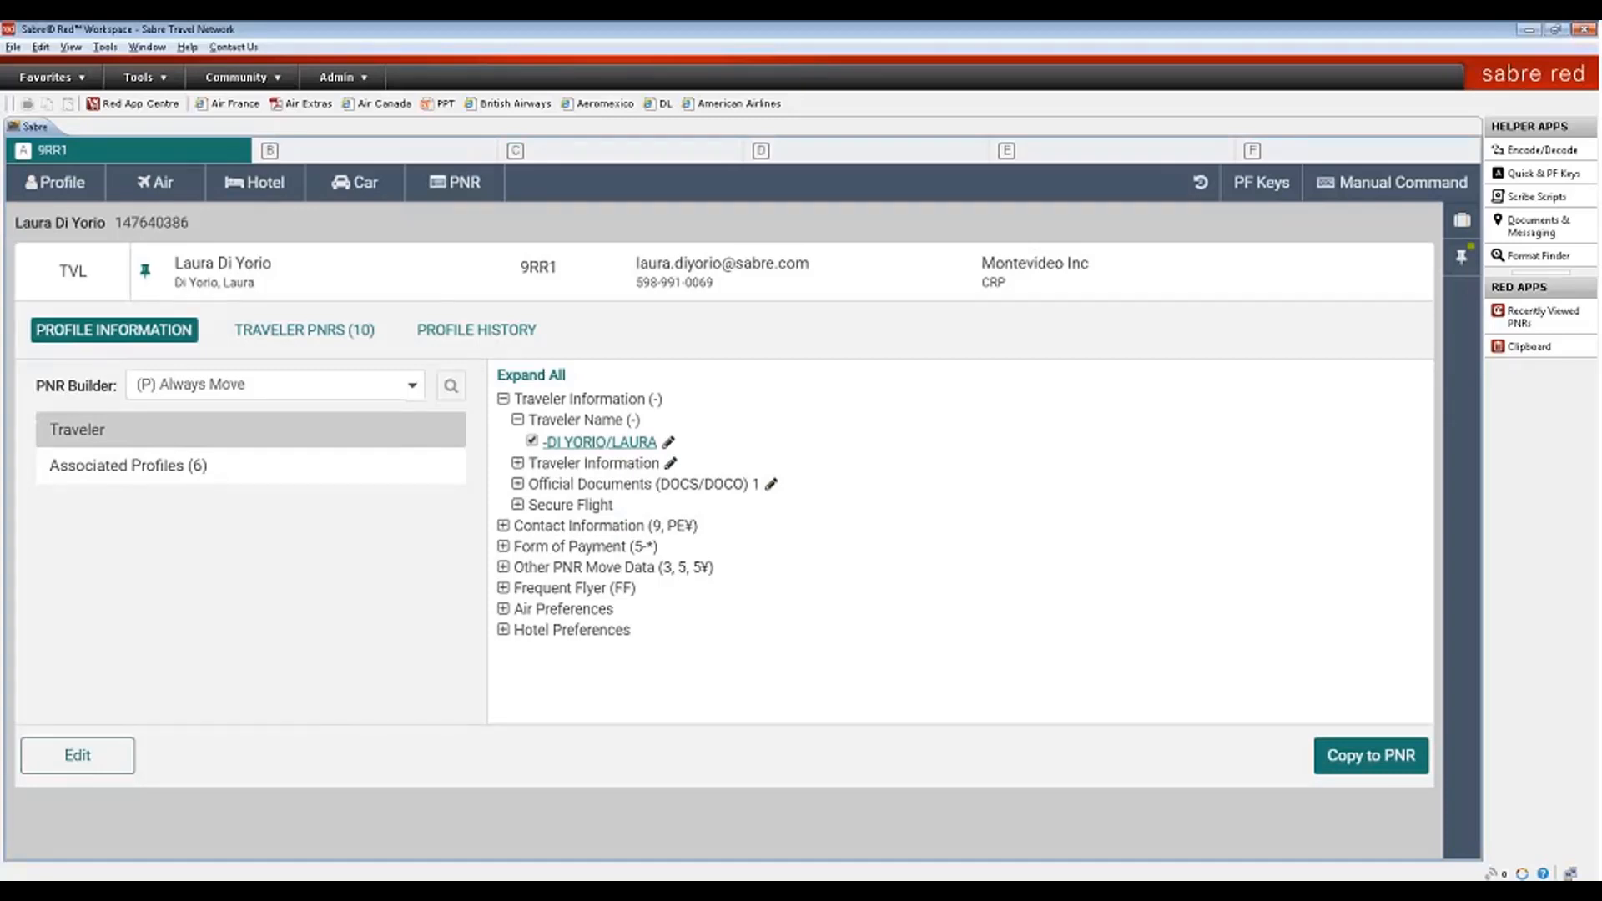
{"action": "left_click", "coordinate": [1464, 259]}
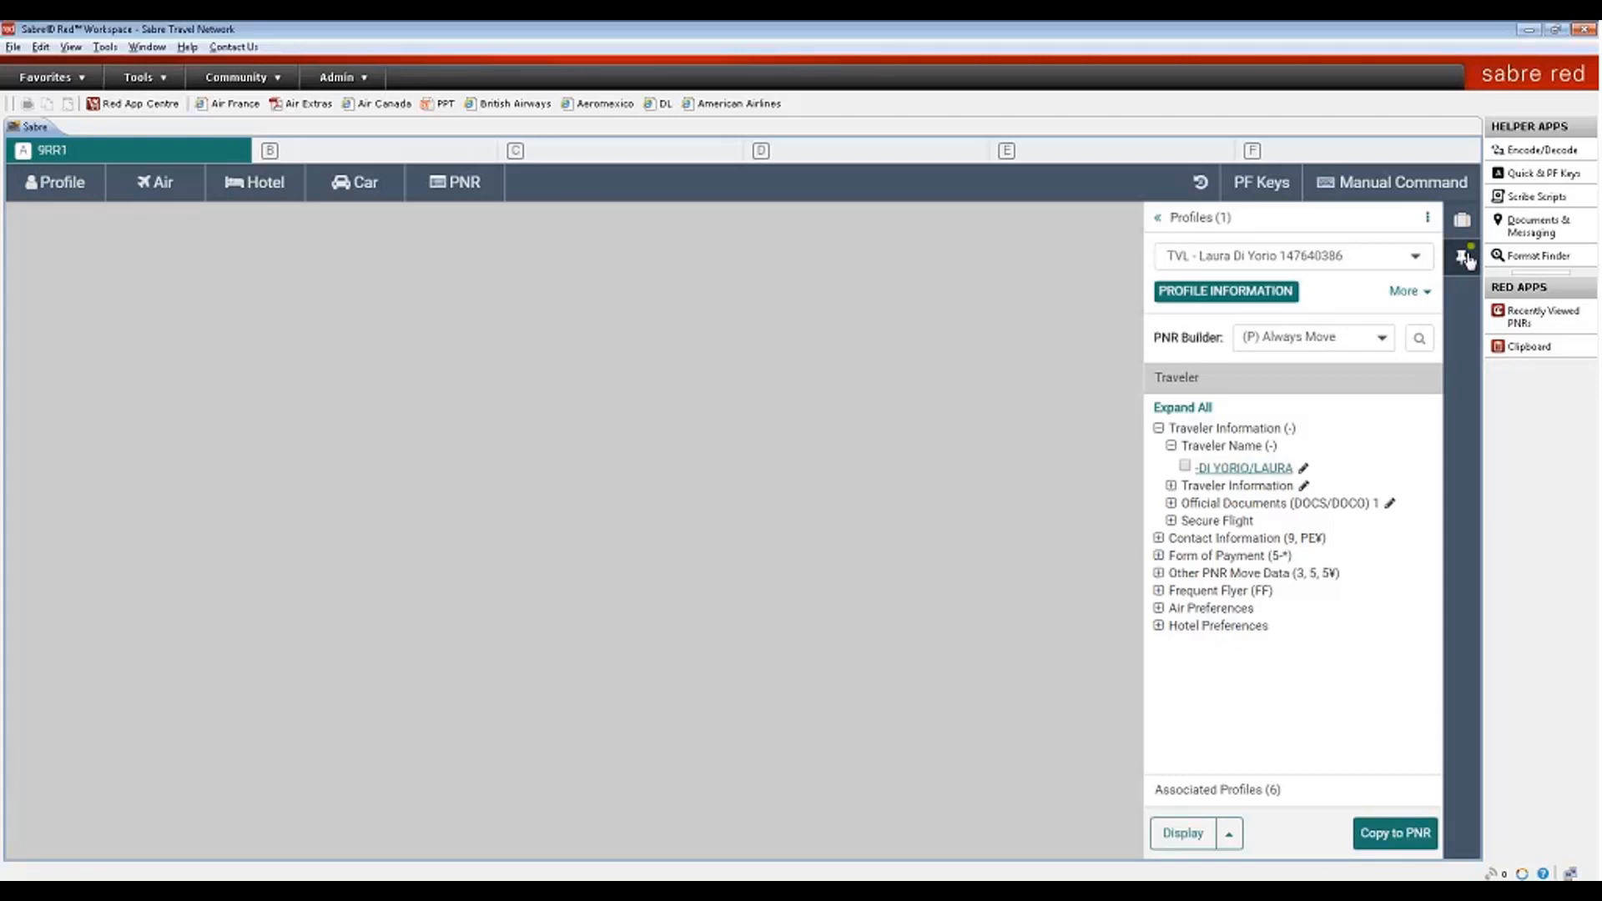
{"action": "left_click", "coordinate": [1185, 464]}
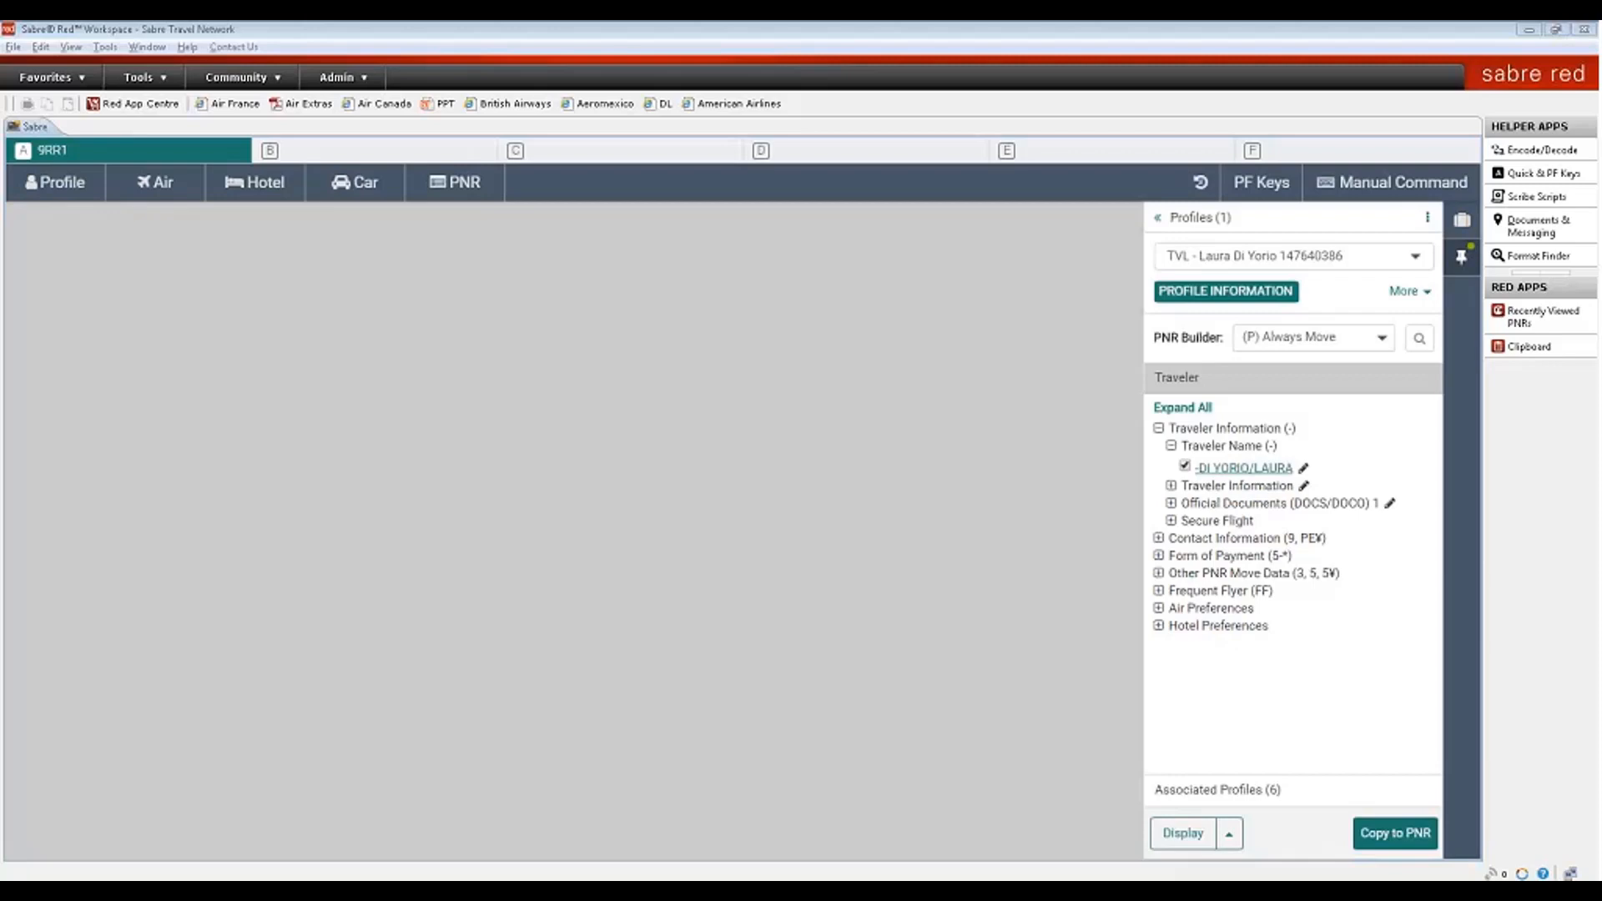
{"action": "left_click", "coordinate": [1573, 197]}
- Shop round-trip Miami–Rome fares on Alitalia for 20–30 March
{"action": "left_click", "coordinate": [1463, 222]}
{"action": "left_click", "coordinate": [155, 181]}
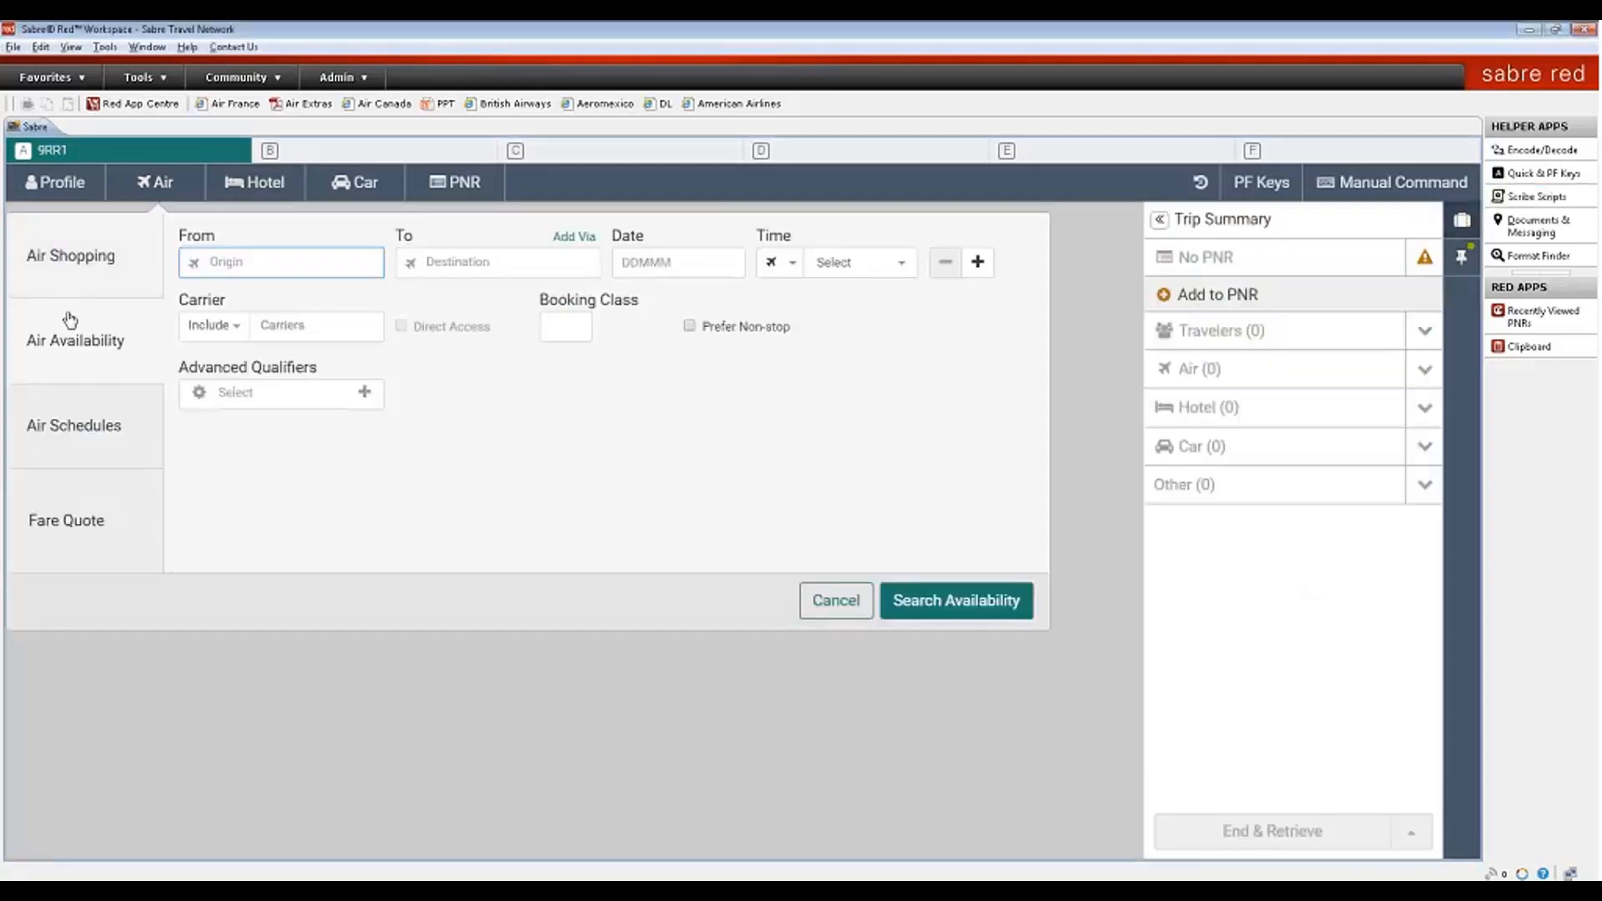
{"action": "left_click", "coordinate": [98, 255]}
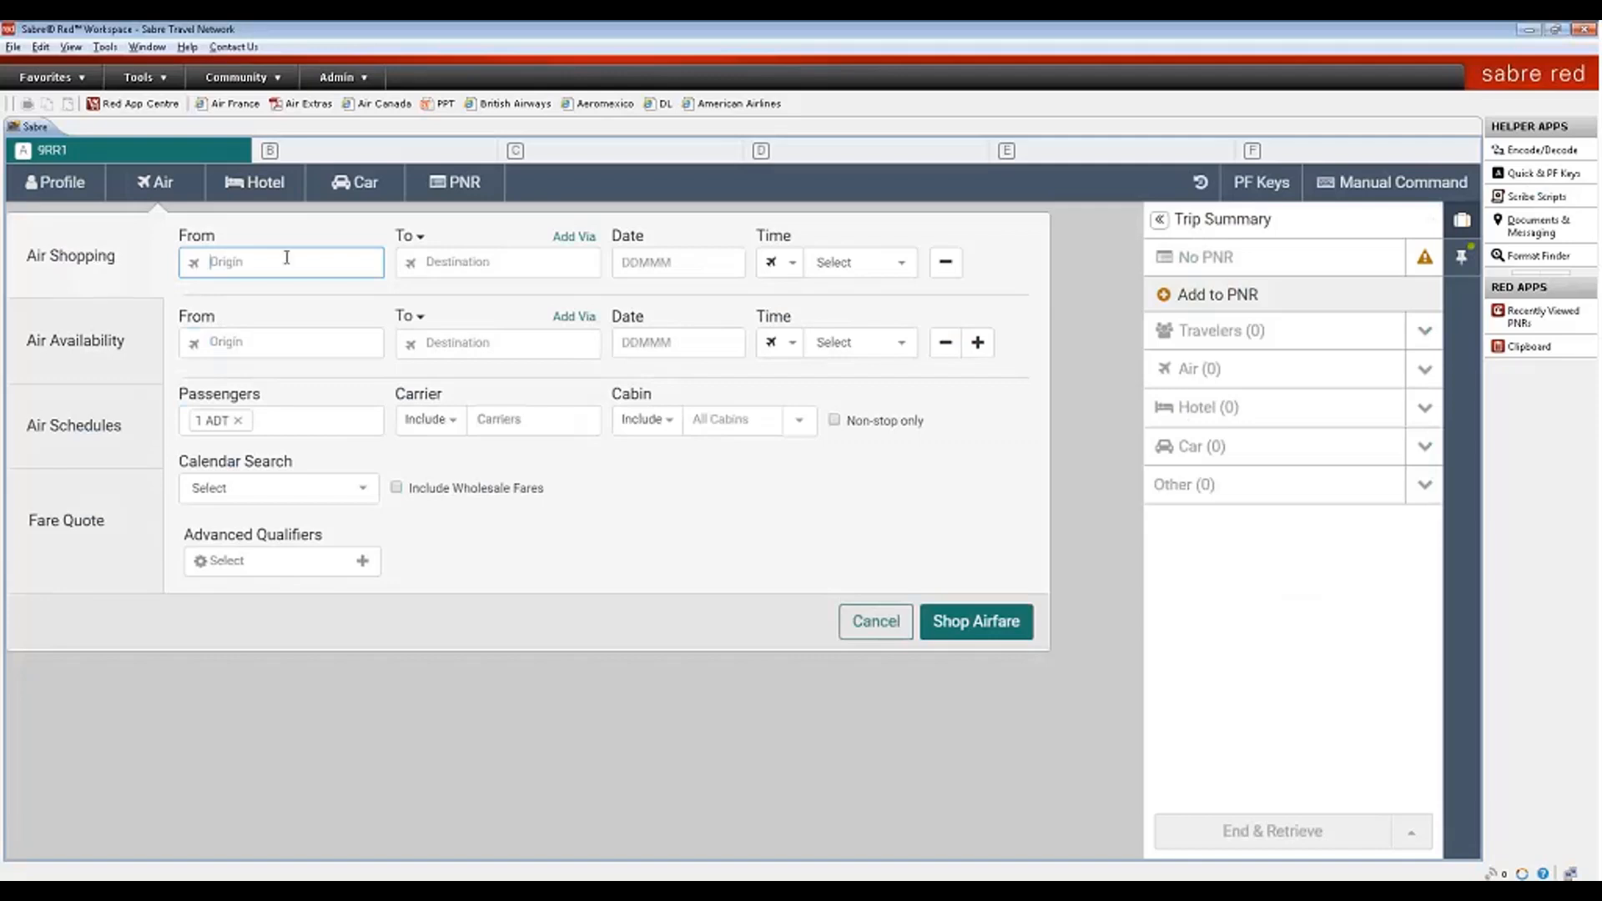
{"action": "type", "text": "mi"}
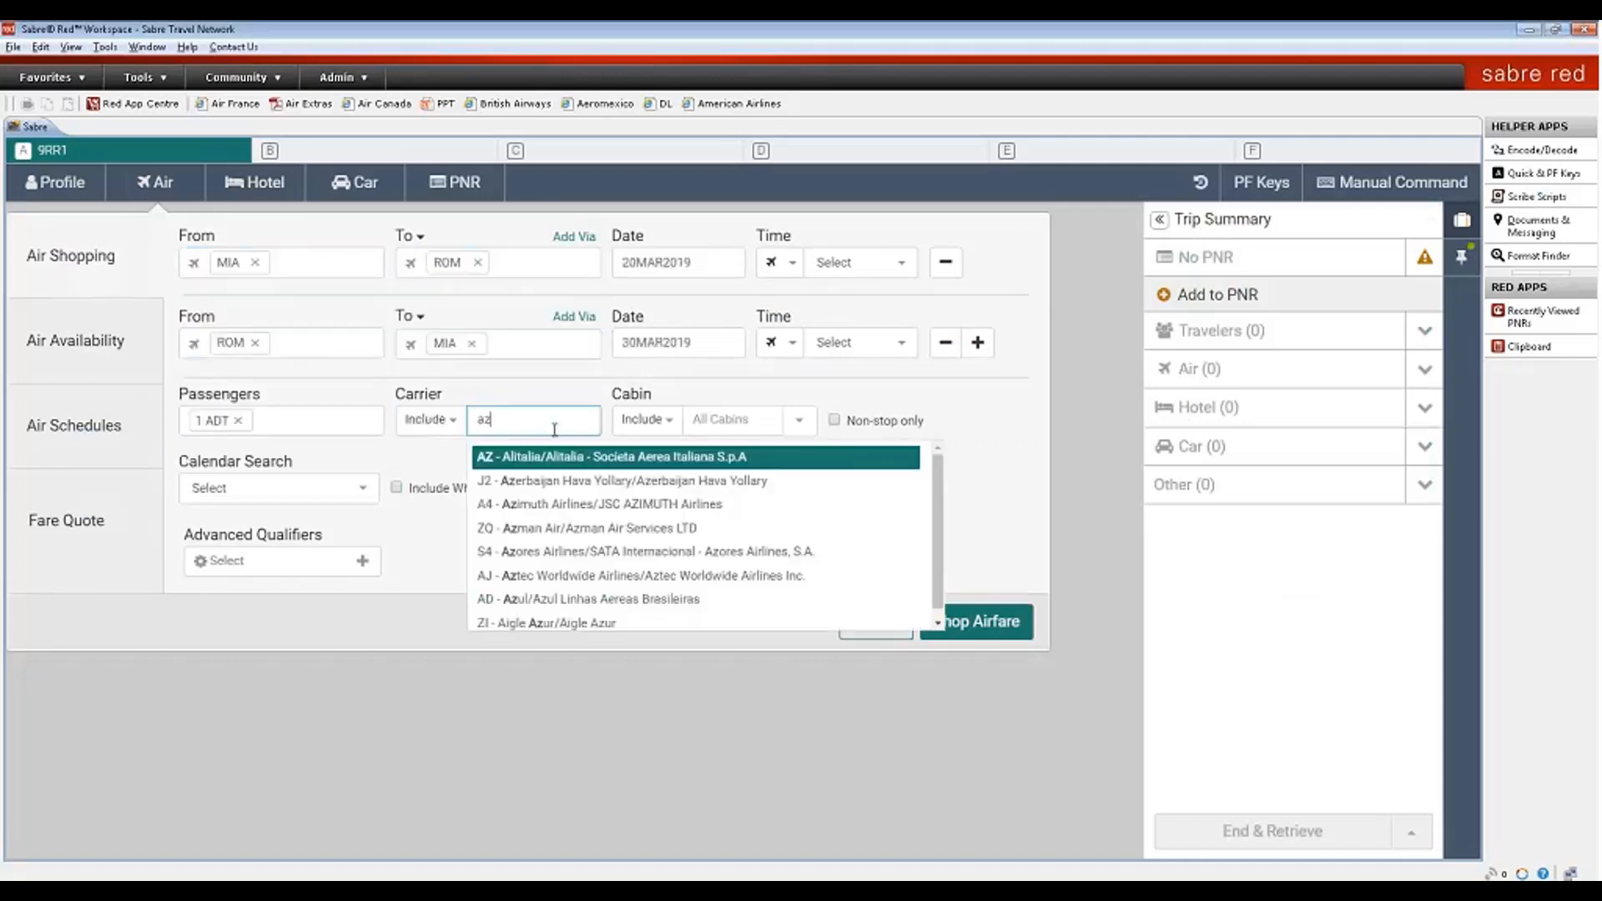
{"action": "key", "text": "Return"}
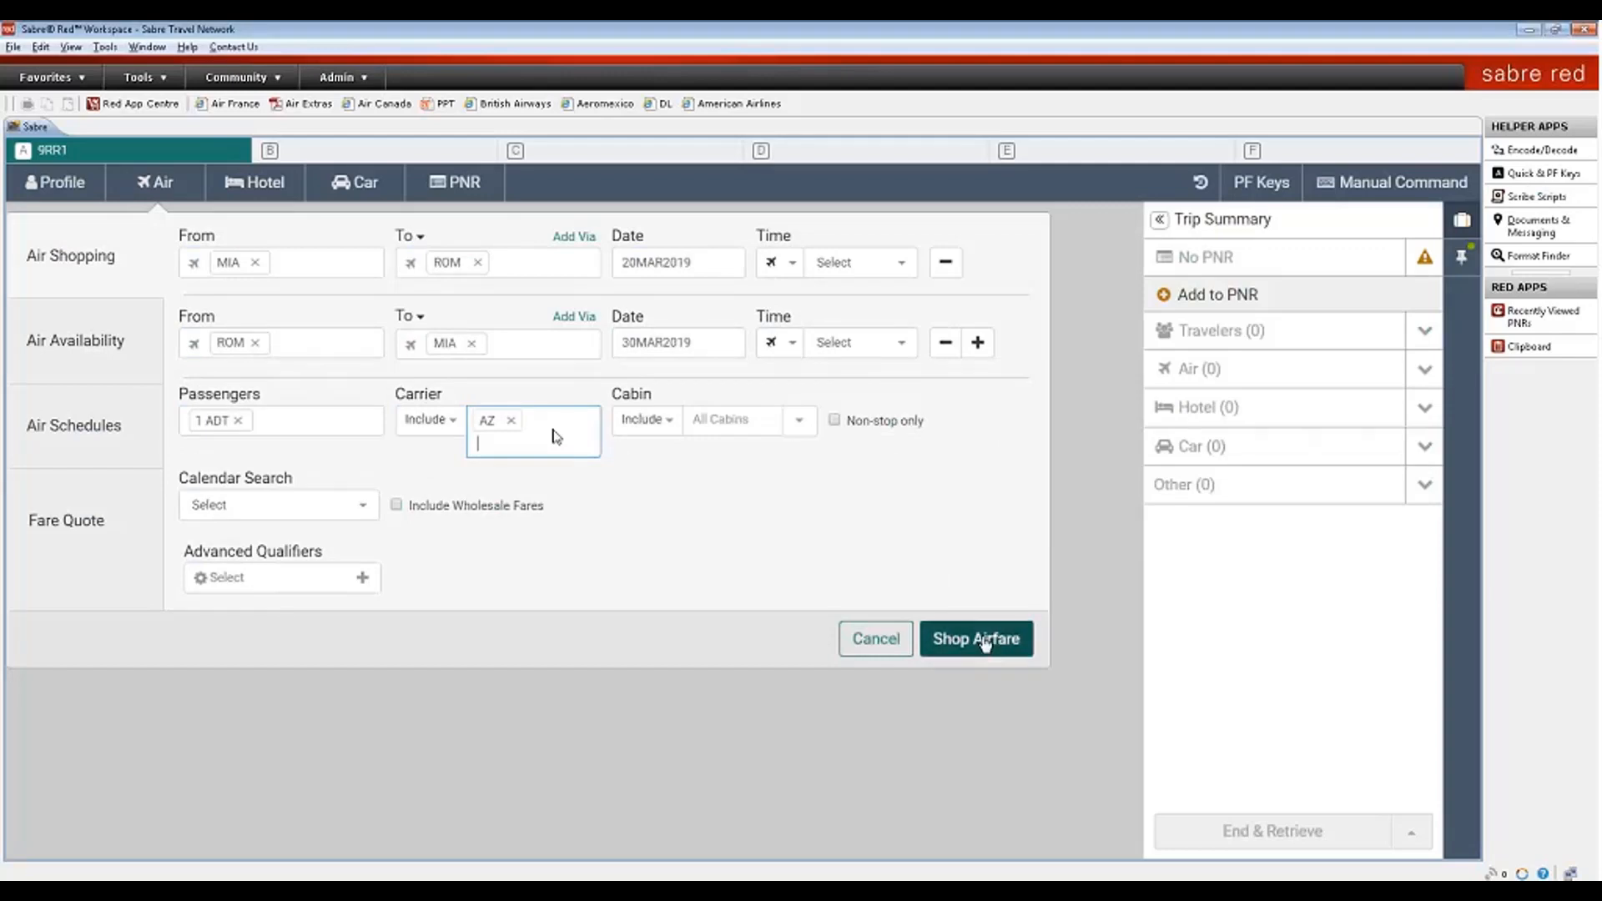
{"action": "left_click", "coordinate": [984, 641]}
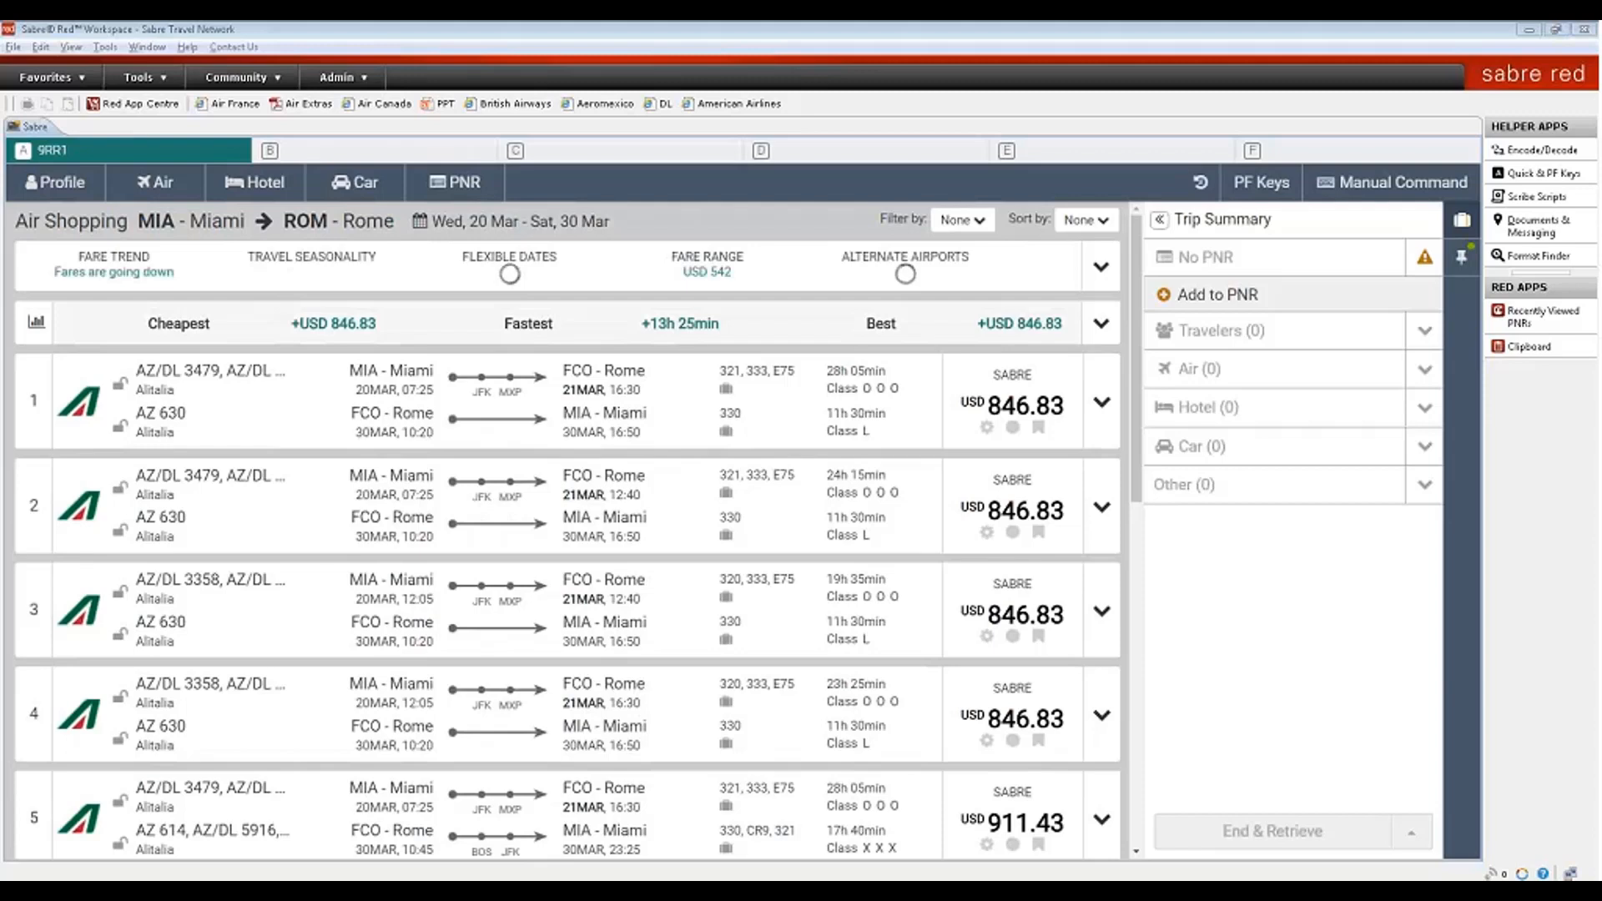
- Glance at the Filter by and Sort by options, then hide the trip summary panel
{"action": "left_click", "coordinate": [959, 221]}
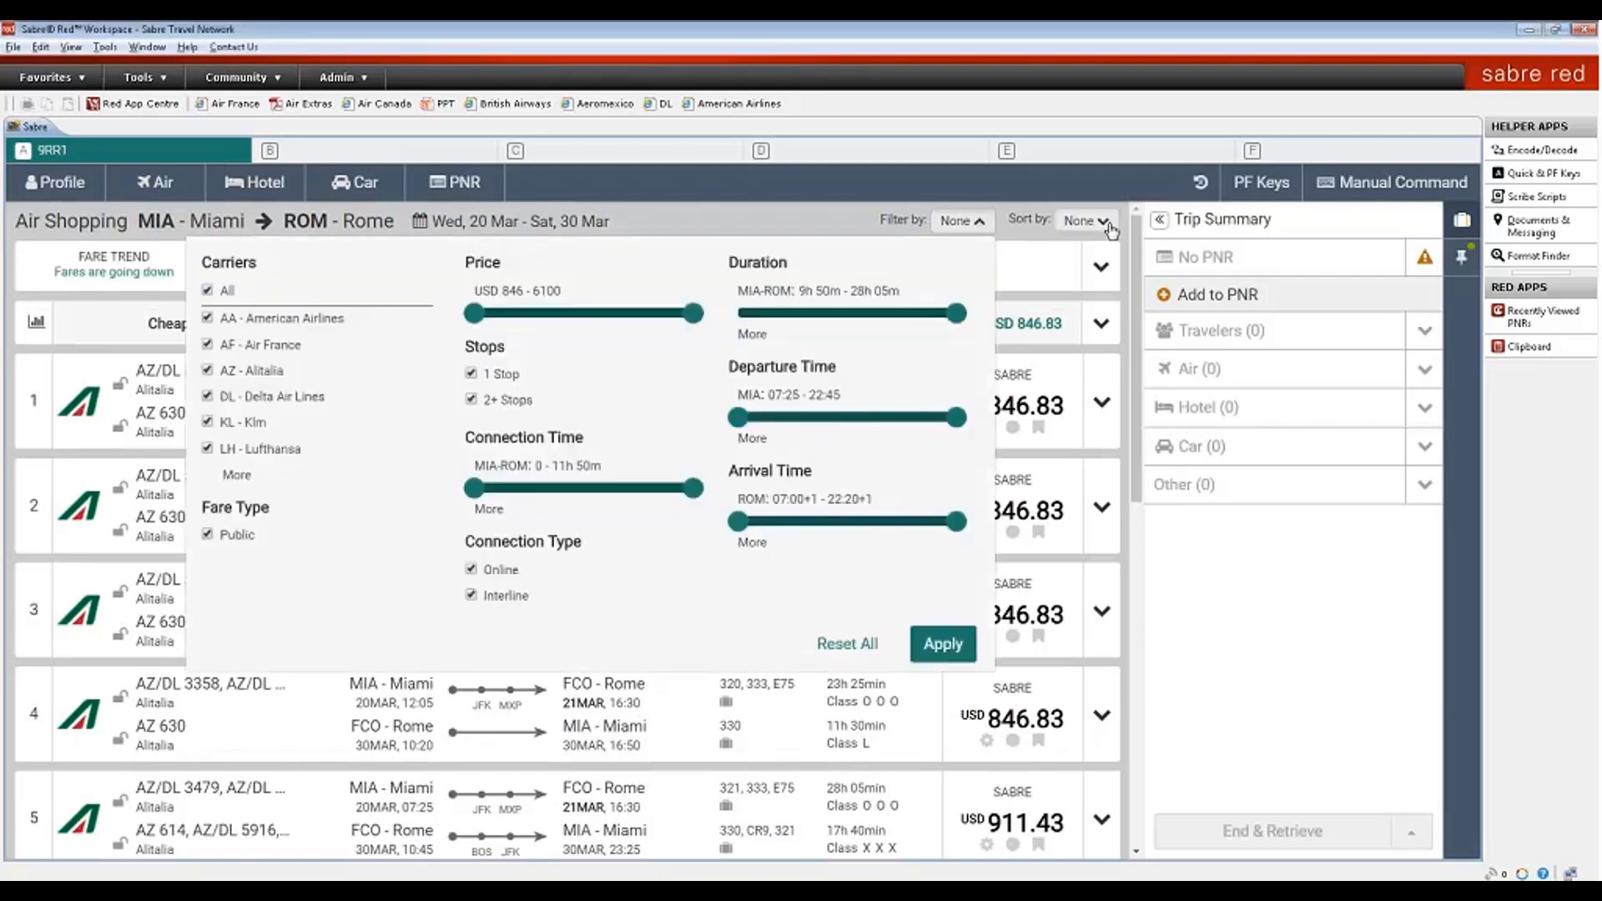
{"action": "left_click", "coordinate": [1084, 221]}
{"action": "left_click", "coordinate": [1467, 227]}
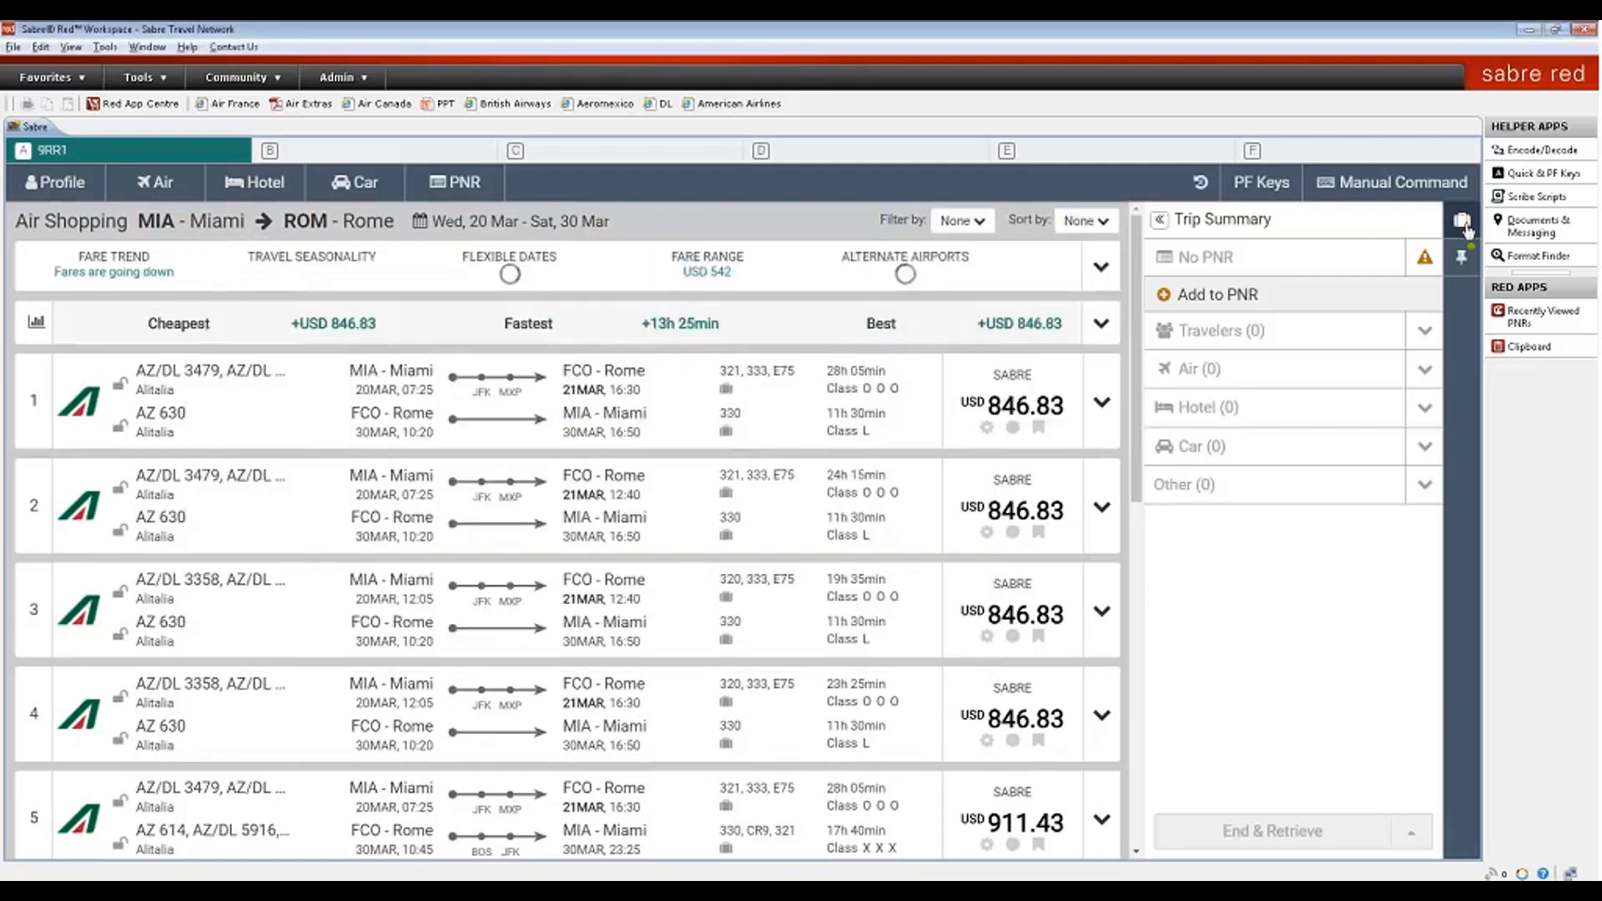
{"action": "left_click", "coordinate": [1467, 225]}
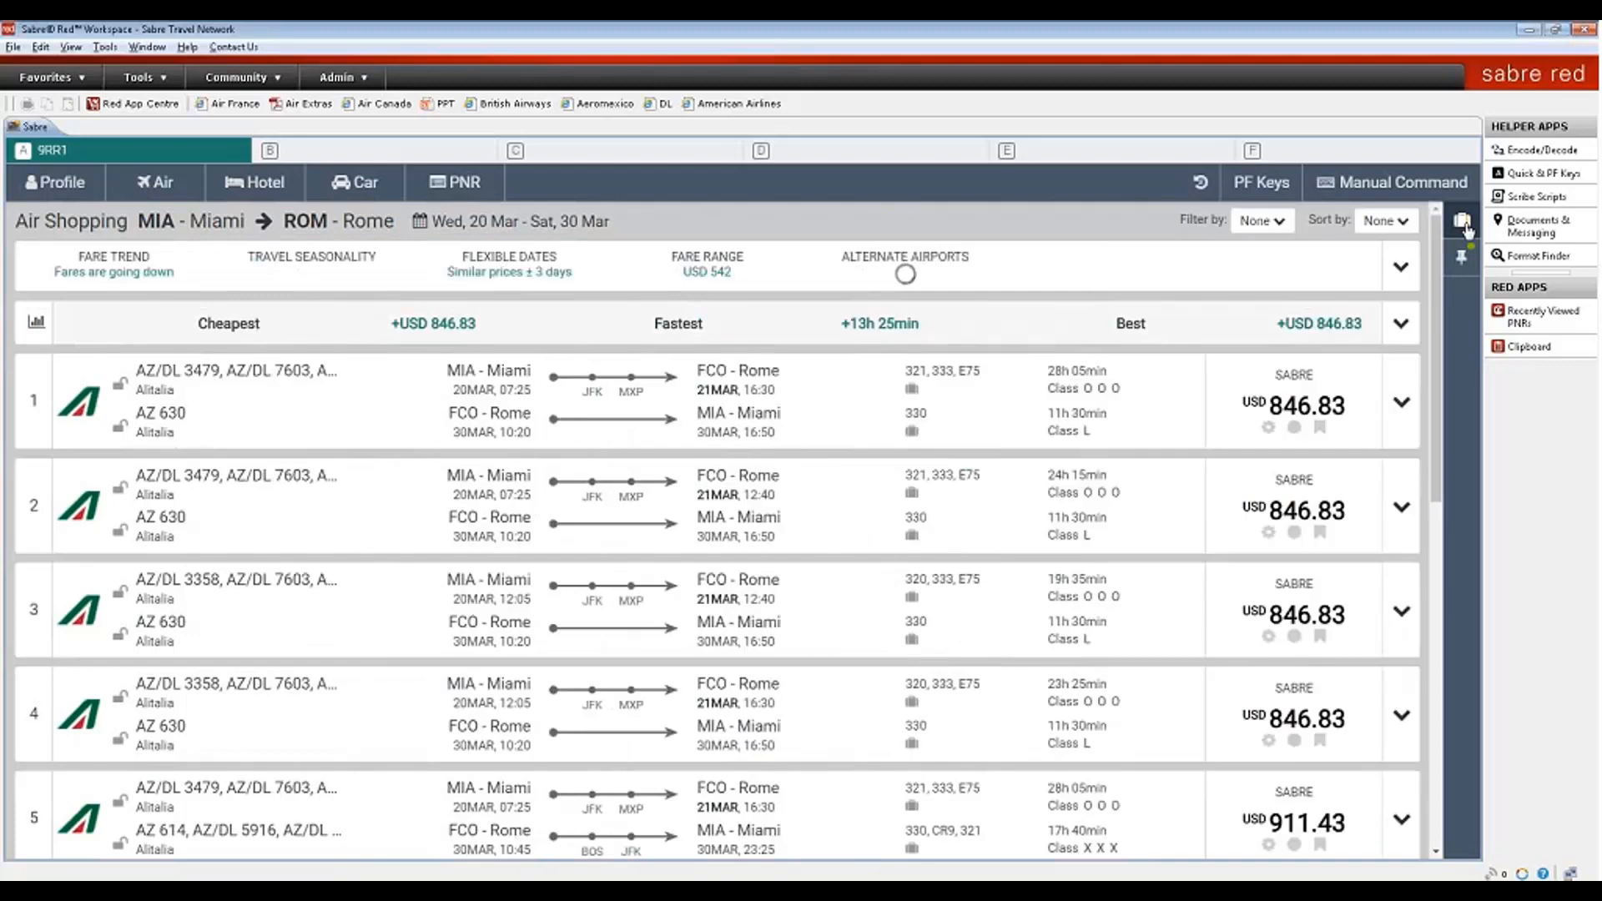
- Expand the route's fare insights and view the Fare Trend chart before closing it
{"action": "left_click", "coordinate": [1401, 269]}
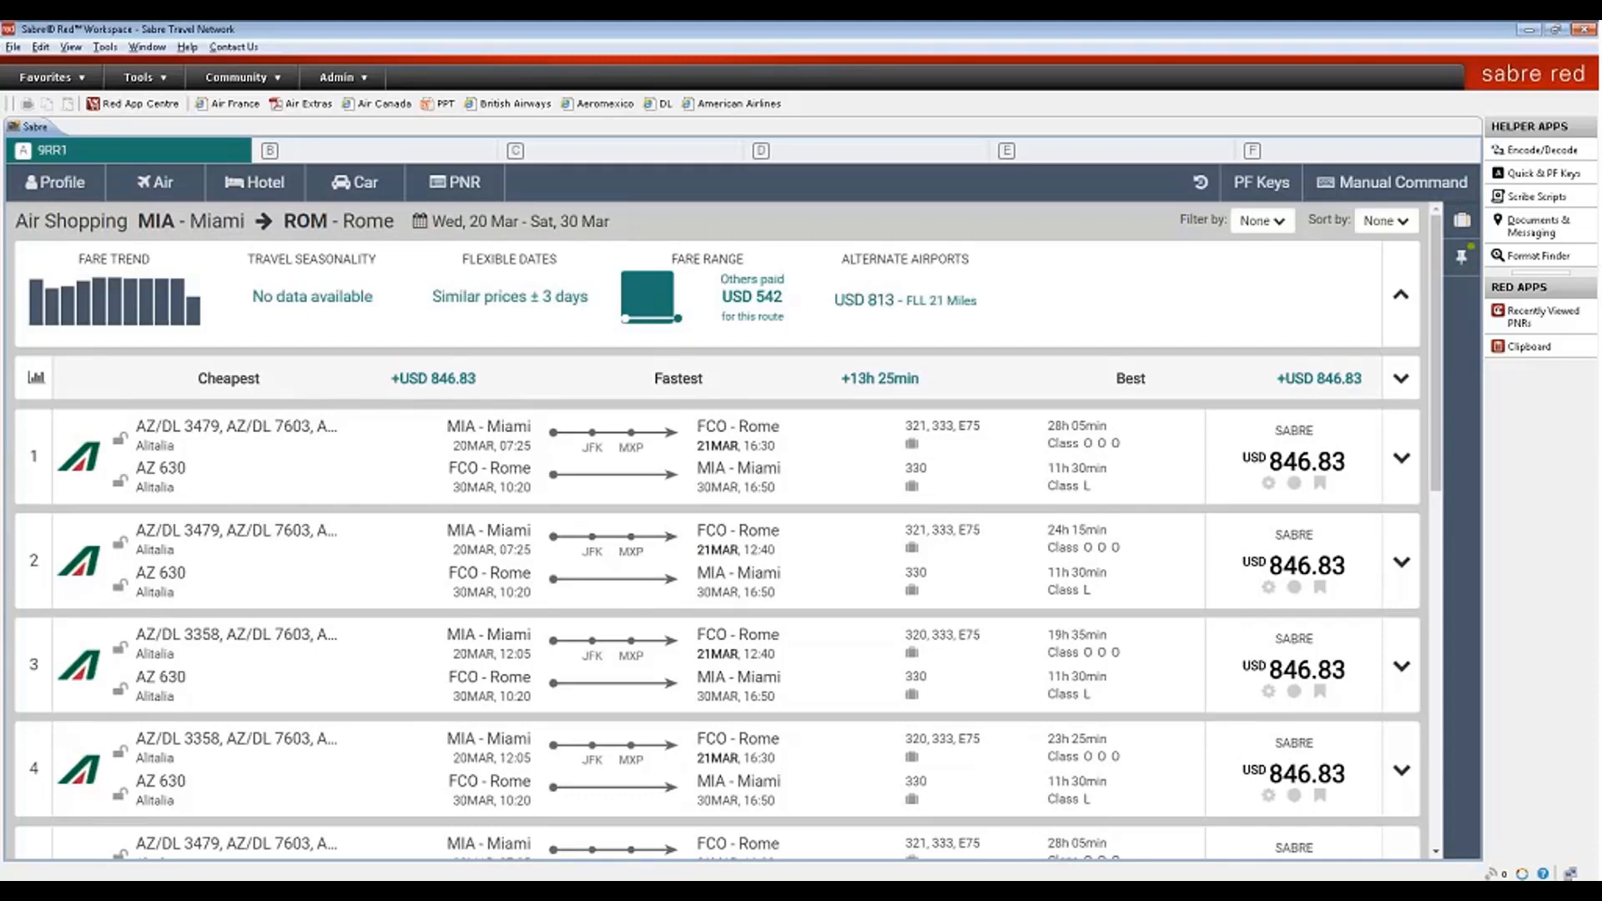
{"action": "left_click", "coordinate": [148, 307]}
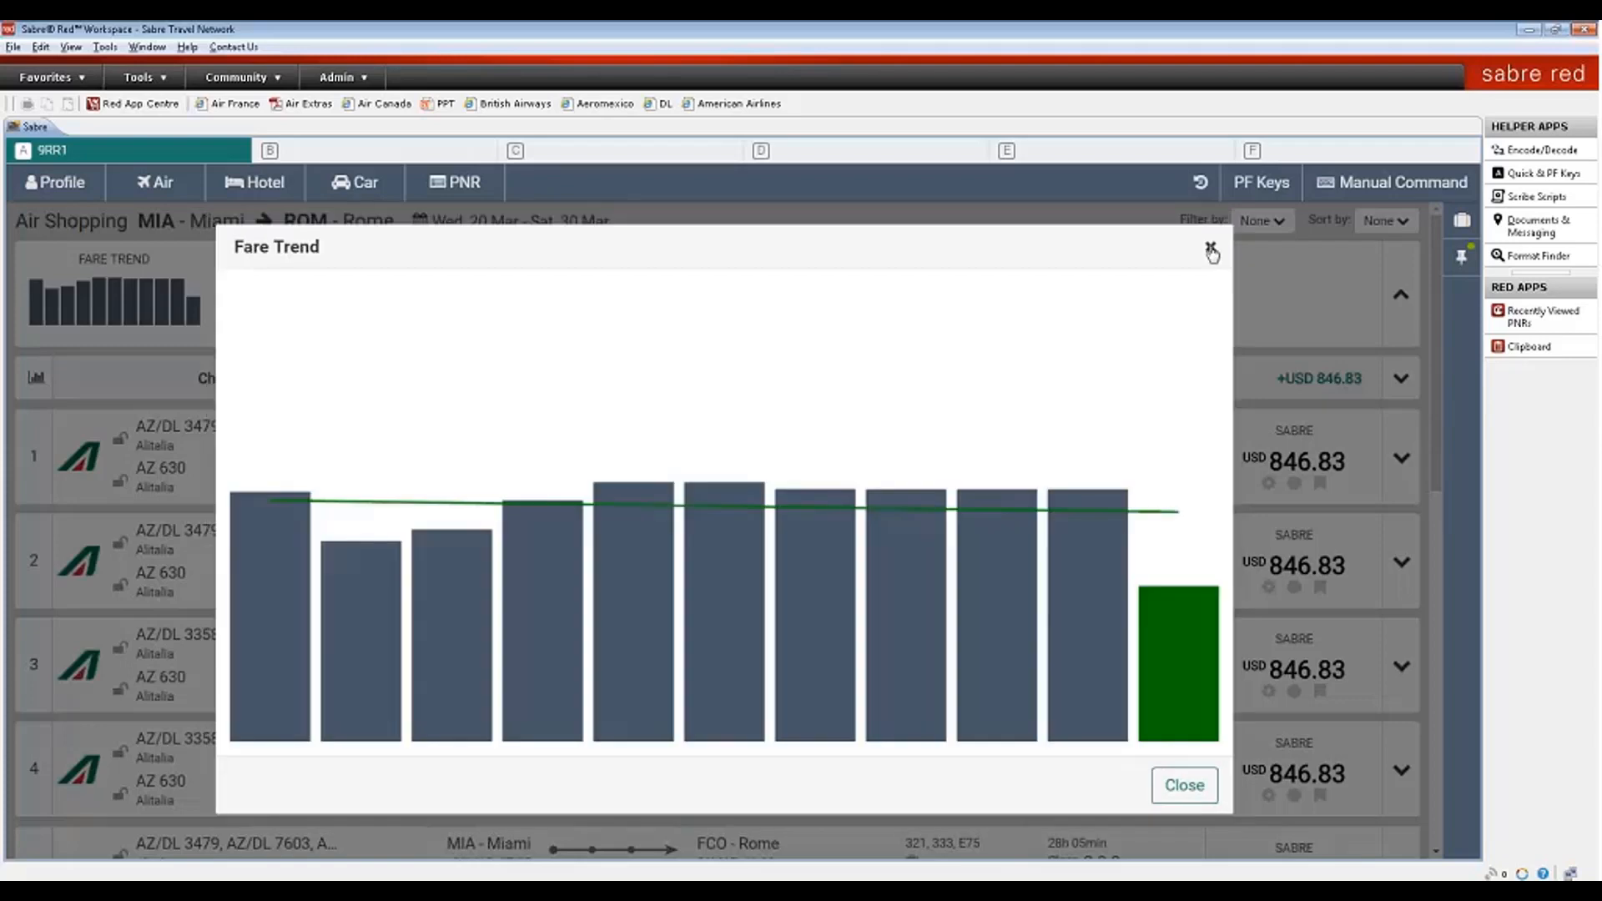
{"action": "left_click", "coordinate": [1211, 248]}
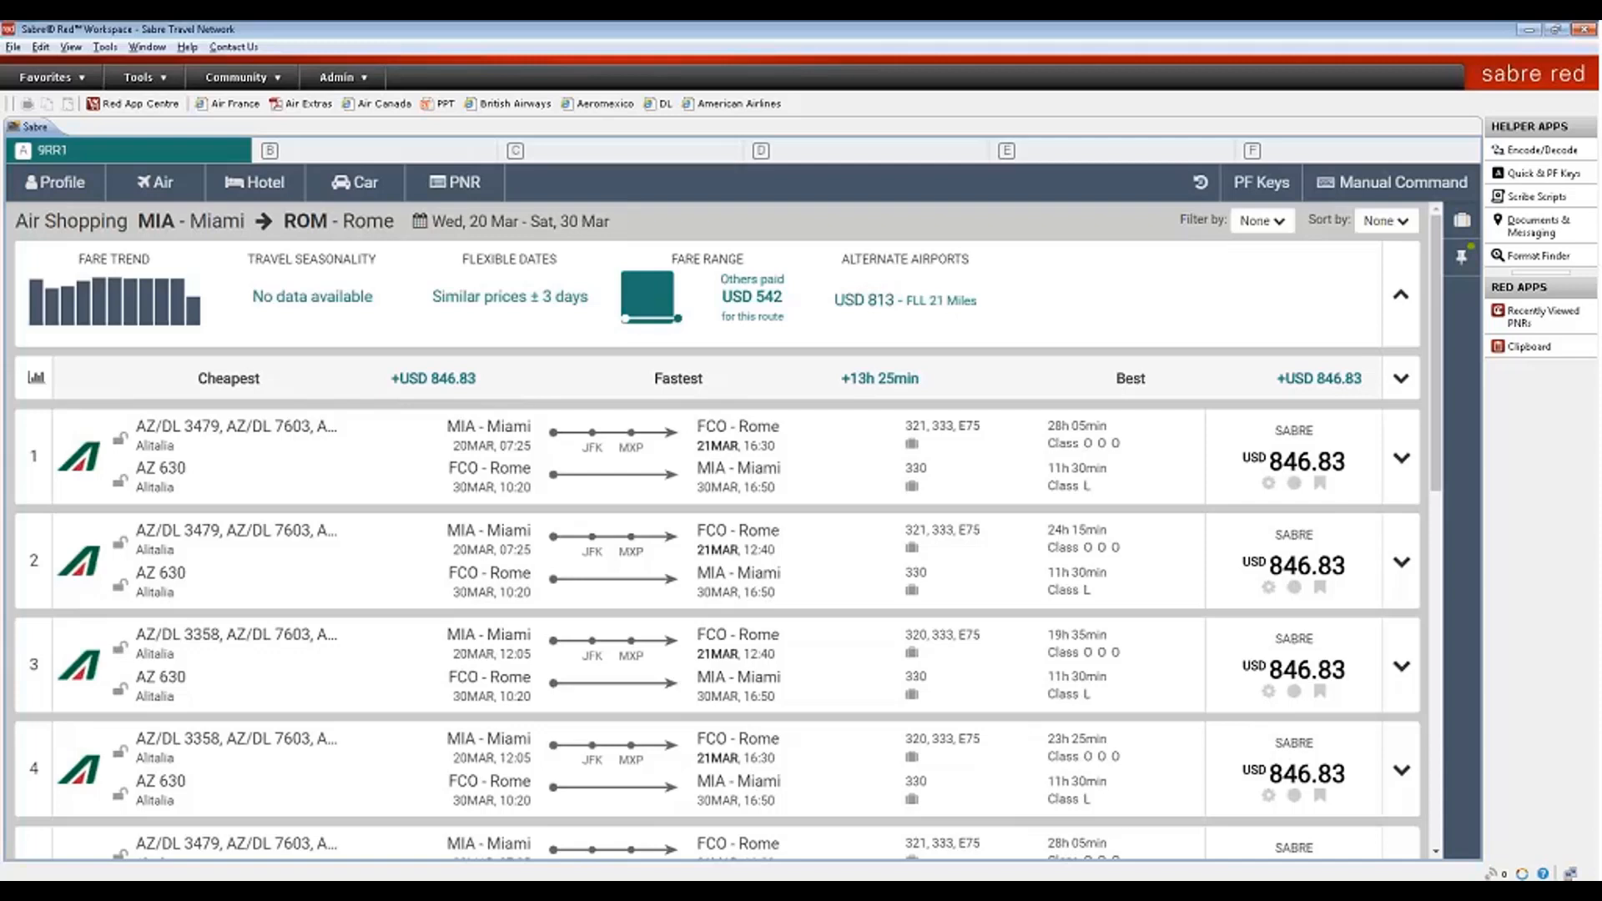
{"action": "left_click", "coordinate": [503, 306]}
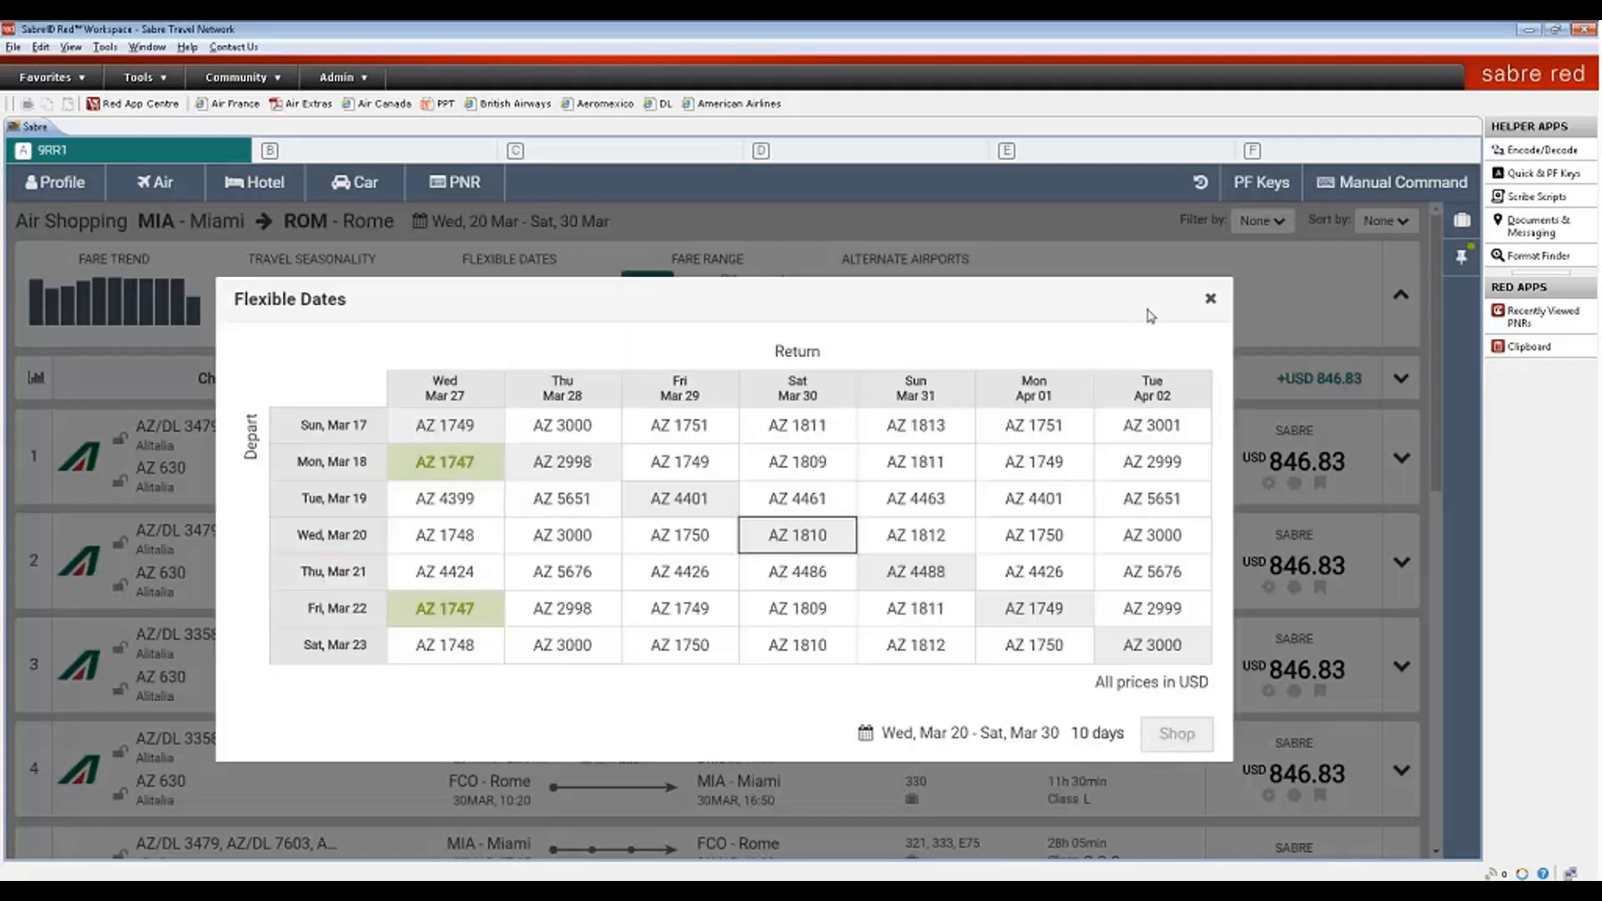
{"action": "left_click", "coordinate": [1211, 301]}
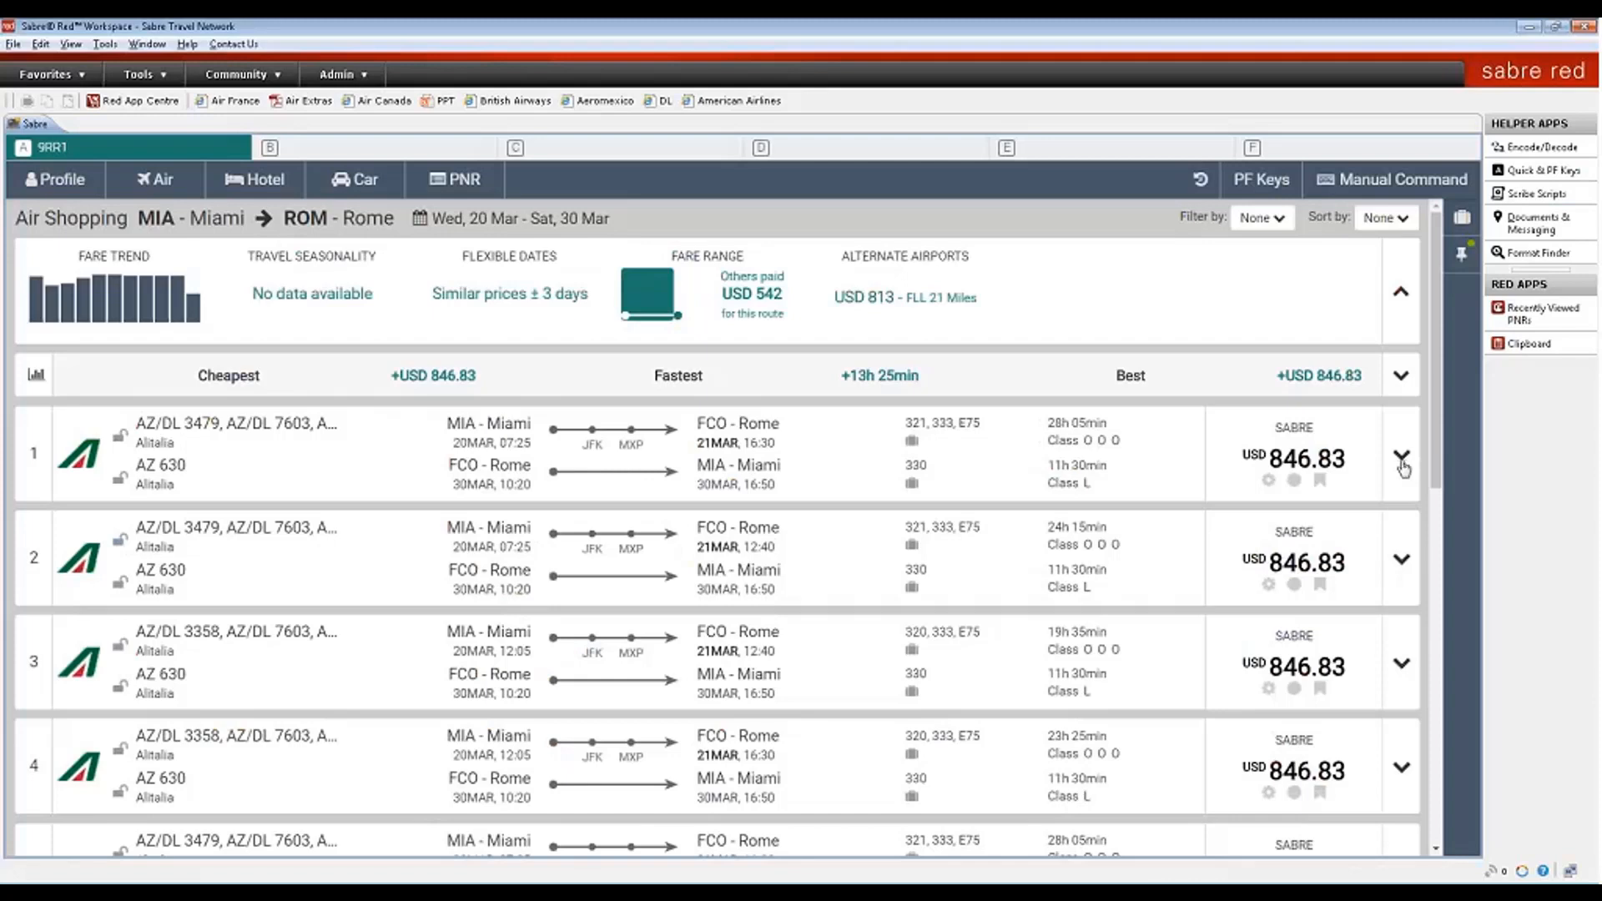
- Expand the first USD 846.83 Alitalia itinerary and review its fare rules
{"action": "left_click", "coordinate": [1402, 459]}
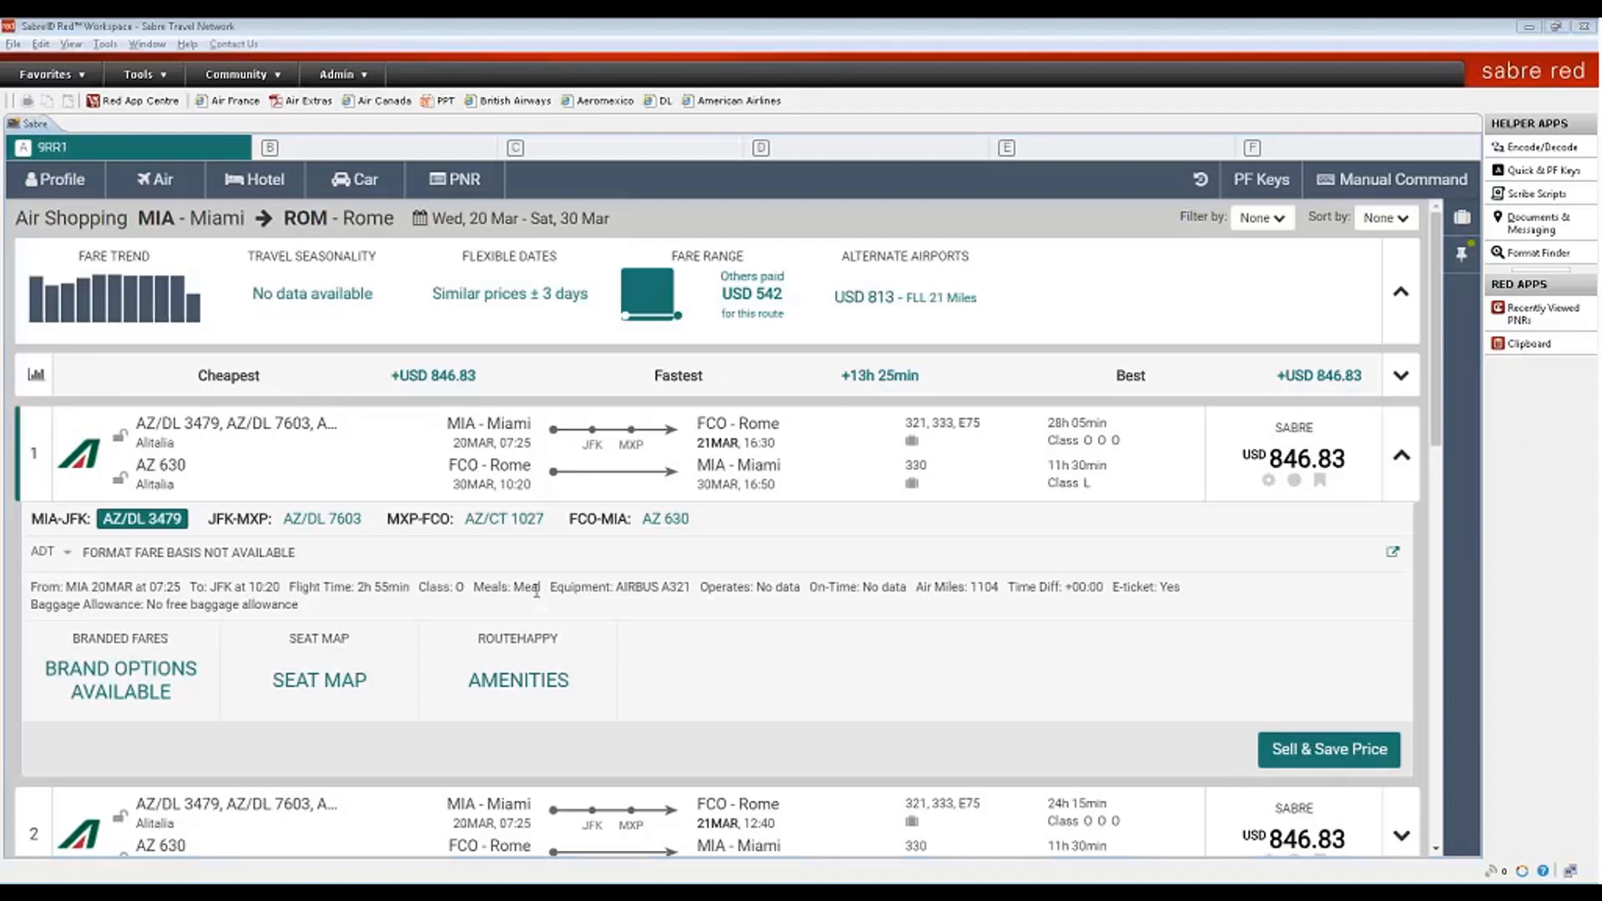
{"action": "left_click", "coordinate": [280, 555]}
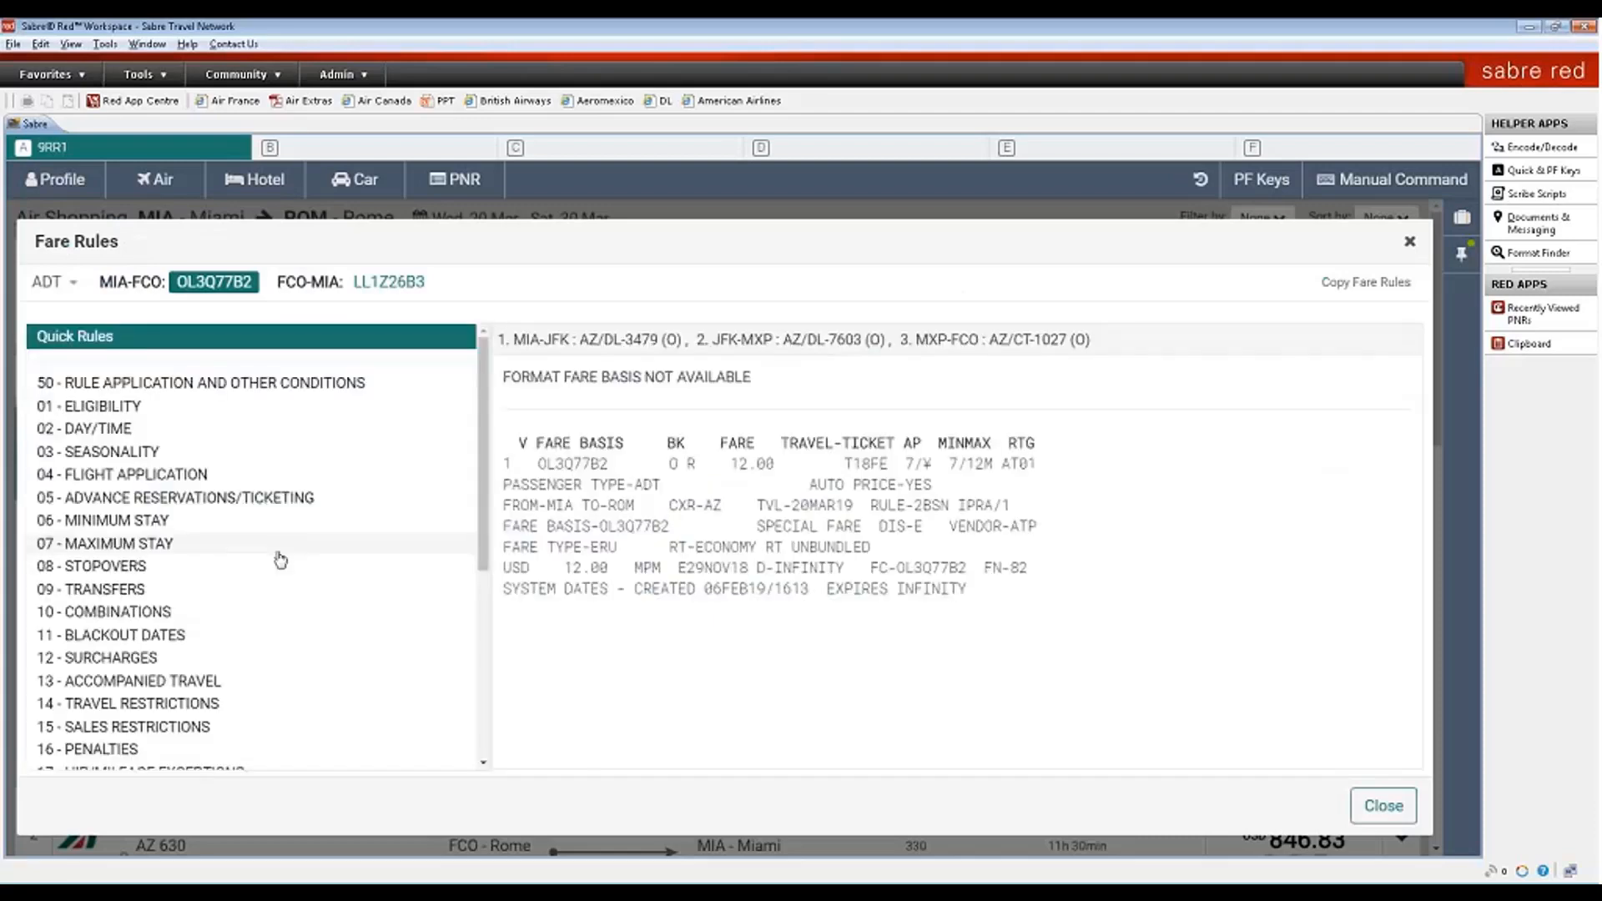
{"action": "left_click", "coordinate": [1409, 245]}
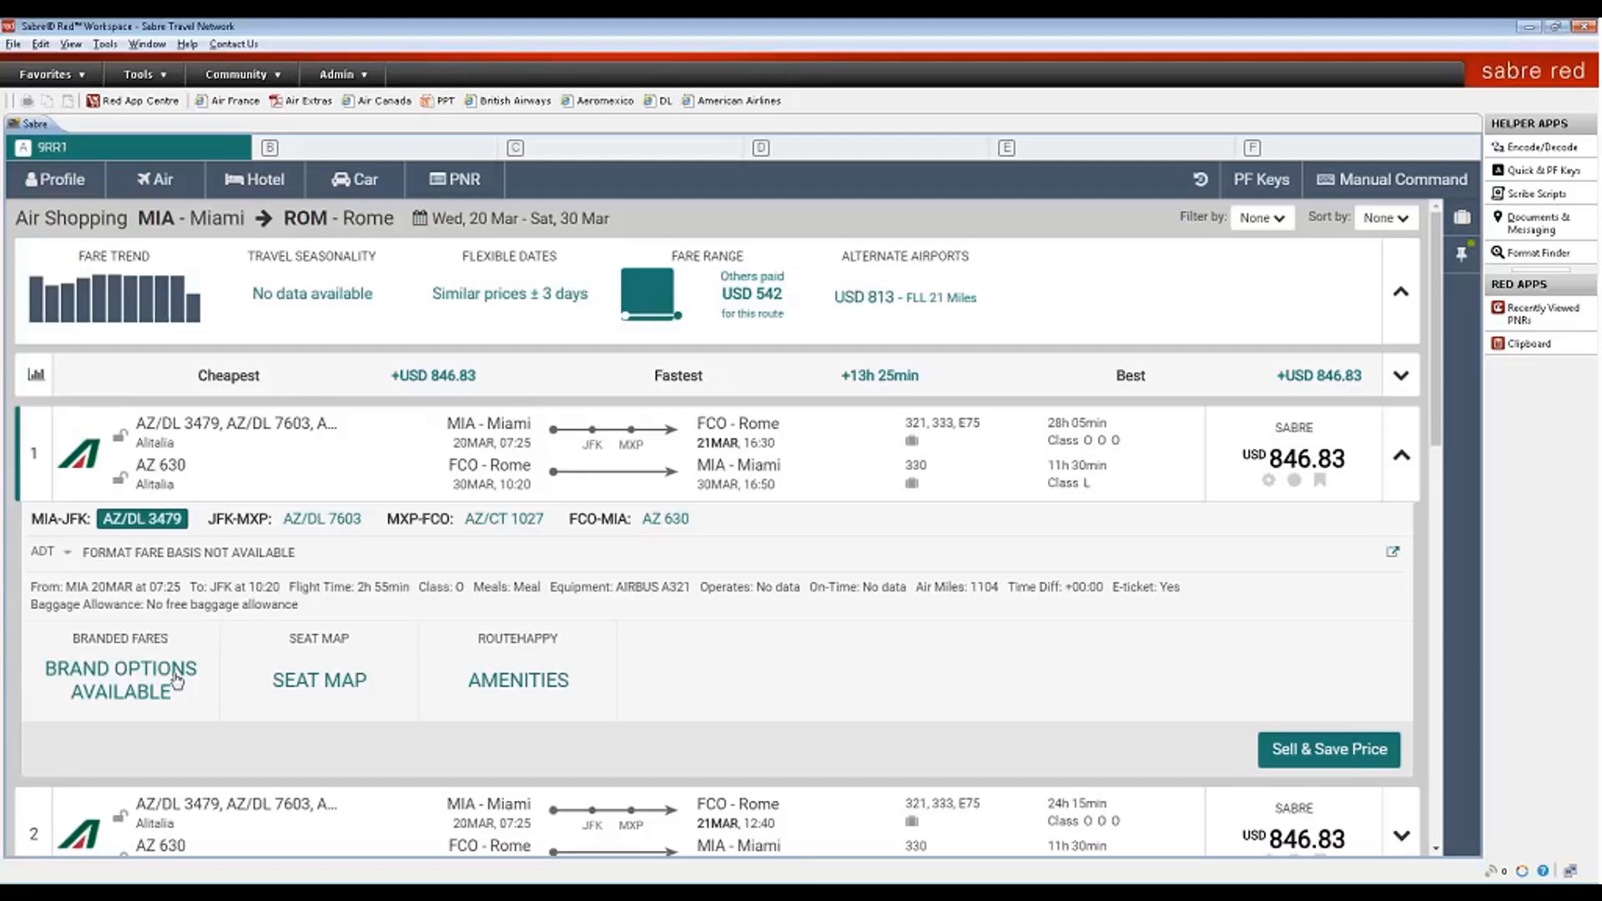
{"action": "left_click", "coordinate": [319, 675]}
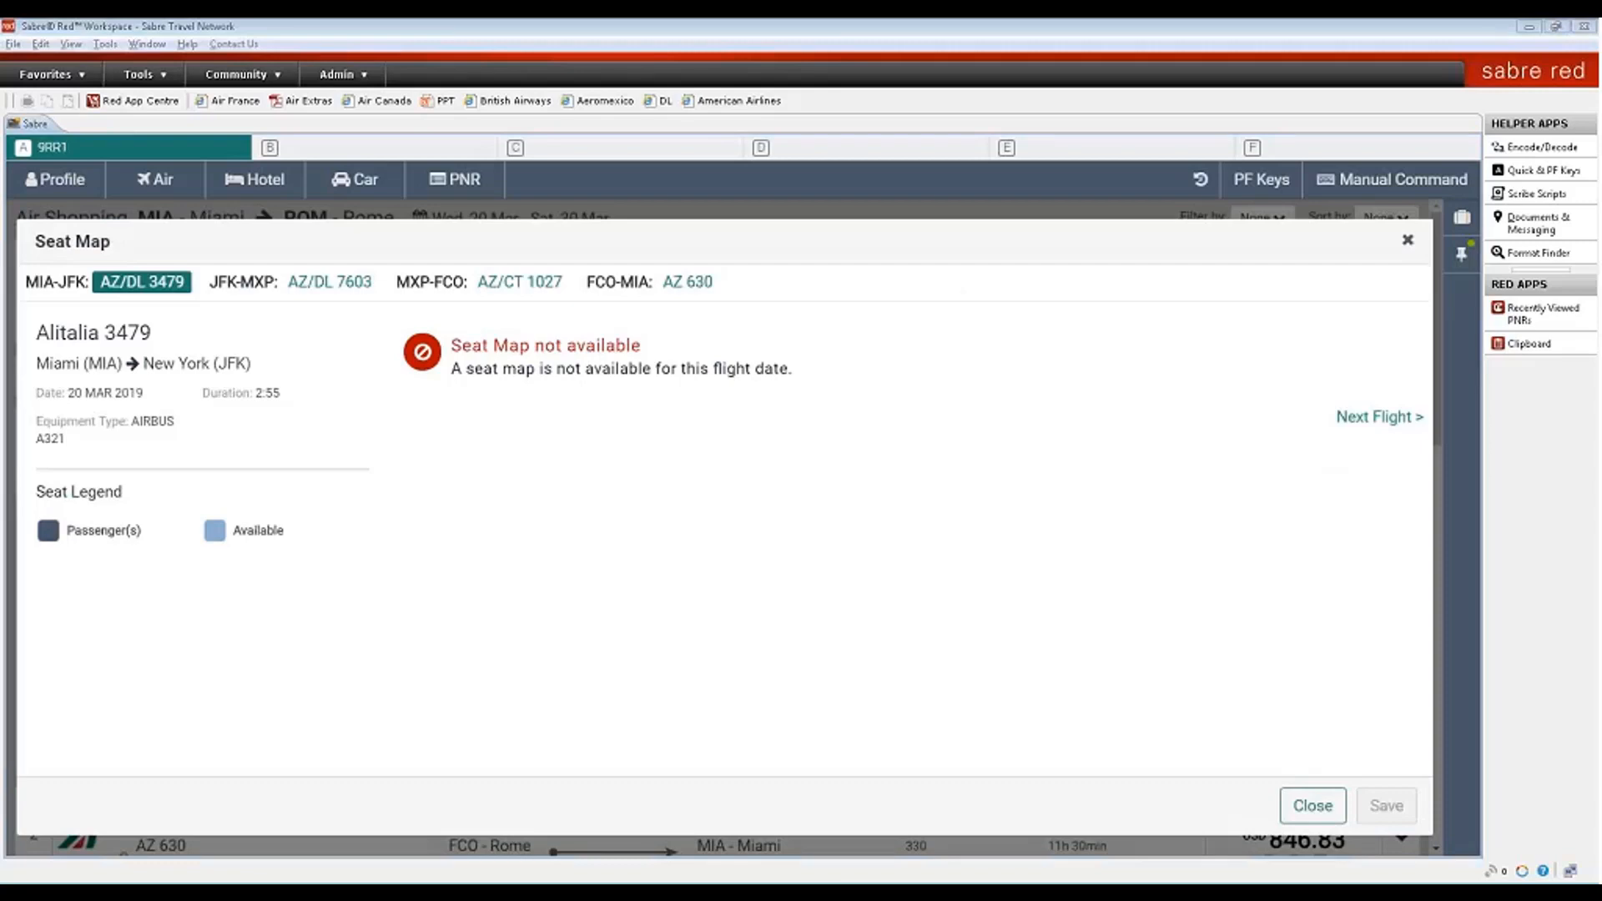
{"action": "left_click", "coordinate": [1408, 241]}
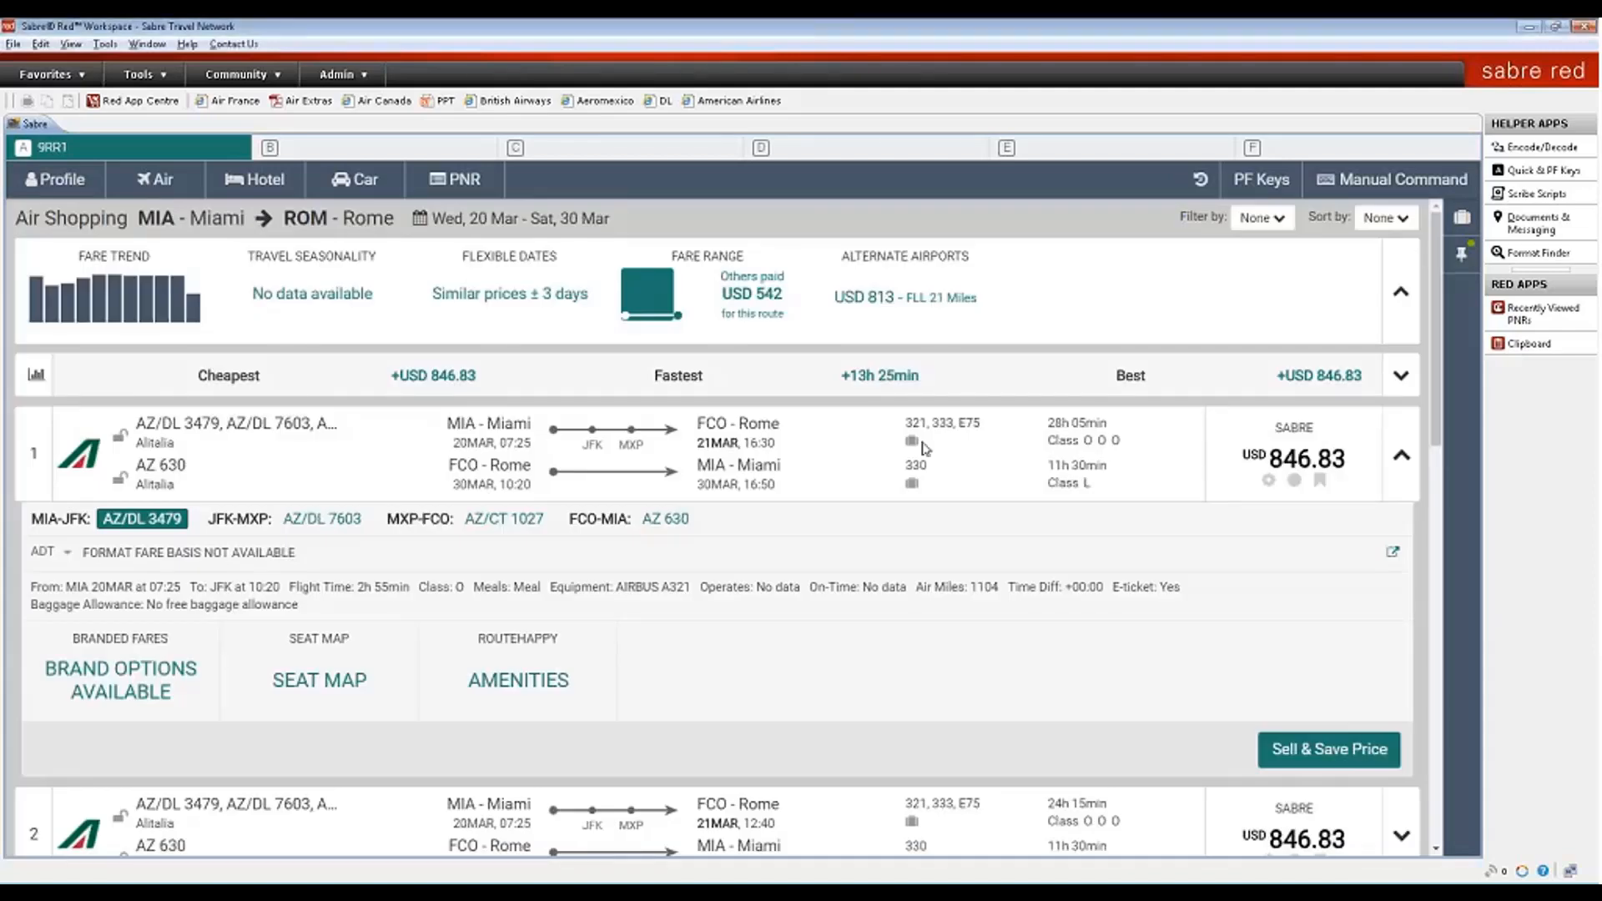
{"action": "left_click", "coordinate": [492, 677]}
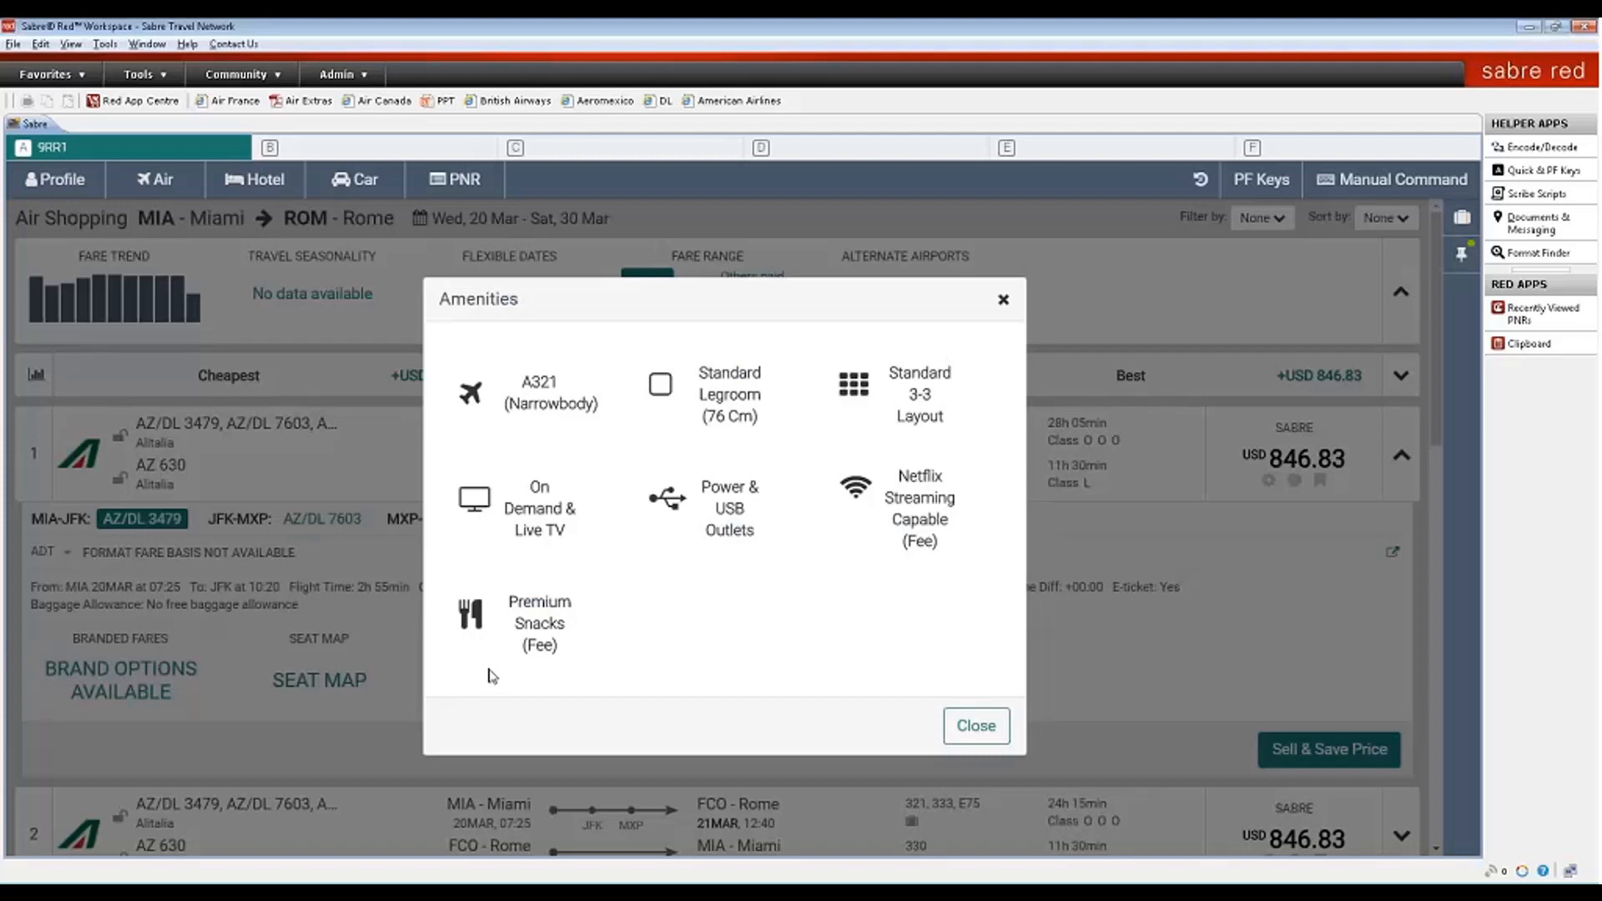
{"action": "left_click", "coordinate": [1003, 302]}
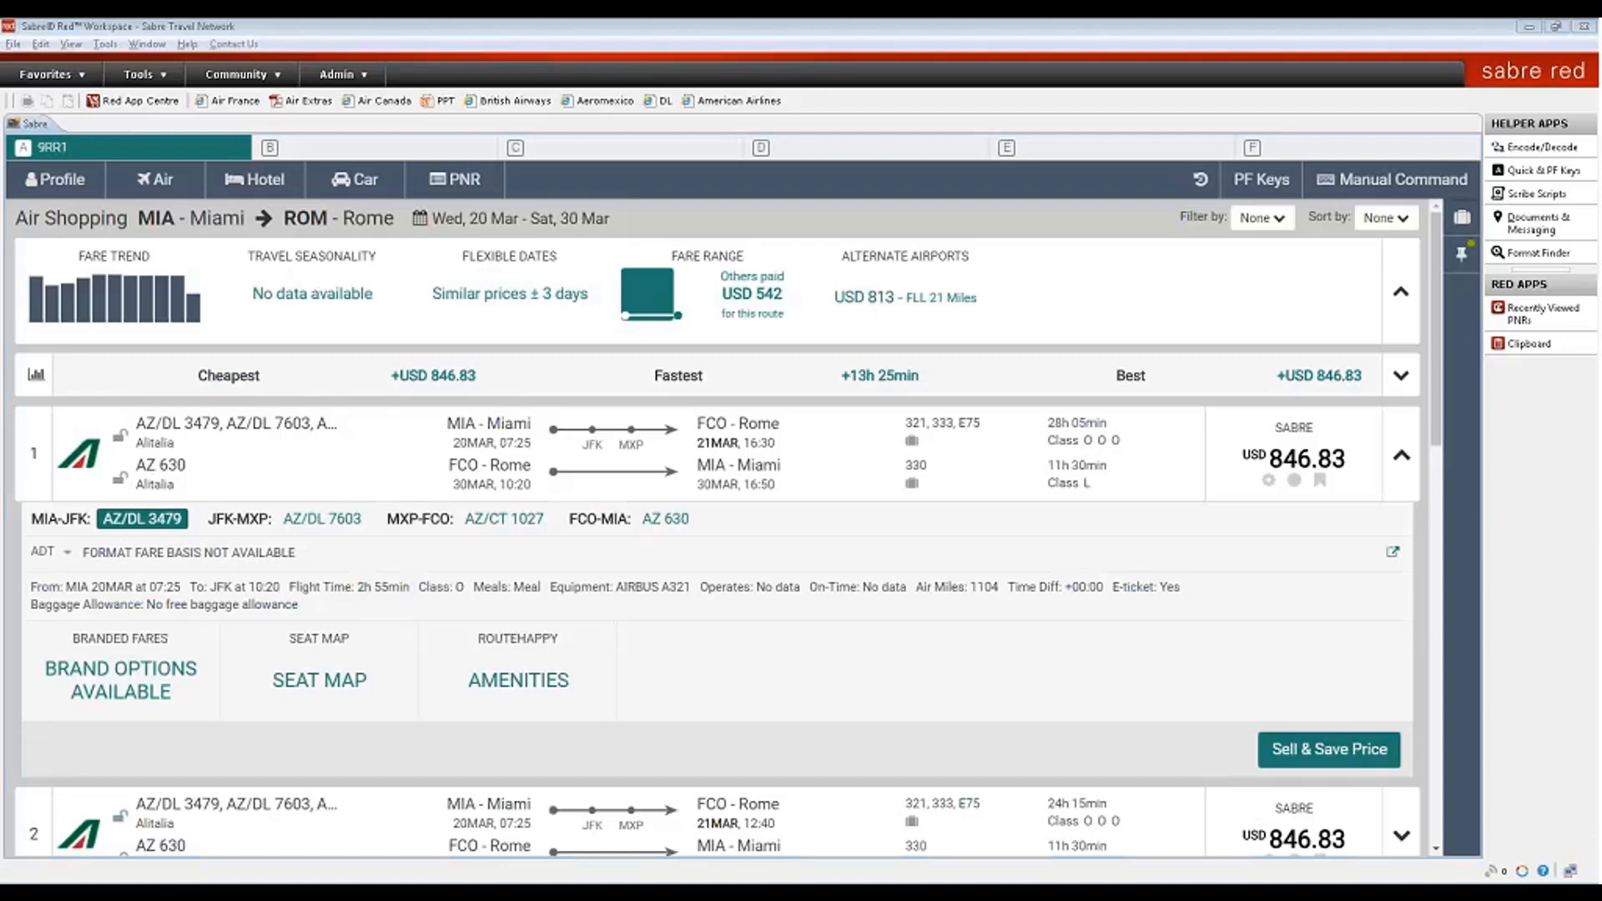
{"action": "left_click", "coordinate": [141, 682]}
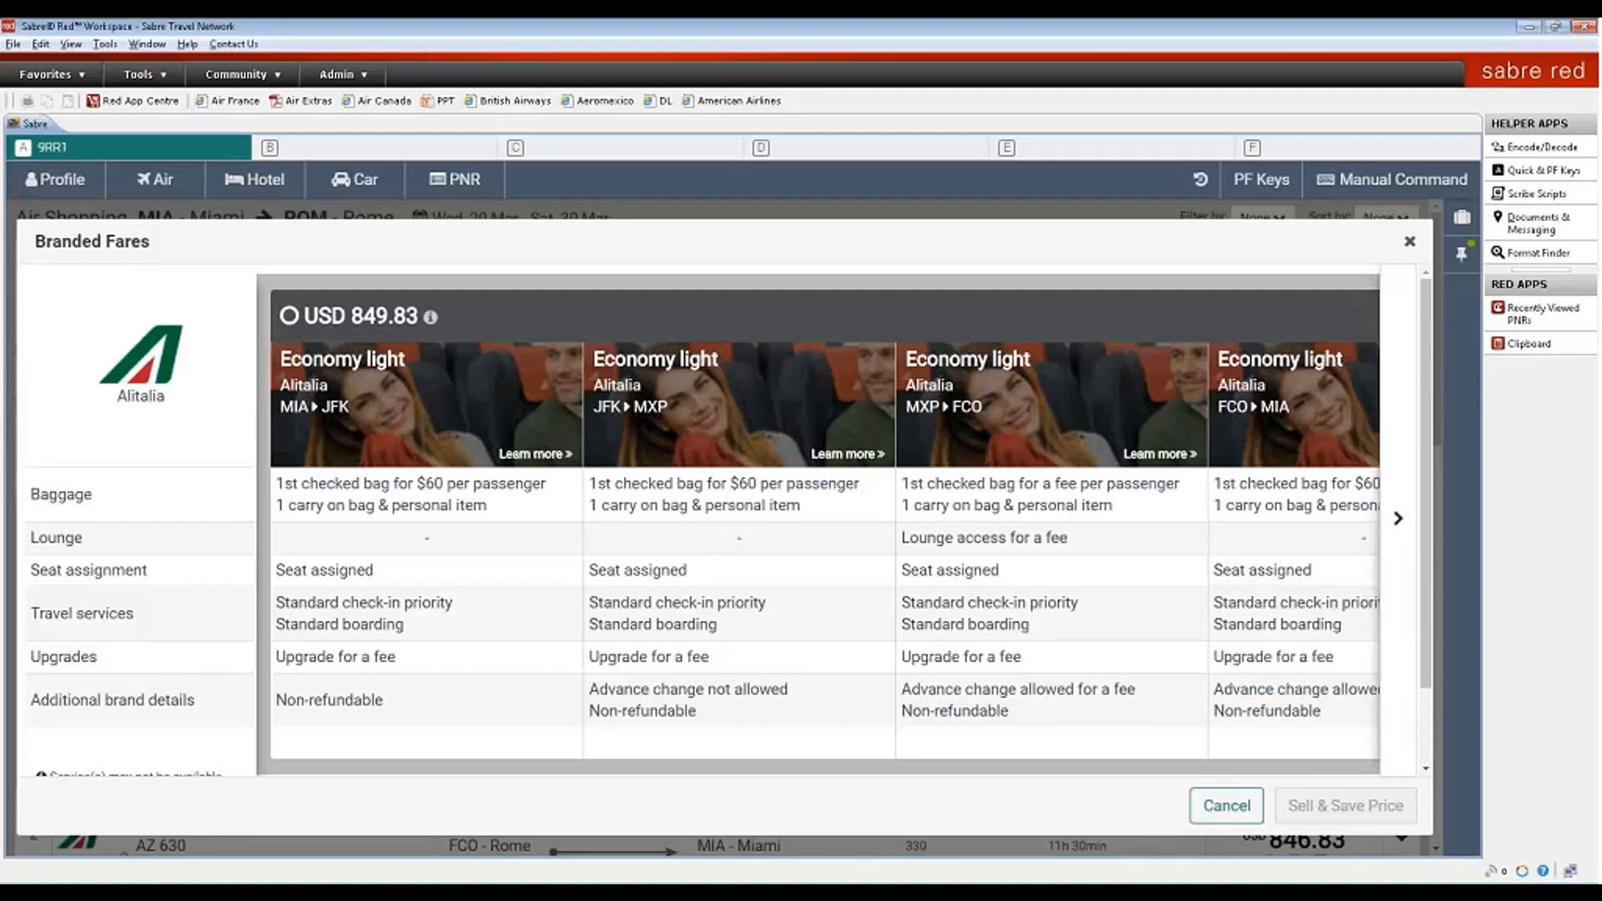
{"action": "left_click", "coordinate": [1139, 343]}
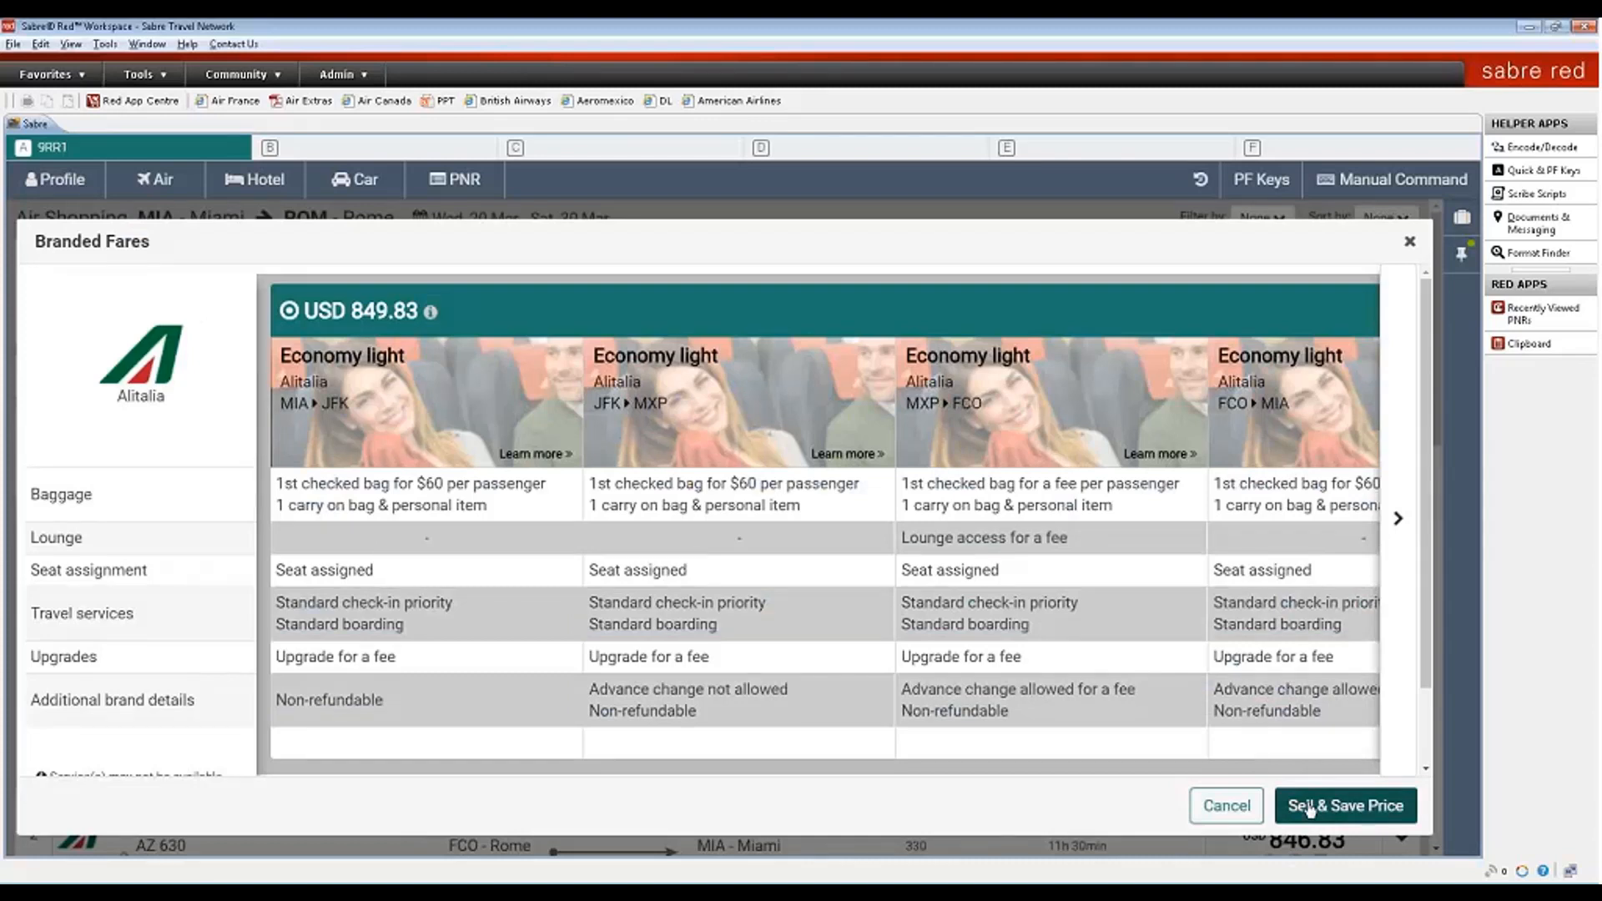
{"action": "left_click", "coordinate": [1410, 245]}
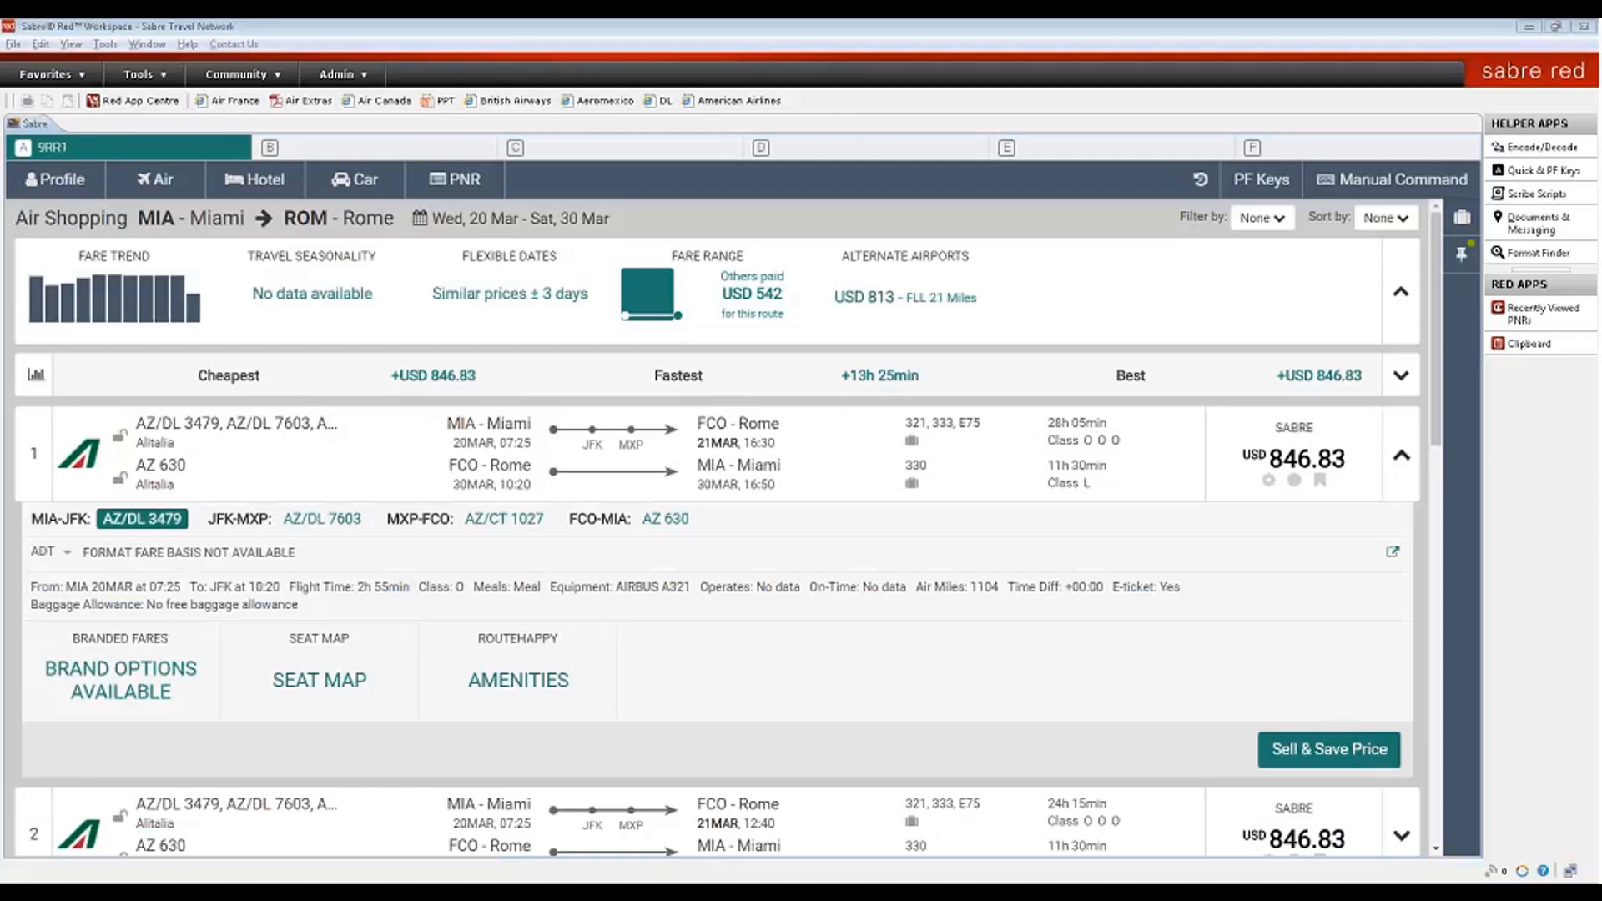
- Book the first itinerary with its price quote and review the MIA–JFK segment in the trip summary
{"action": "left_click", "coordinate": [1308, 750]}
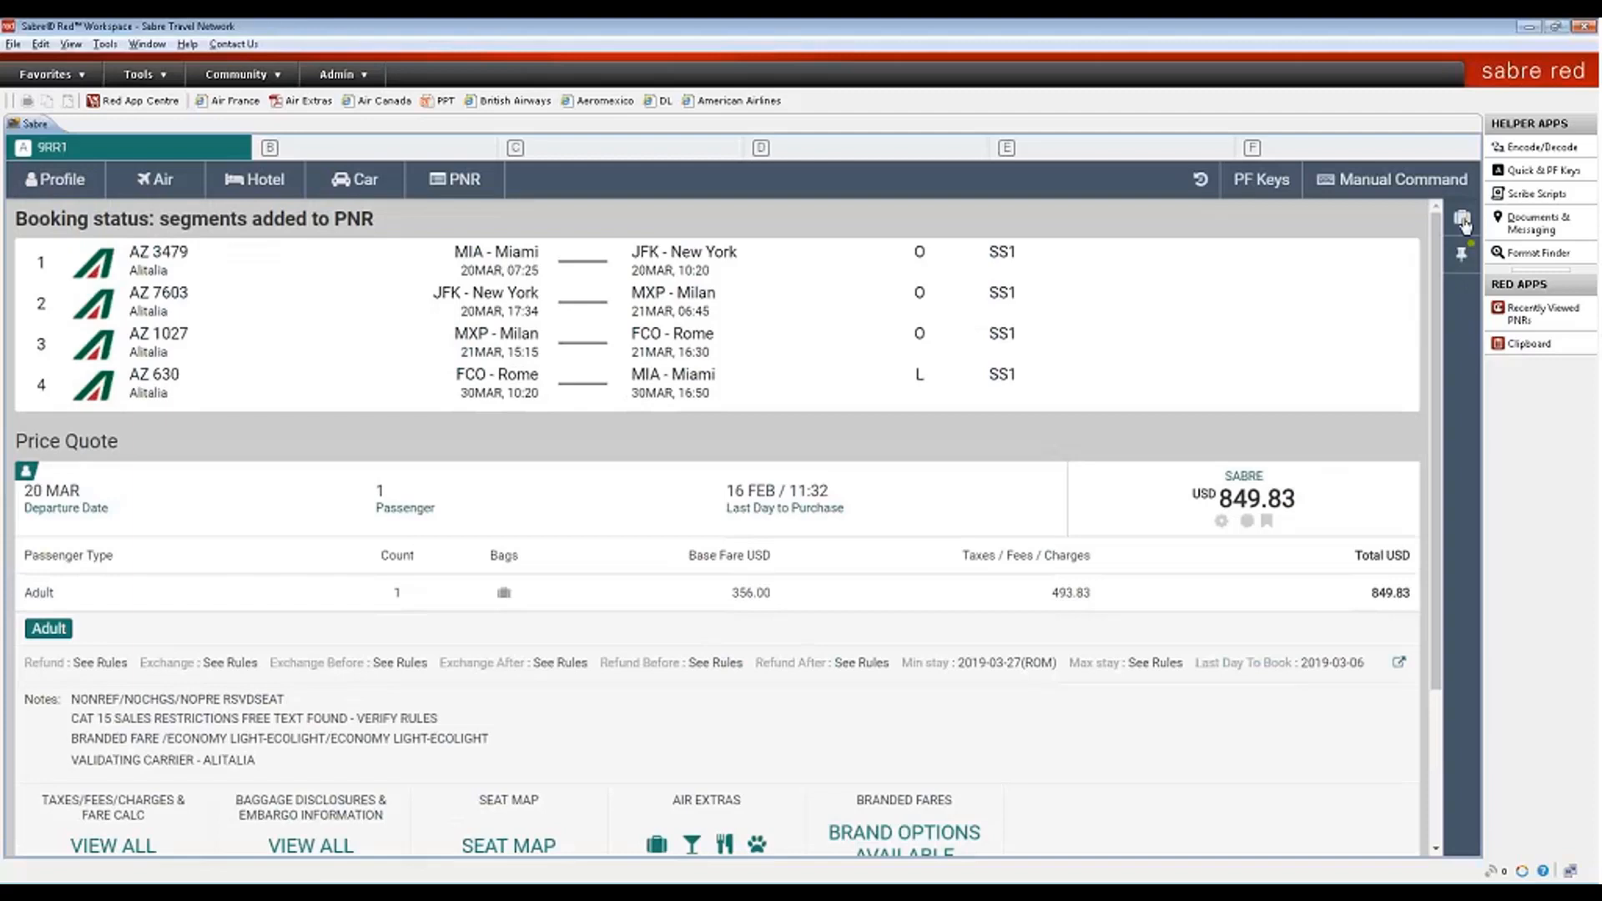
{"action": "left_click", "coordinate": [1463, 220]}
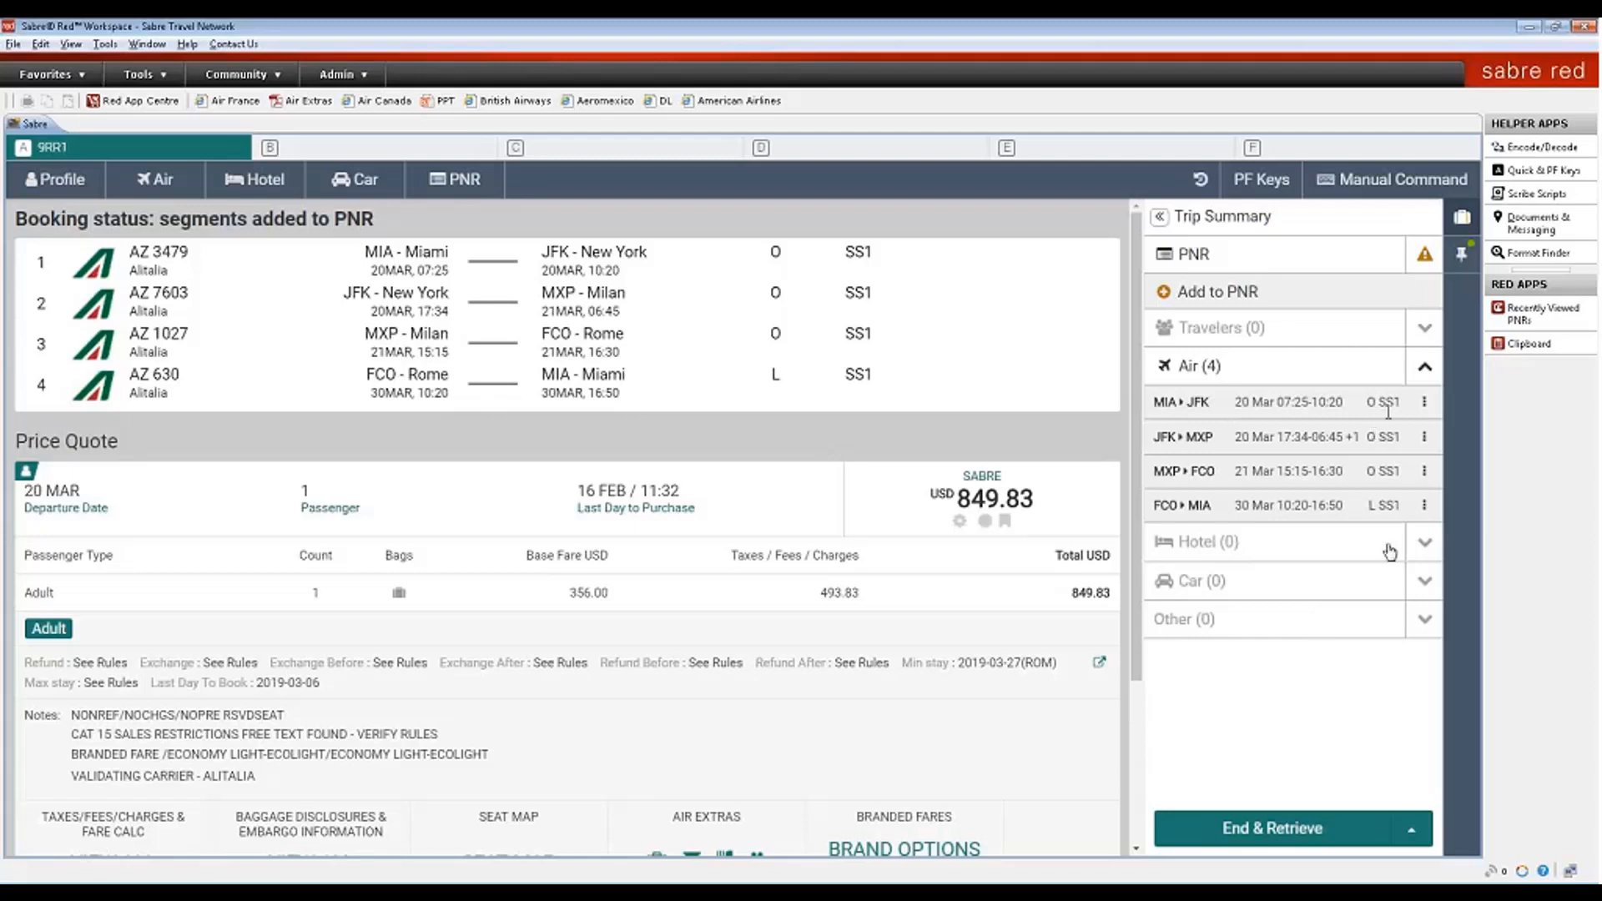
{"action": "left_click", "coordinate": [1426, 403]}
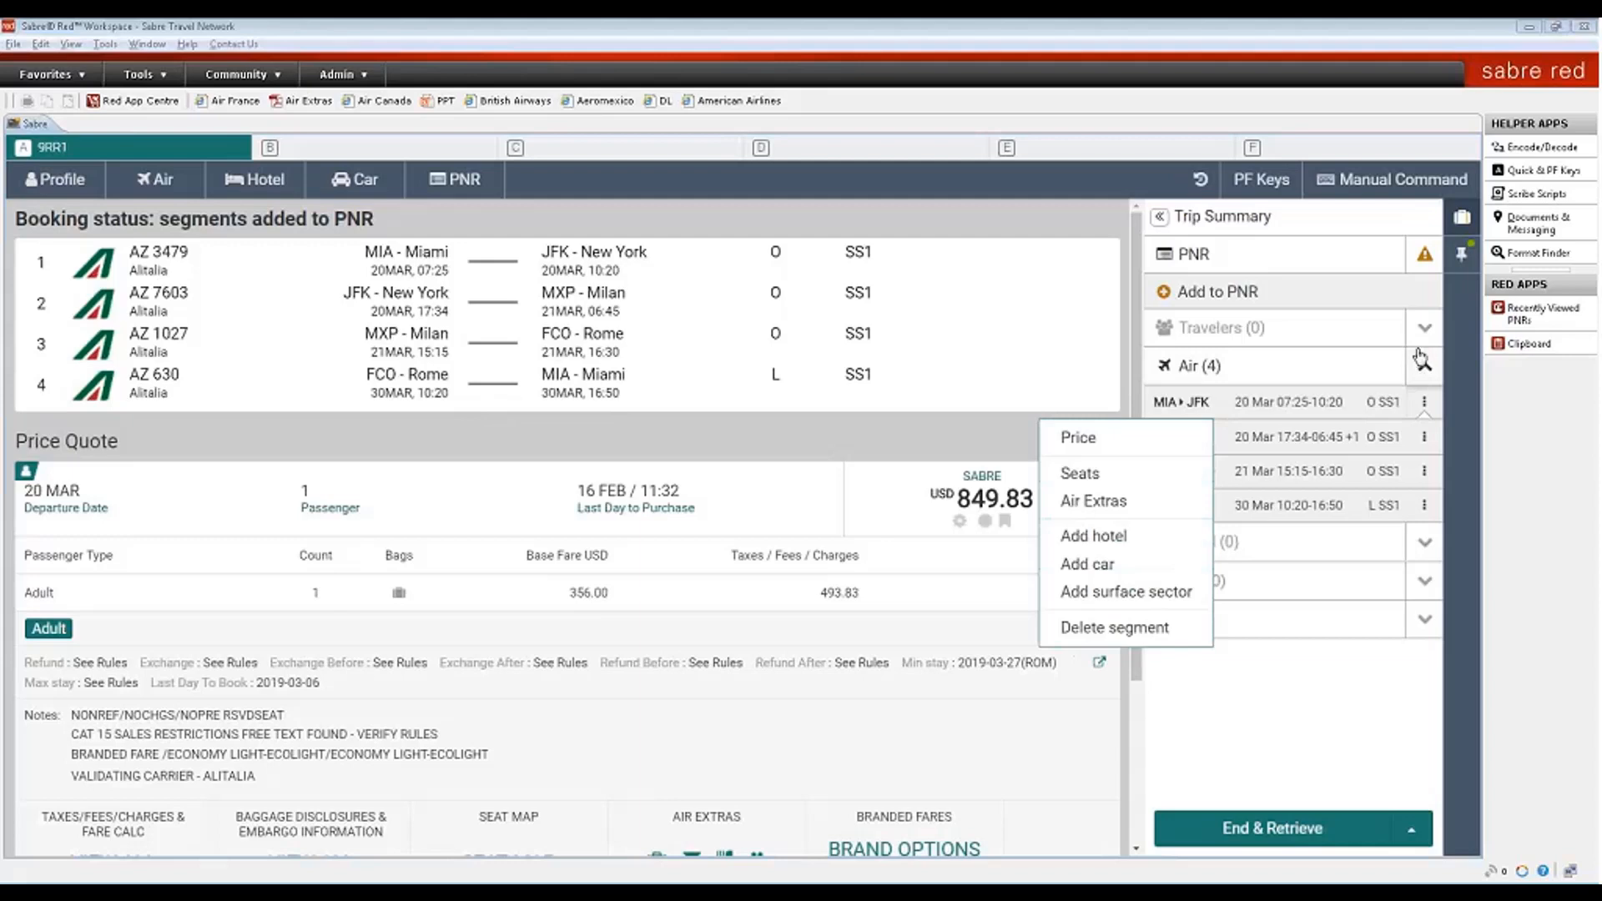
{"action": "left_click", "coordinate": [1421, 359]}
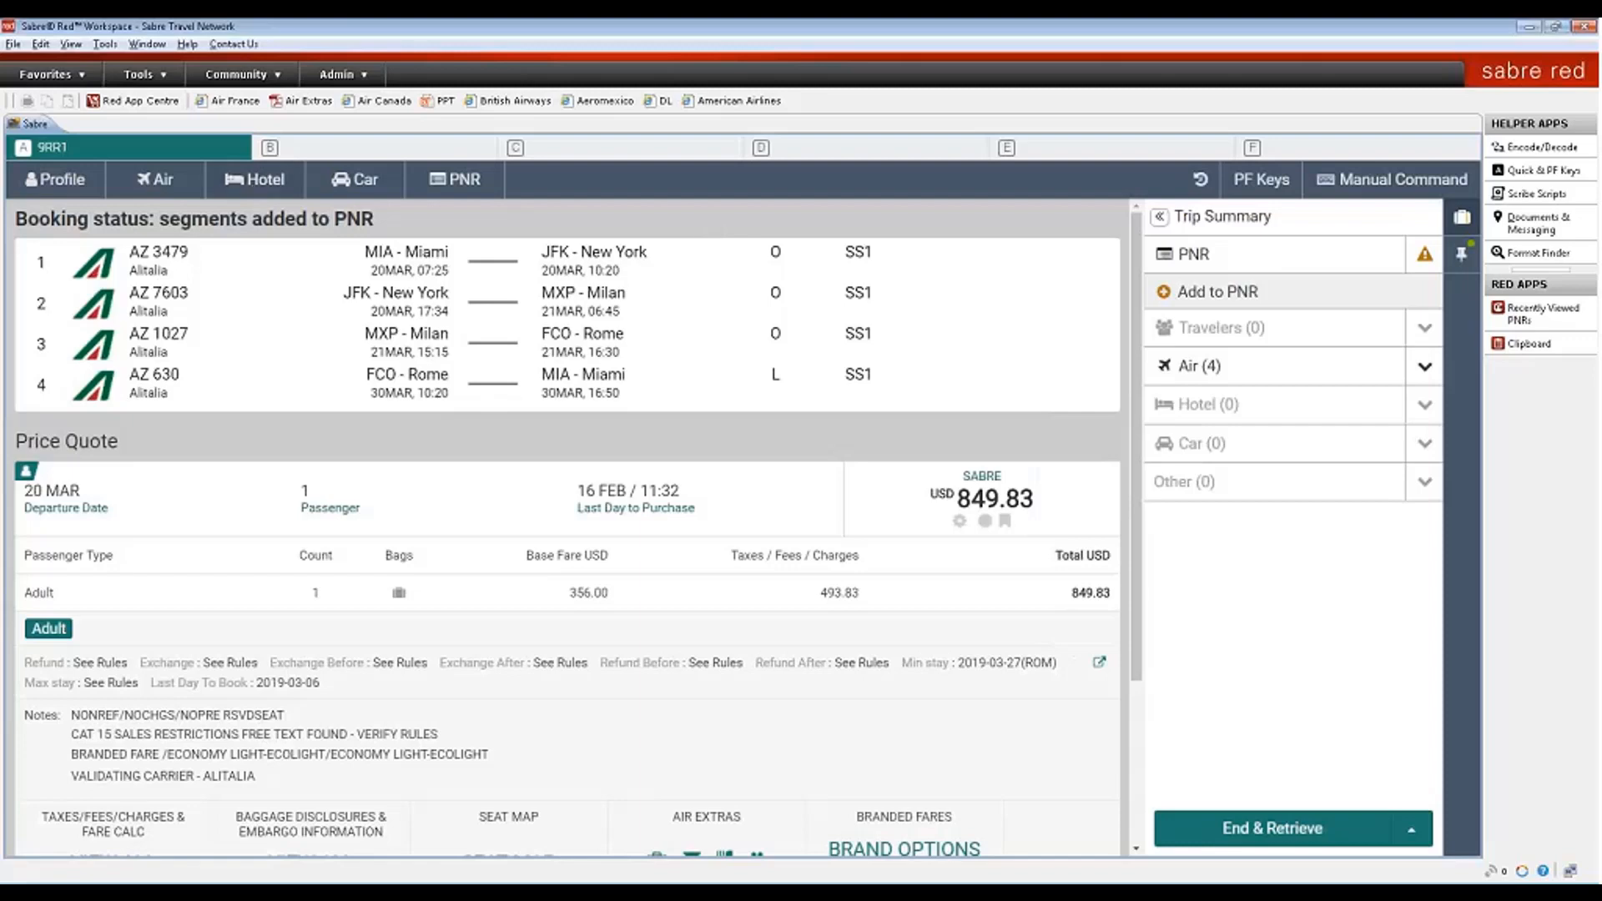
- Set Sabre response styling to Classic Style in Options, then bring up the traveller profile search
{"action": "left_click", "coordinate": [105, 44]}
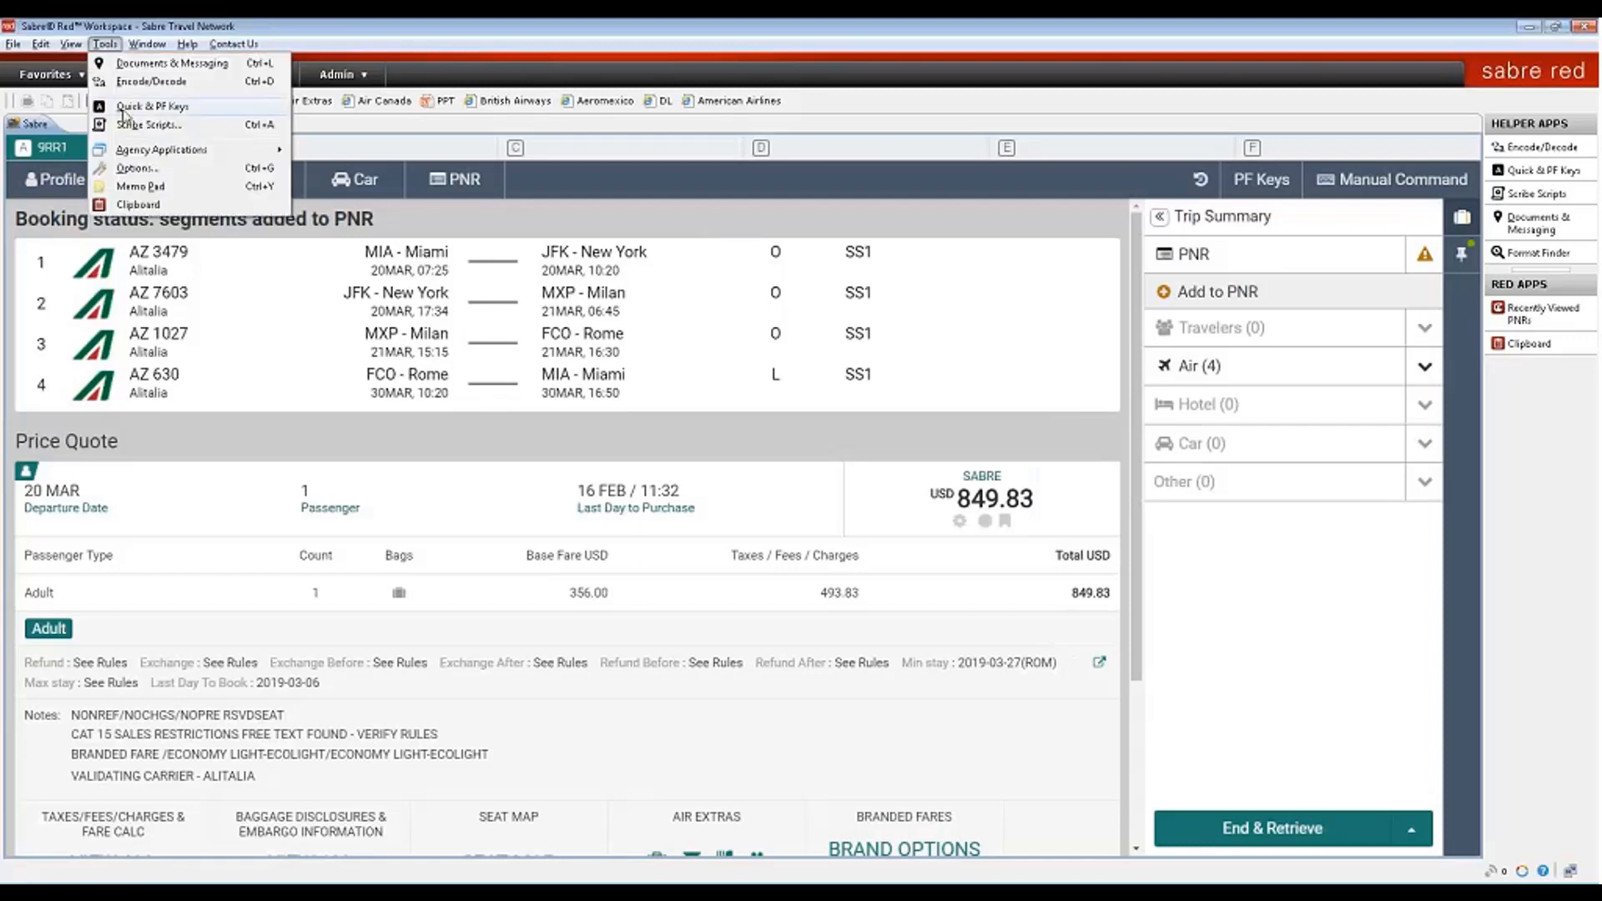
{"action": "left_click", "coordinate": [137, 167]}
{"action": "left_click", "coordinate": [416, 307]}
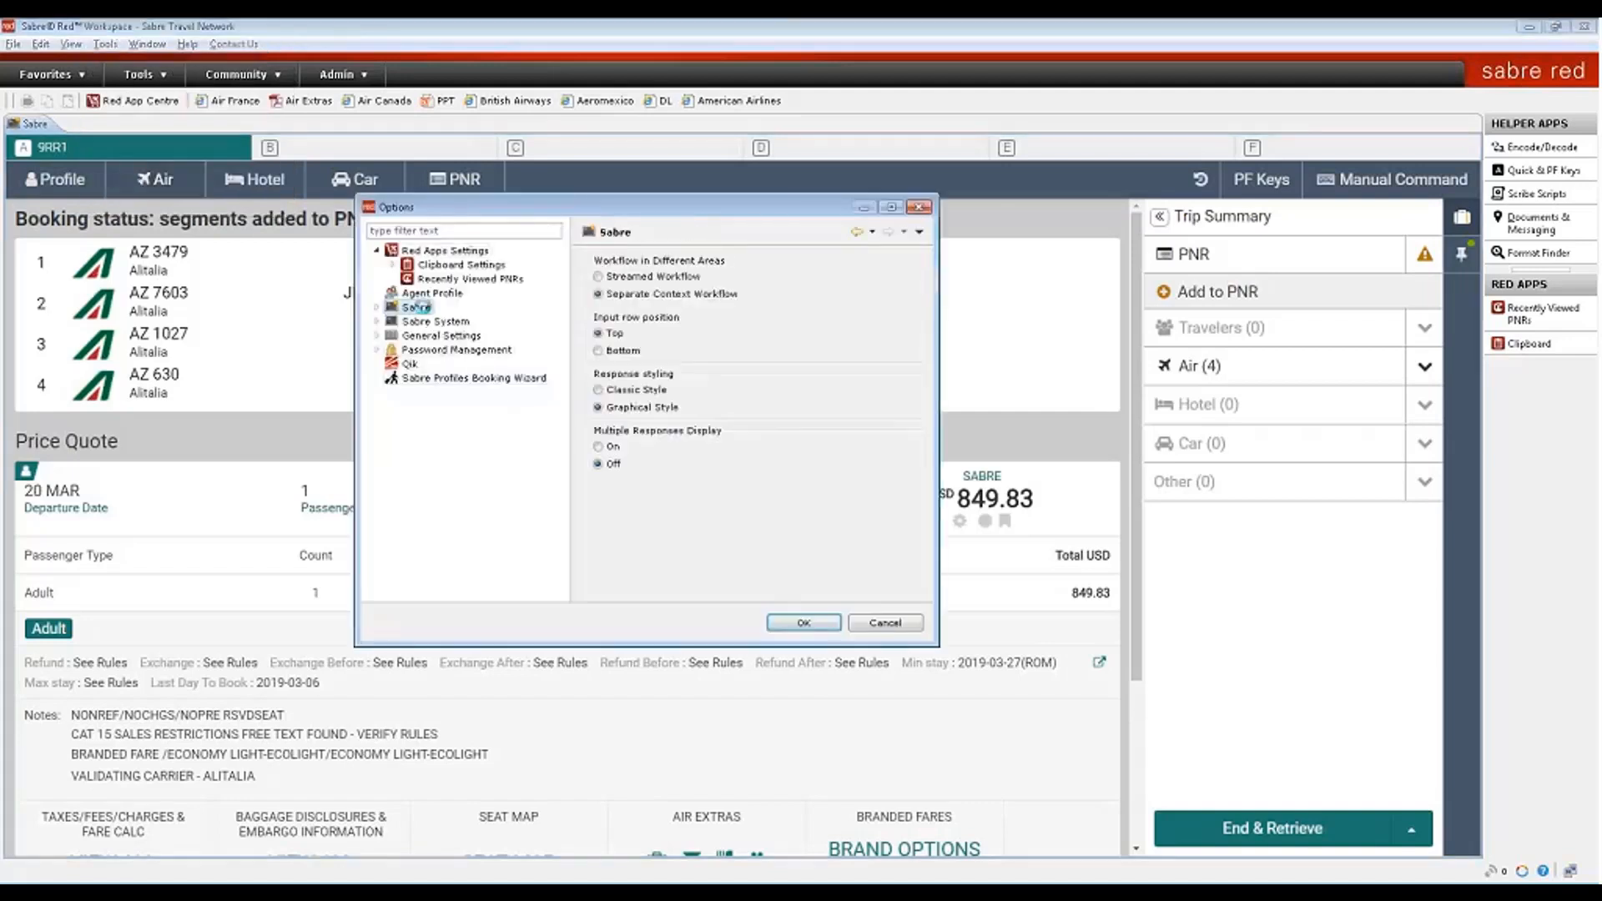
{"action": "left_click", "coordinate": [617, 390]}
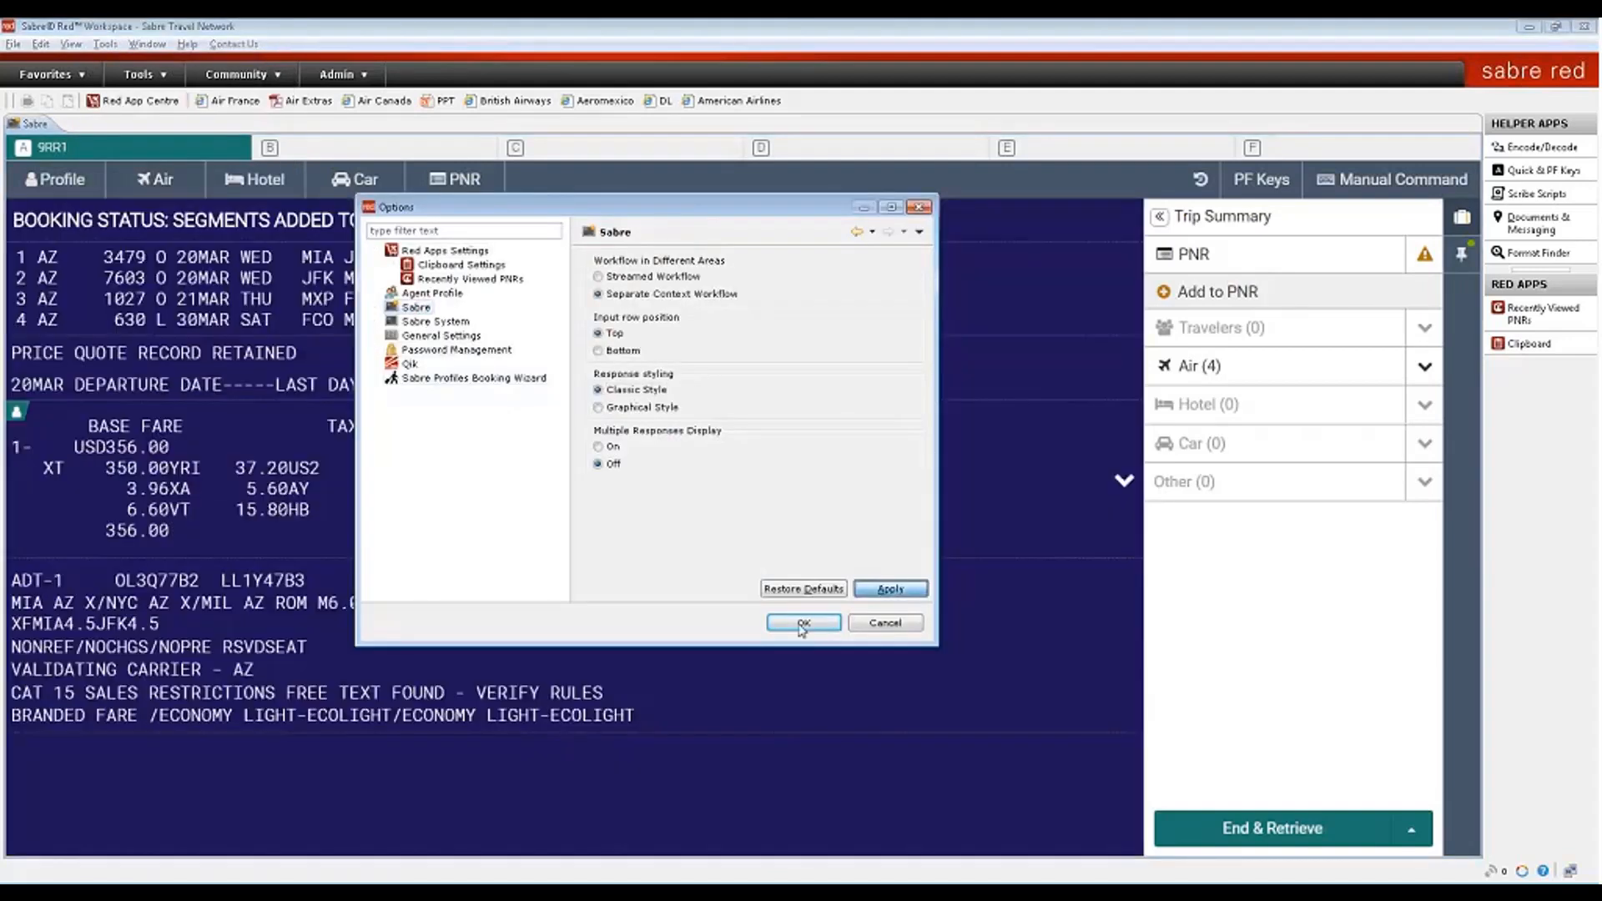
{"action": "left_click", "coordinate": [803, 623]}
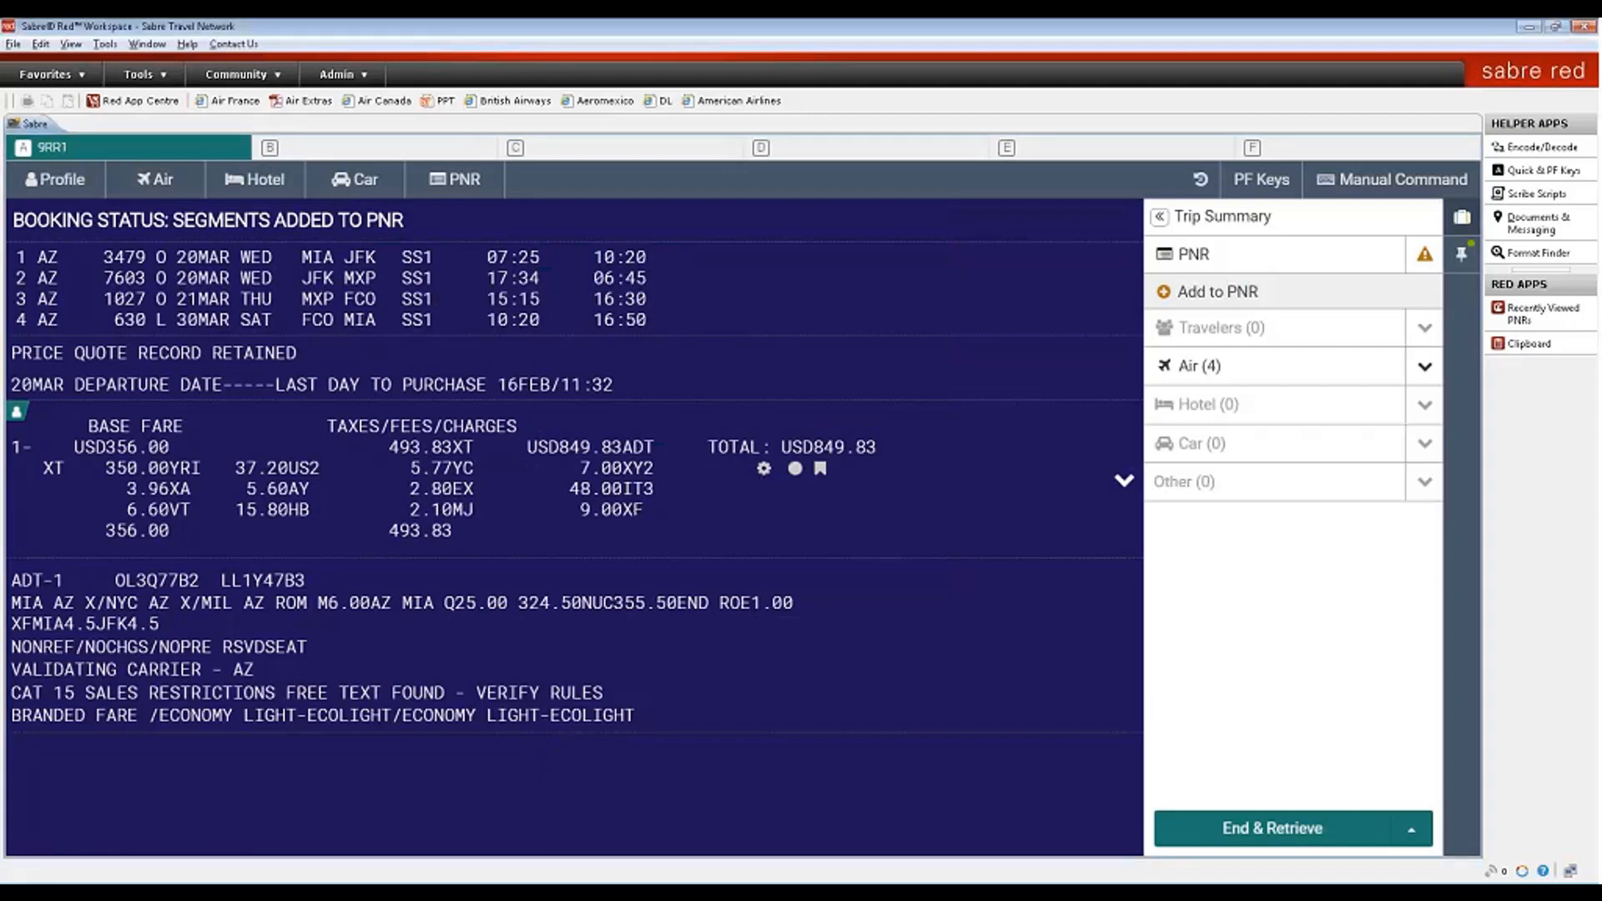
{"action": "left_click", "coordinate": [47, 181]}
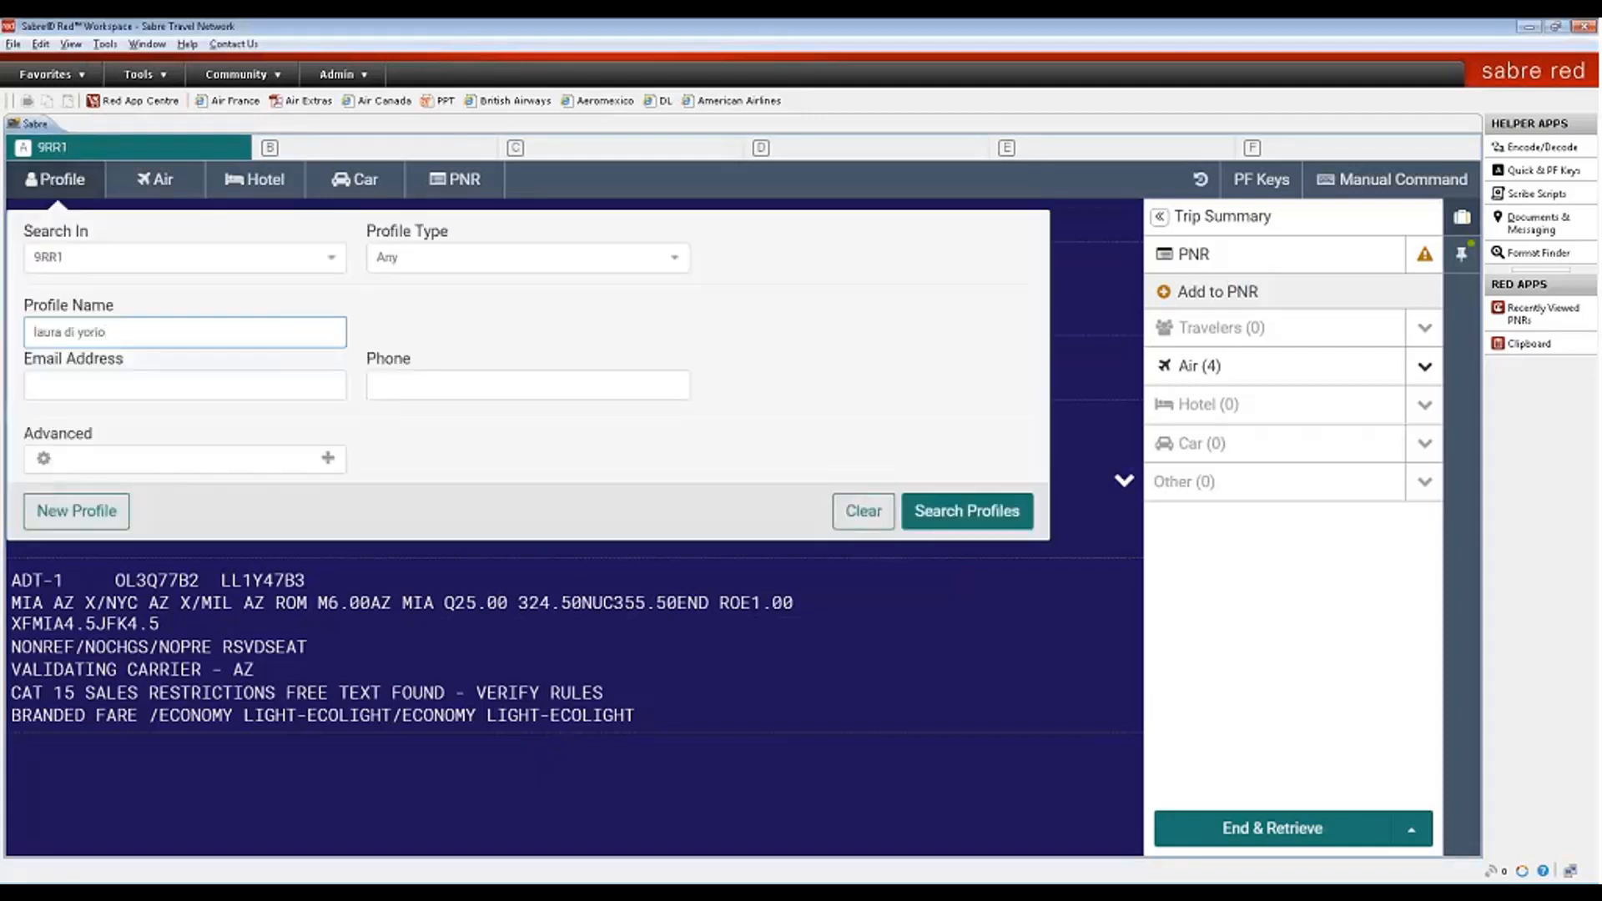
- Search profiles, copy the found traveller profile into the PNR, and close the Trip Summary
{"action": "left_click", "coordinate": [967, 511]}
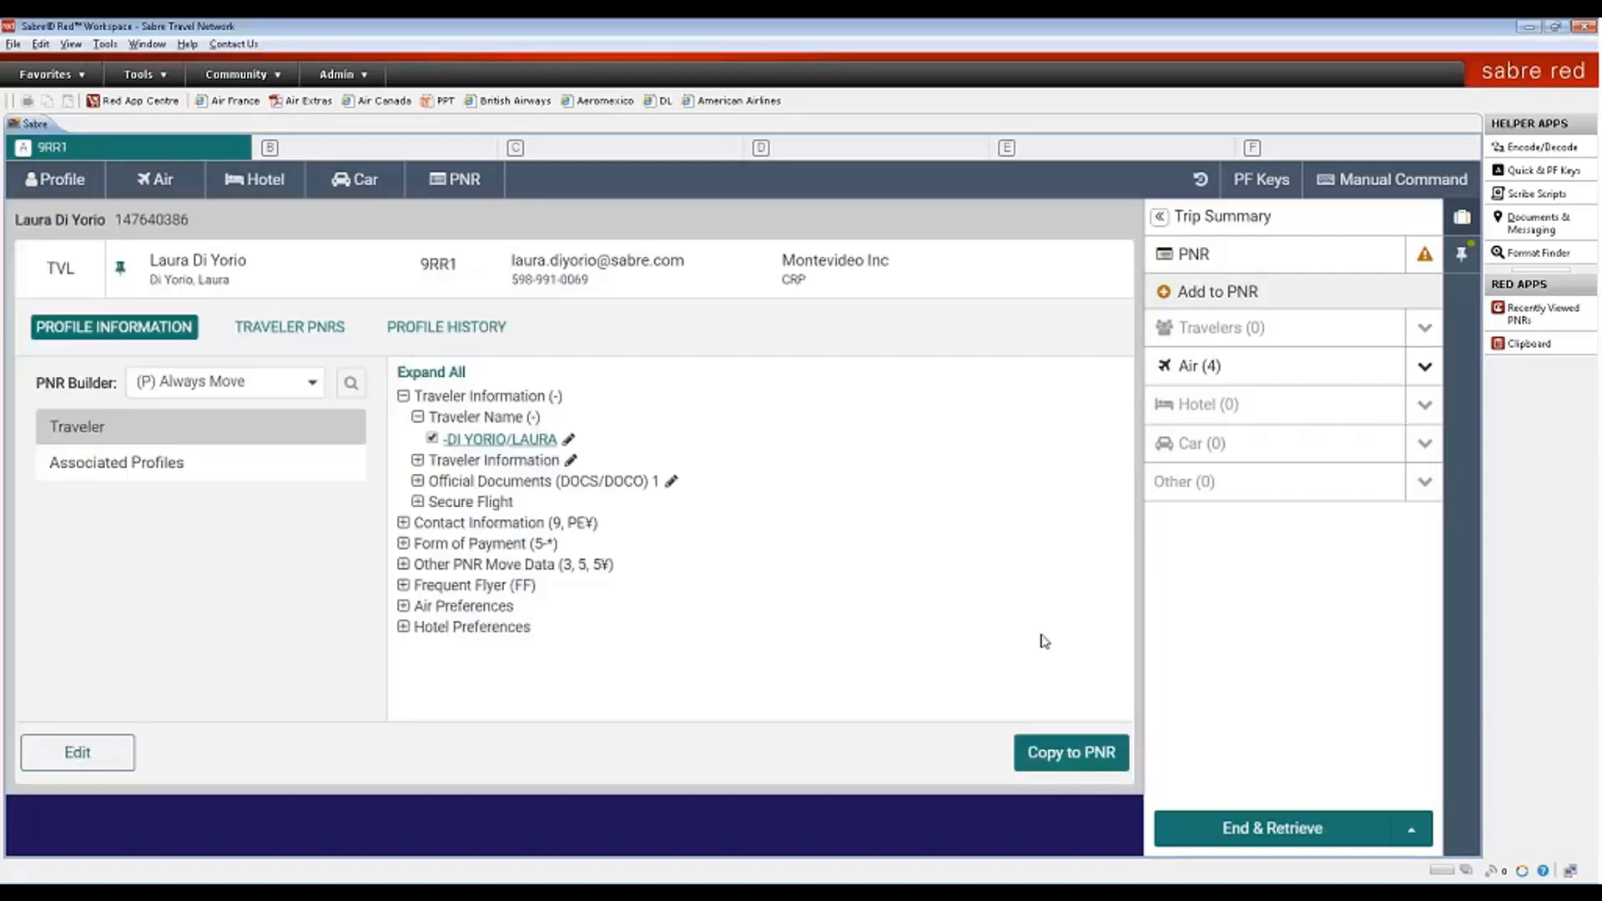
{"action": "left_click", "coordinate": [1079, 755]}
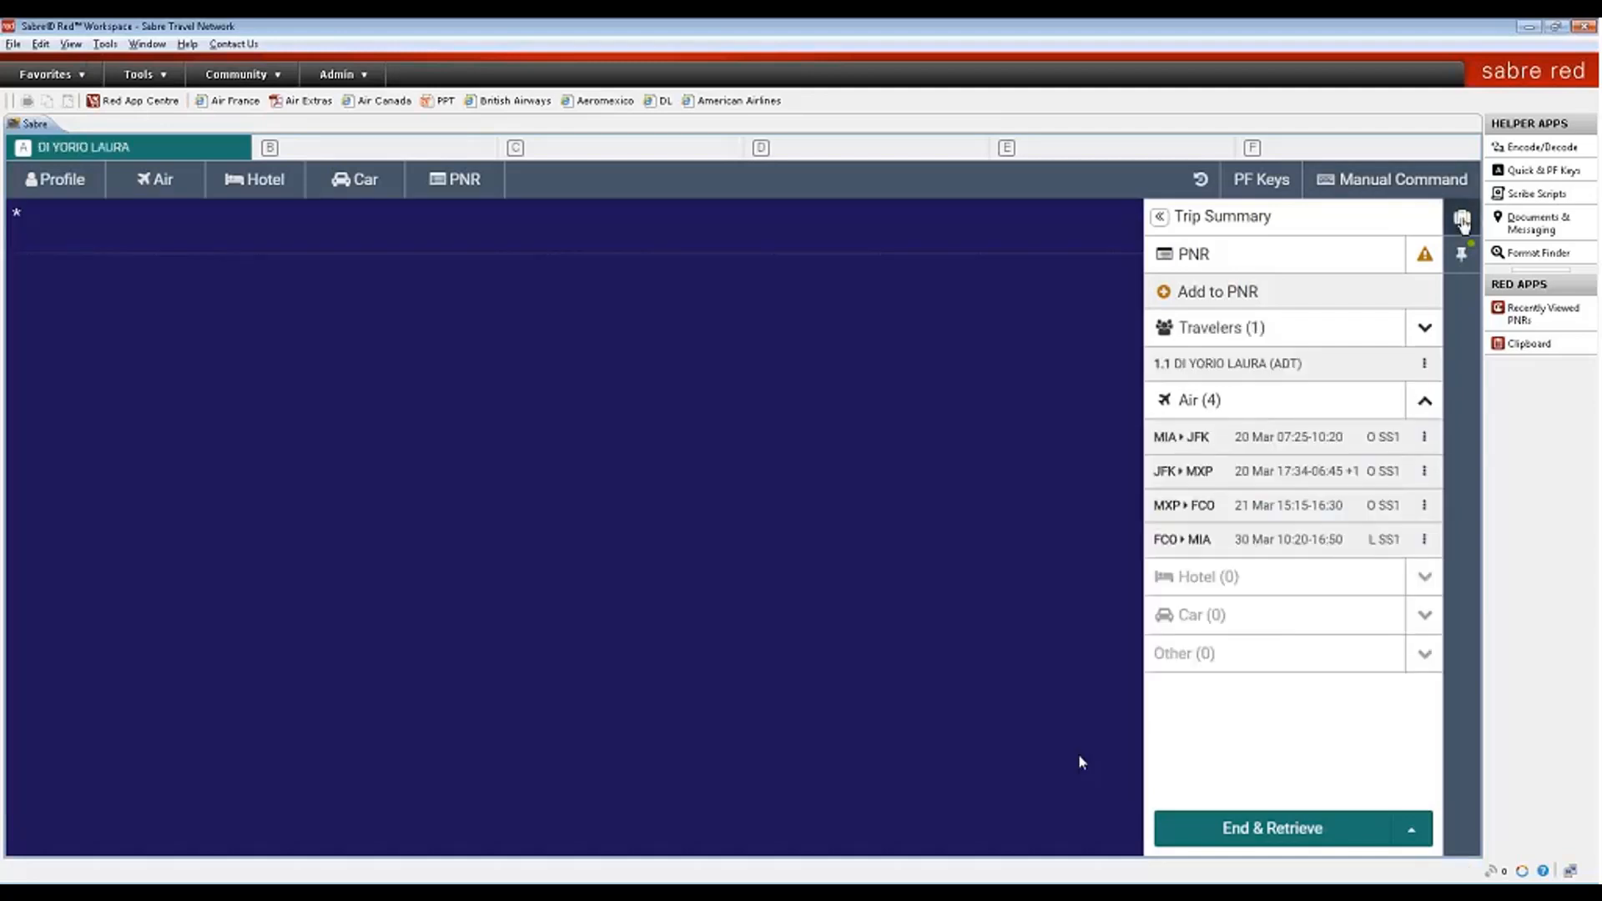
{"action": "left_click", "coordinate": [1462, 219]}
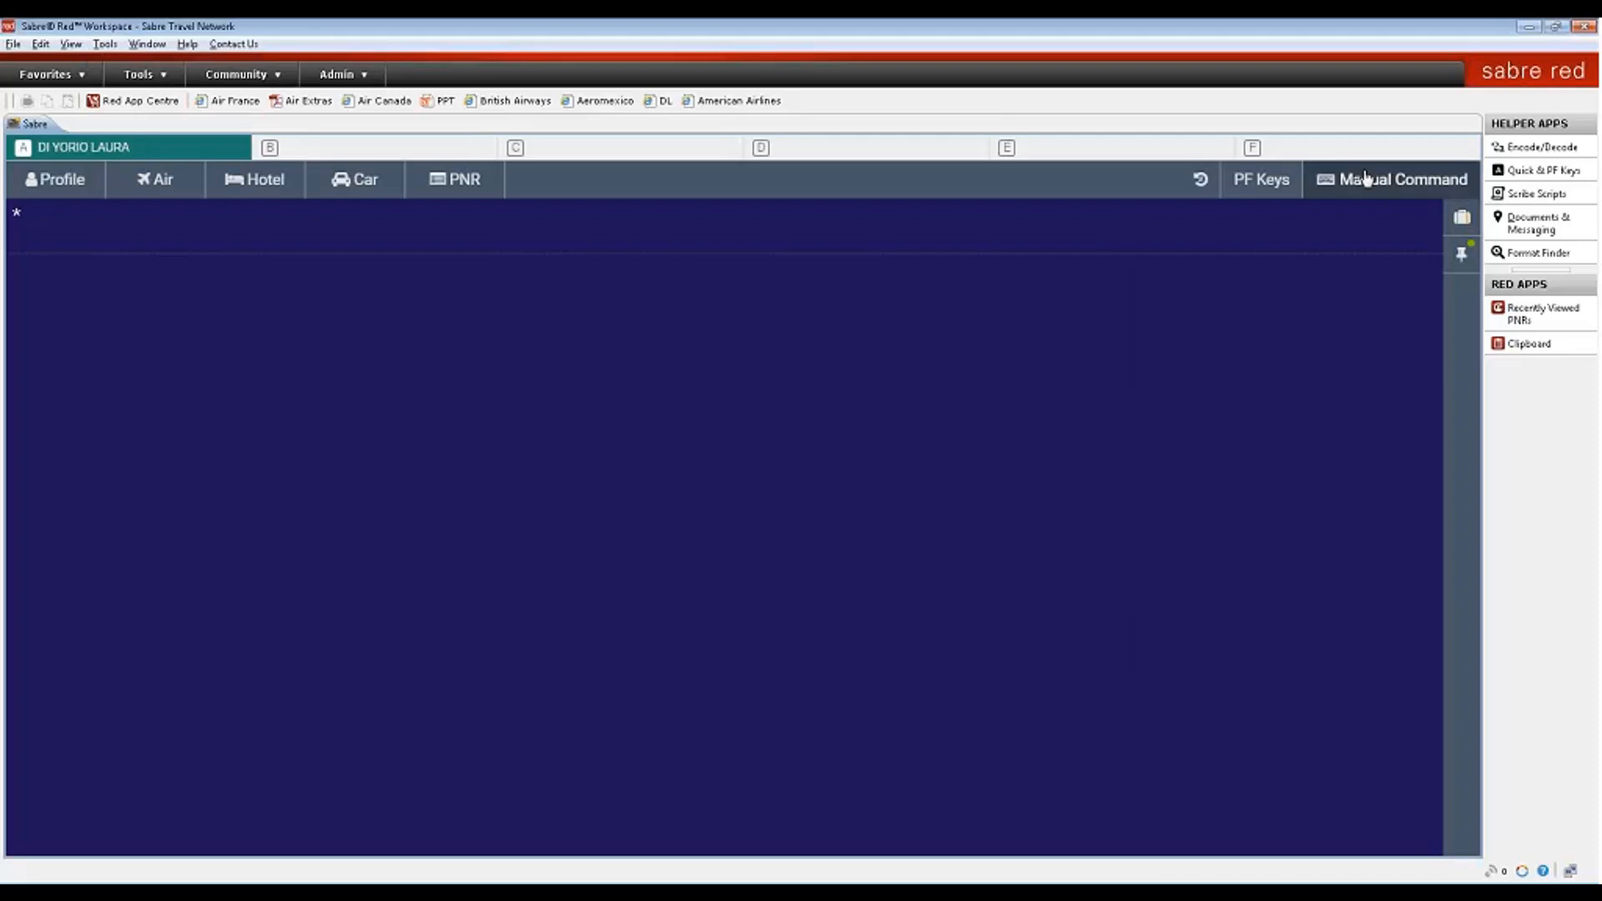
- Search New York Hilton and Hyatt availability for 10–14 April with HOTNYC/10APR-14APR1/HH,HY
{"action": "left_click", "coordinate": [1366, 178]}
{"action": "left_click", "coordinate": [542, 183]}
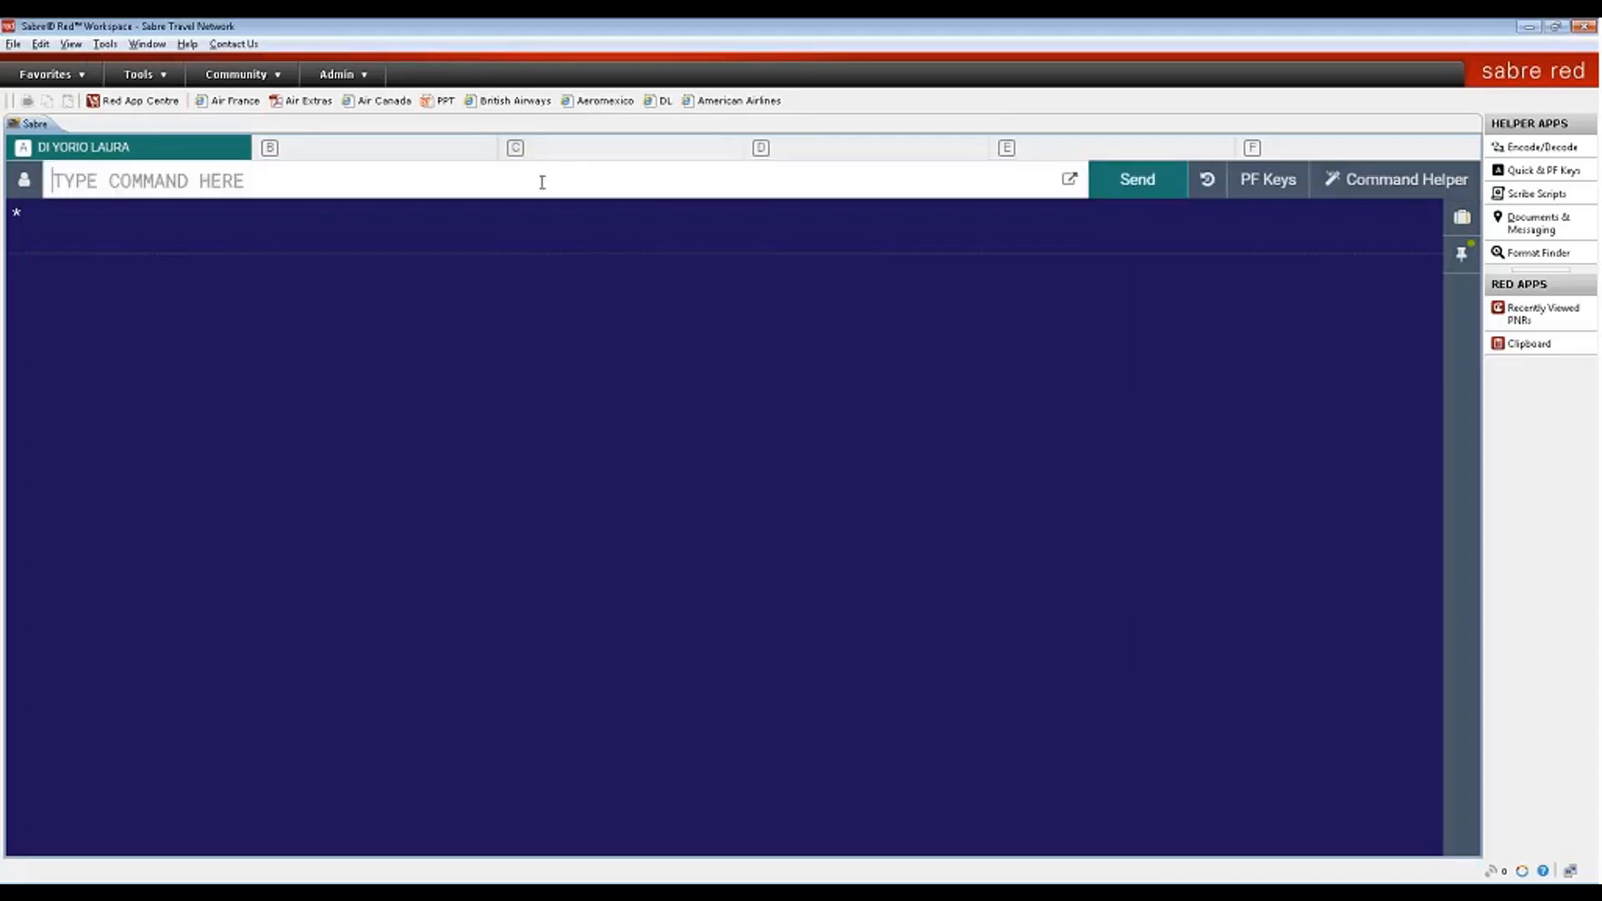
{"action": "type", "text": "HOTN"}
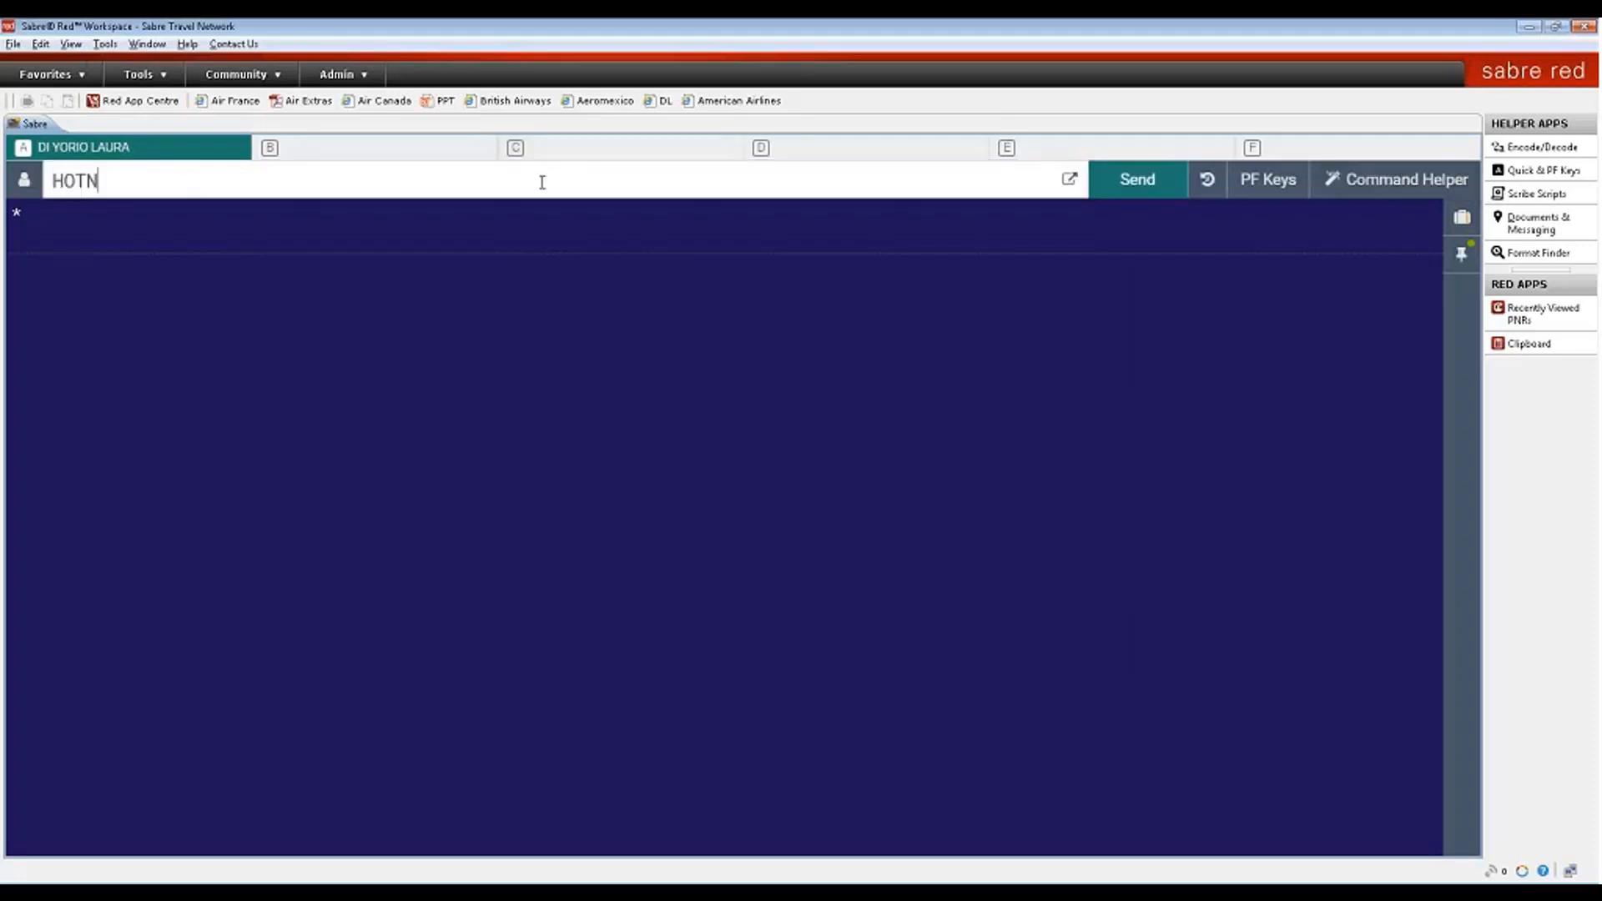
{"action": "type", "text": "YC /10APR-14A"}
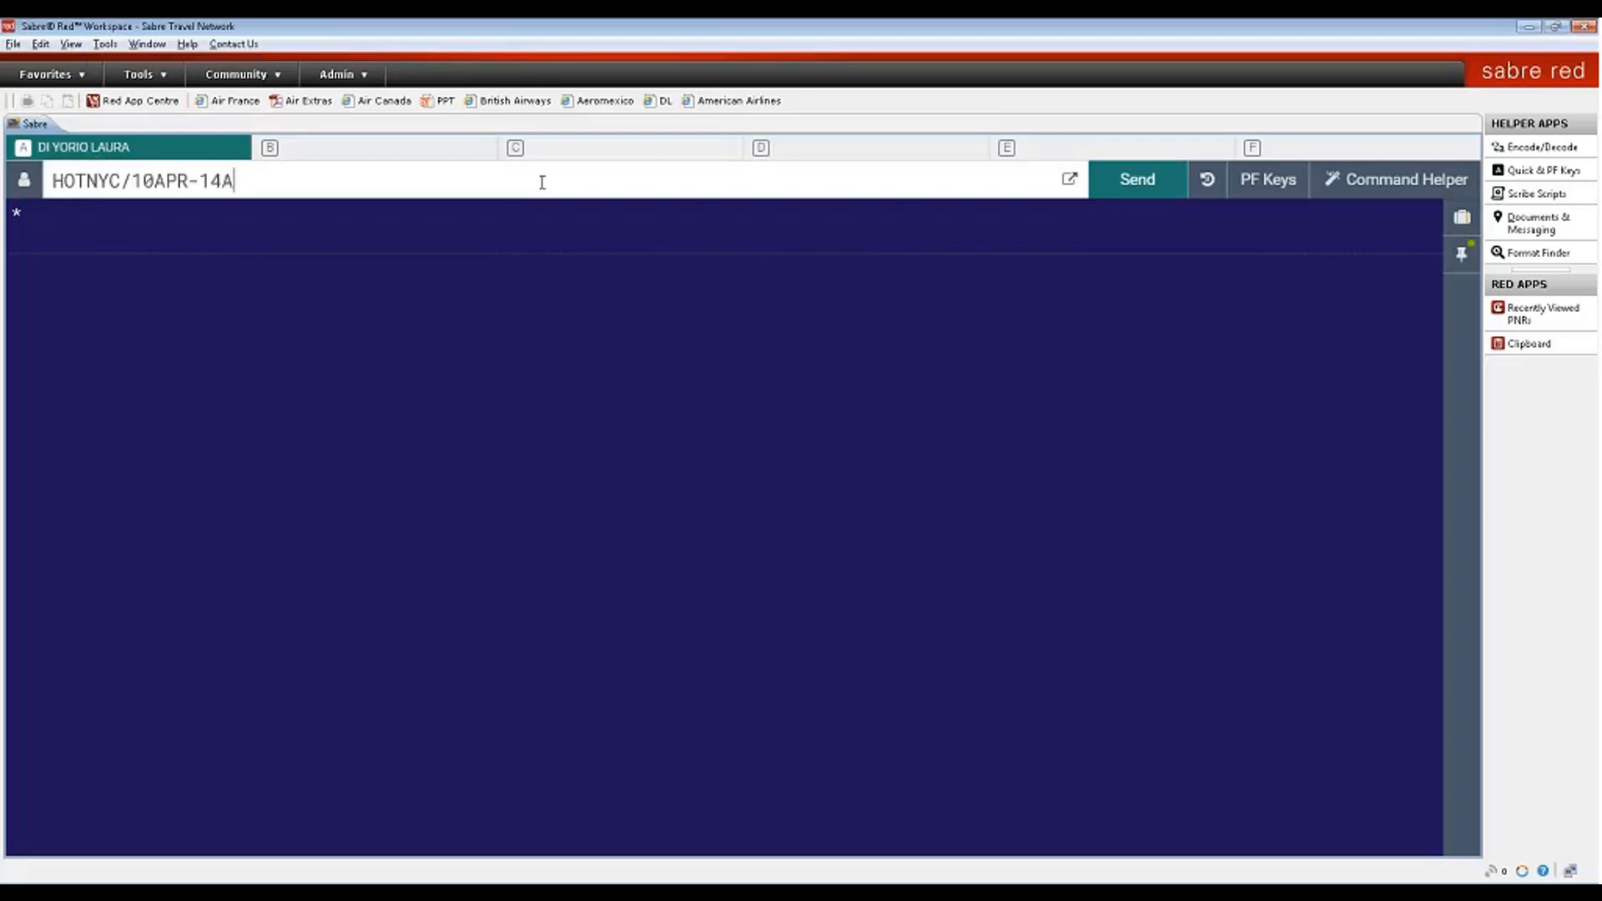
{"action": "type", "text": "PR1/HH/H"}
{"action": "key", "text": "BackSpace"}
{"action": "key", "text": "BackSpace"}
{"action": "type", "text": ",HY"}
{"action": "key", "text": "Return"}
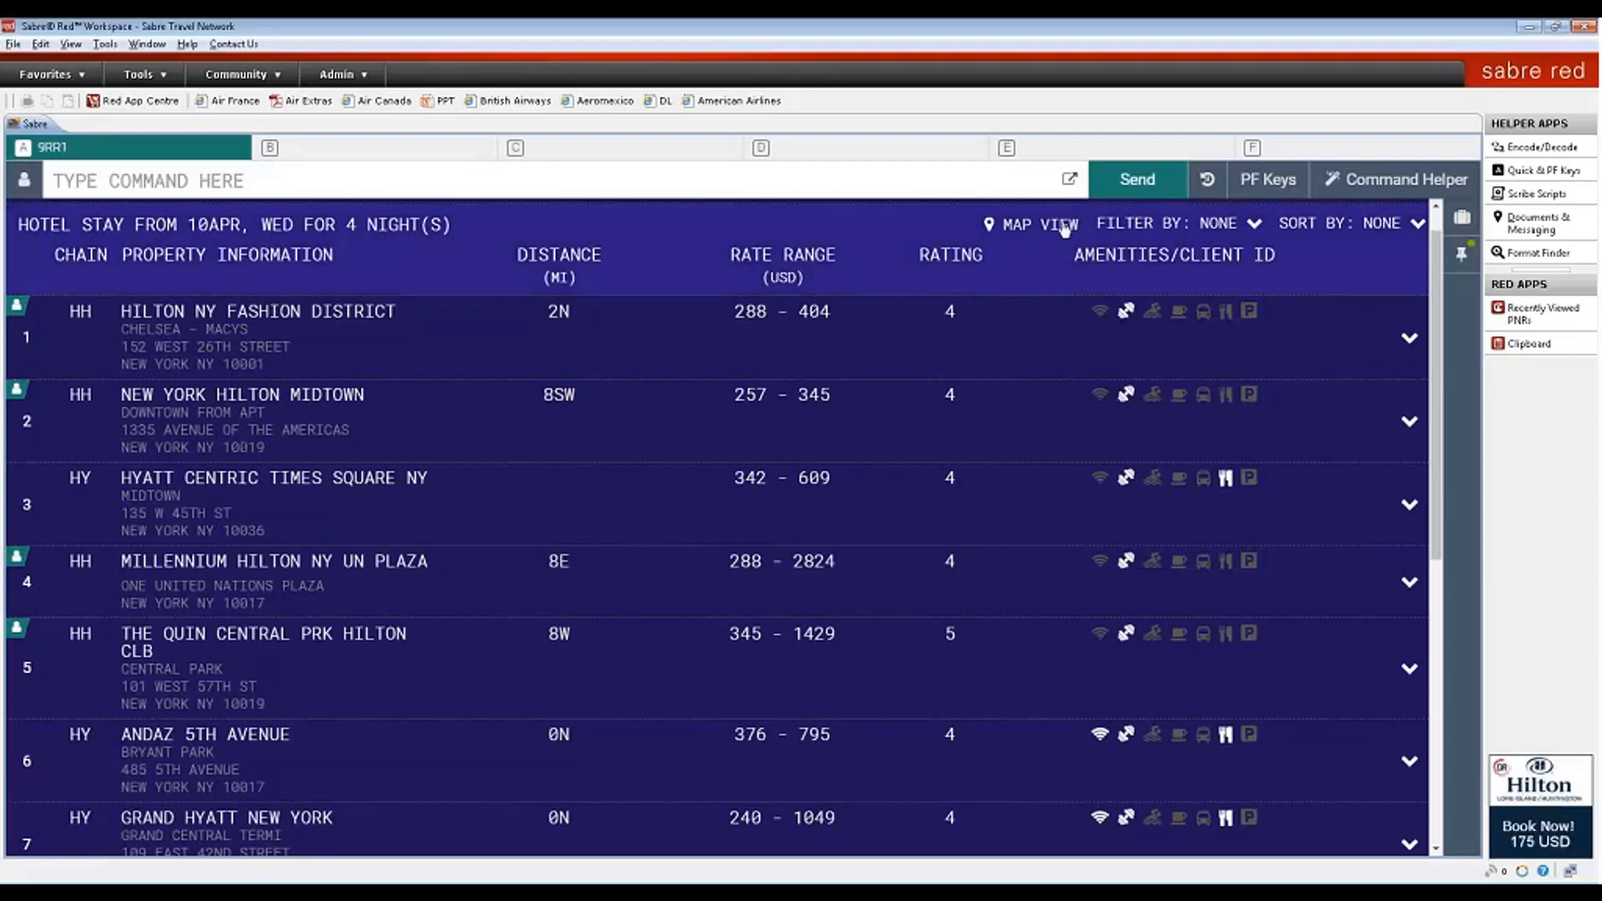
- Review the filter and sort options, then expand the Hilton NY Fashion District row
{"action": "left_click", "coordinate": [1254, 224]}
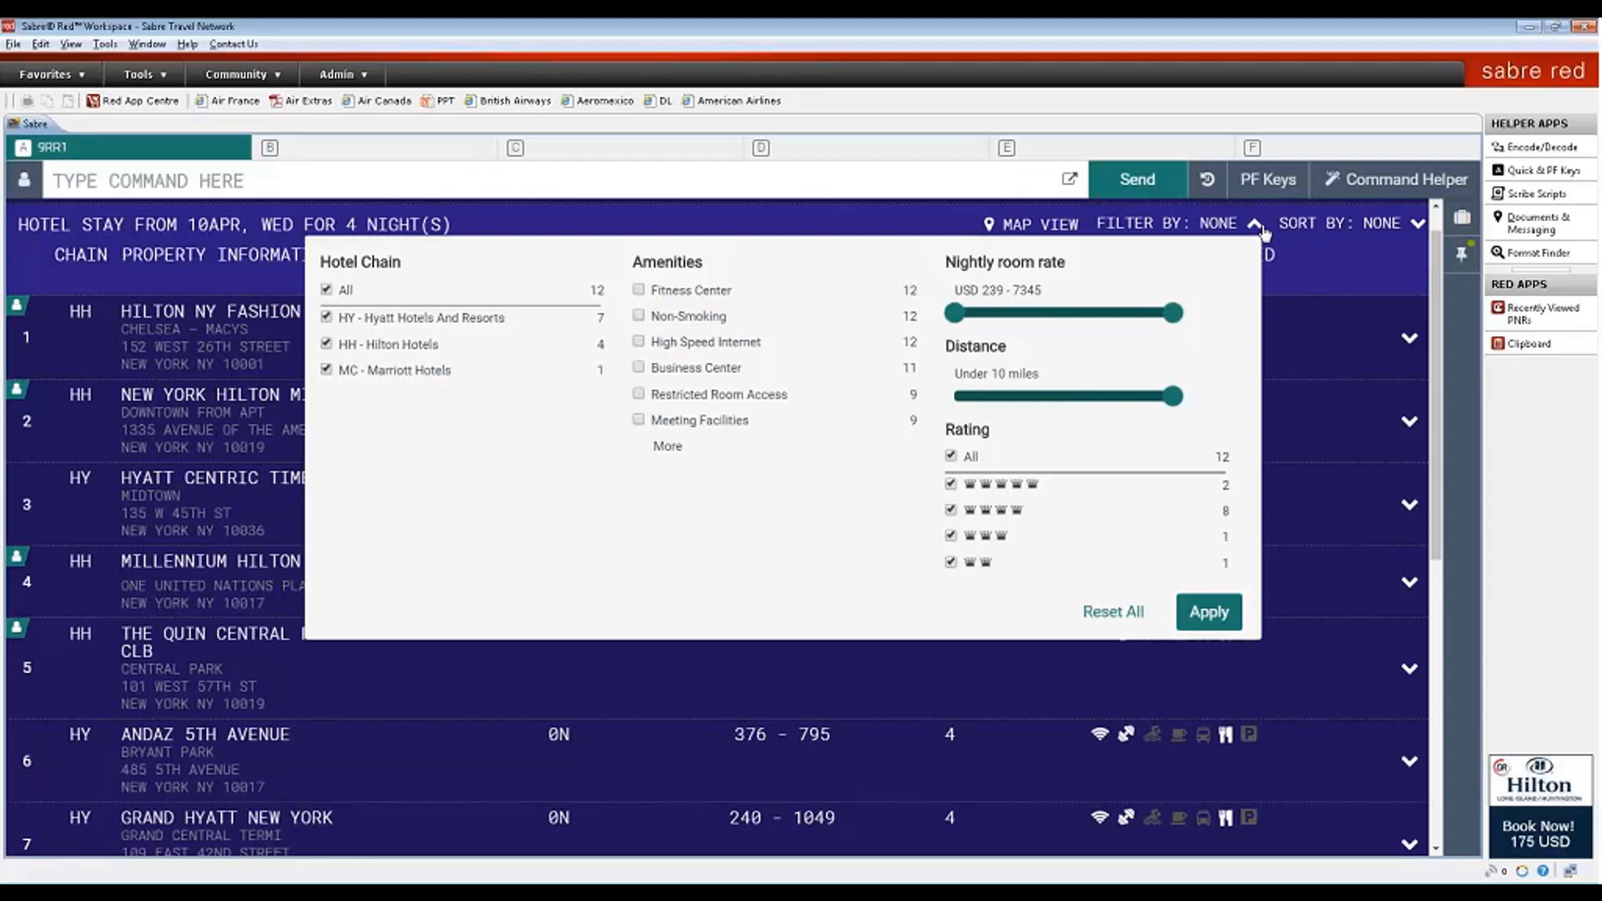
{"action": "left_click", "coordinate": [1417, 226]}
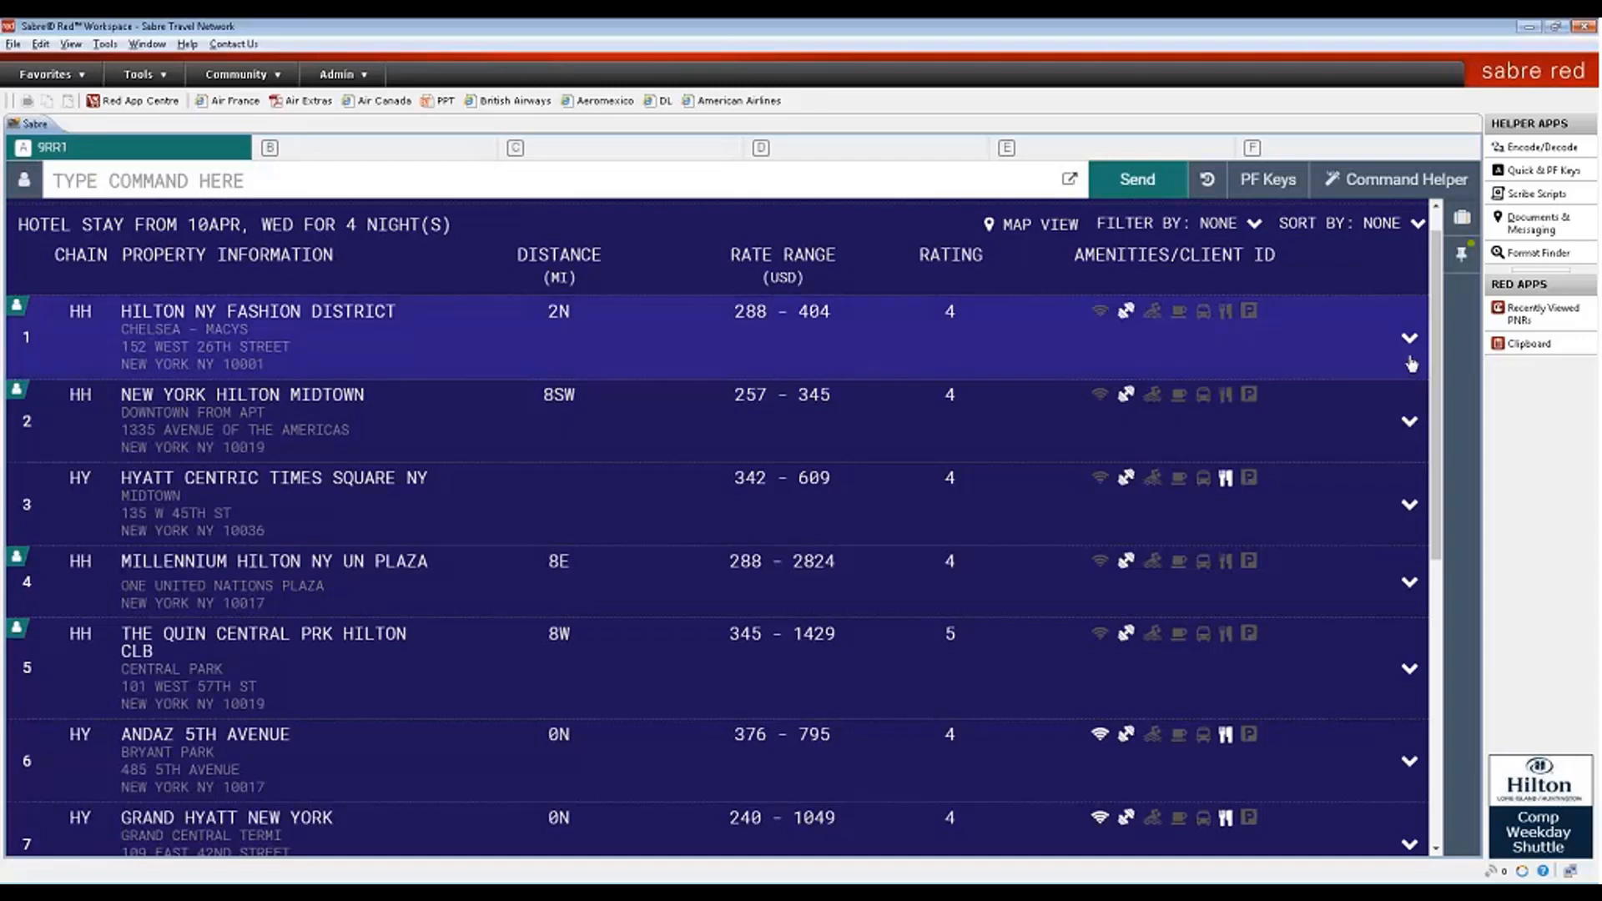
{"action": "left_click", "coordinate": [1410, 364]}
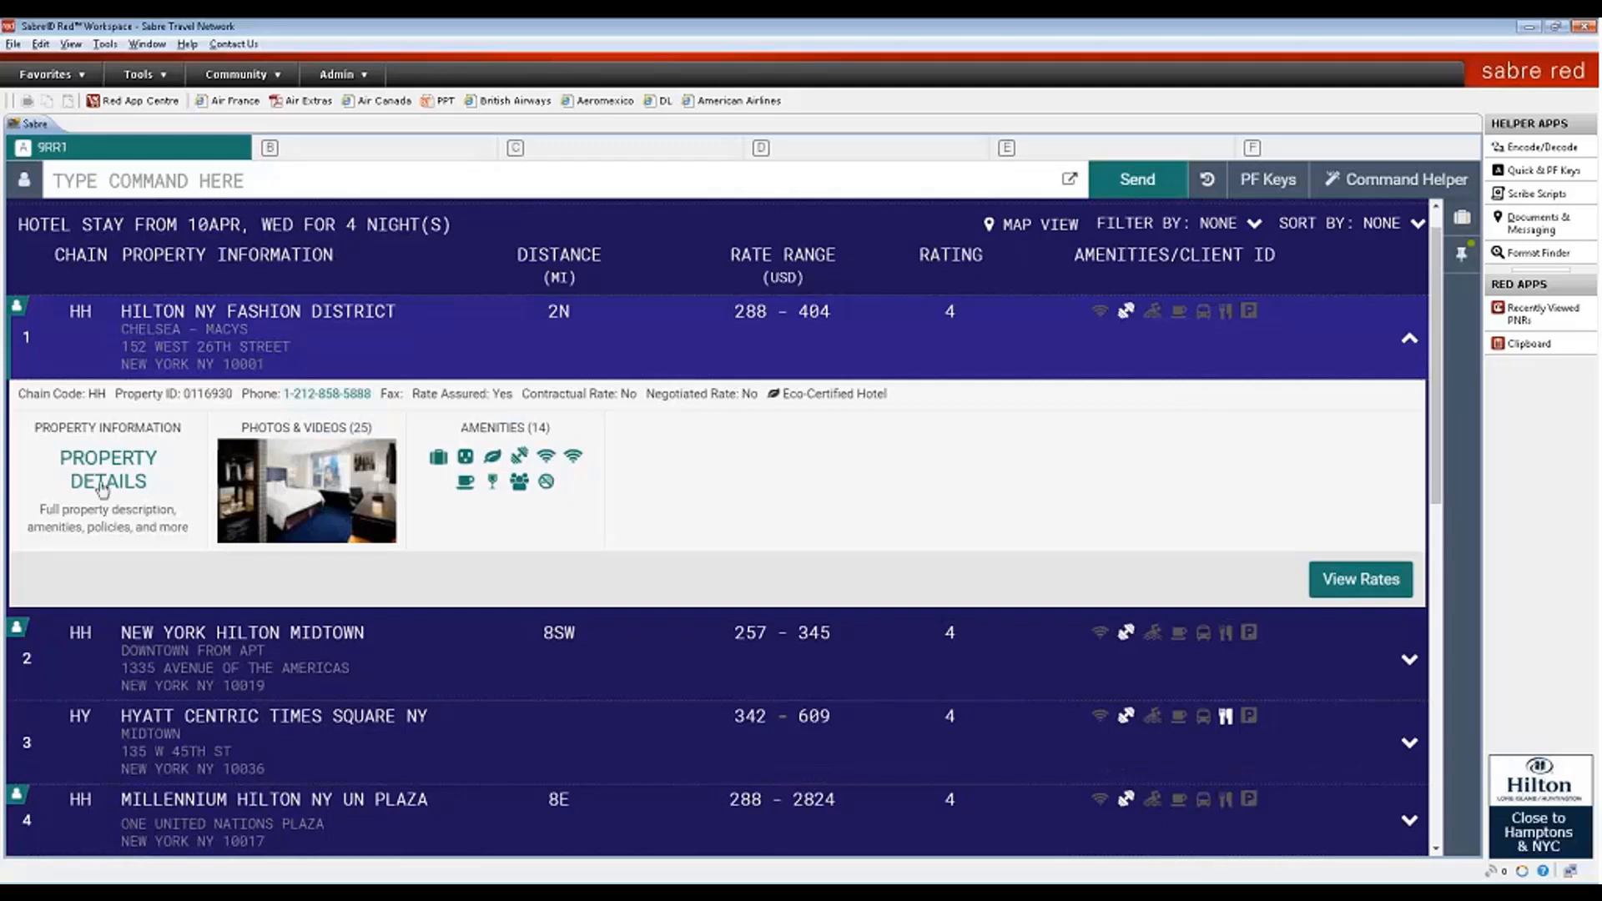
{"action": "left_click", "coordinate": [103, 490]}
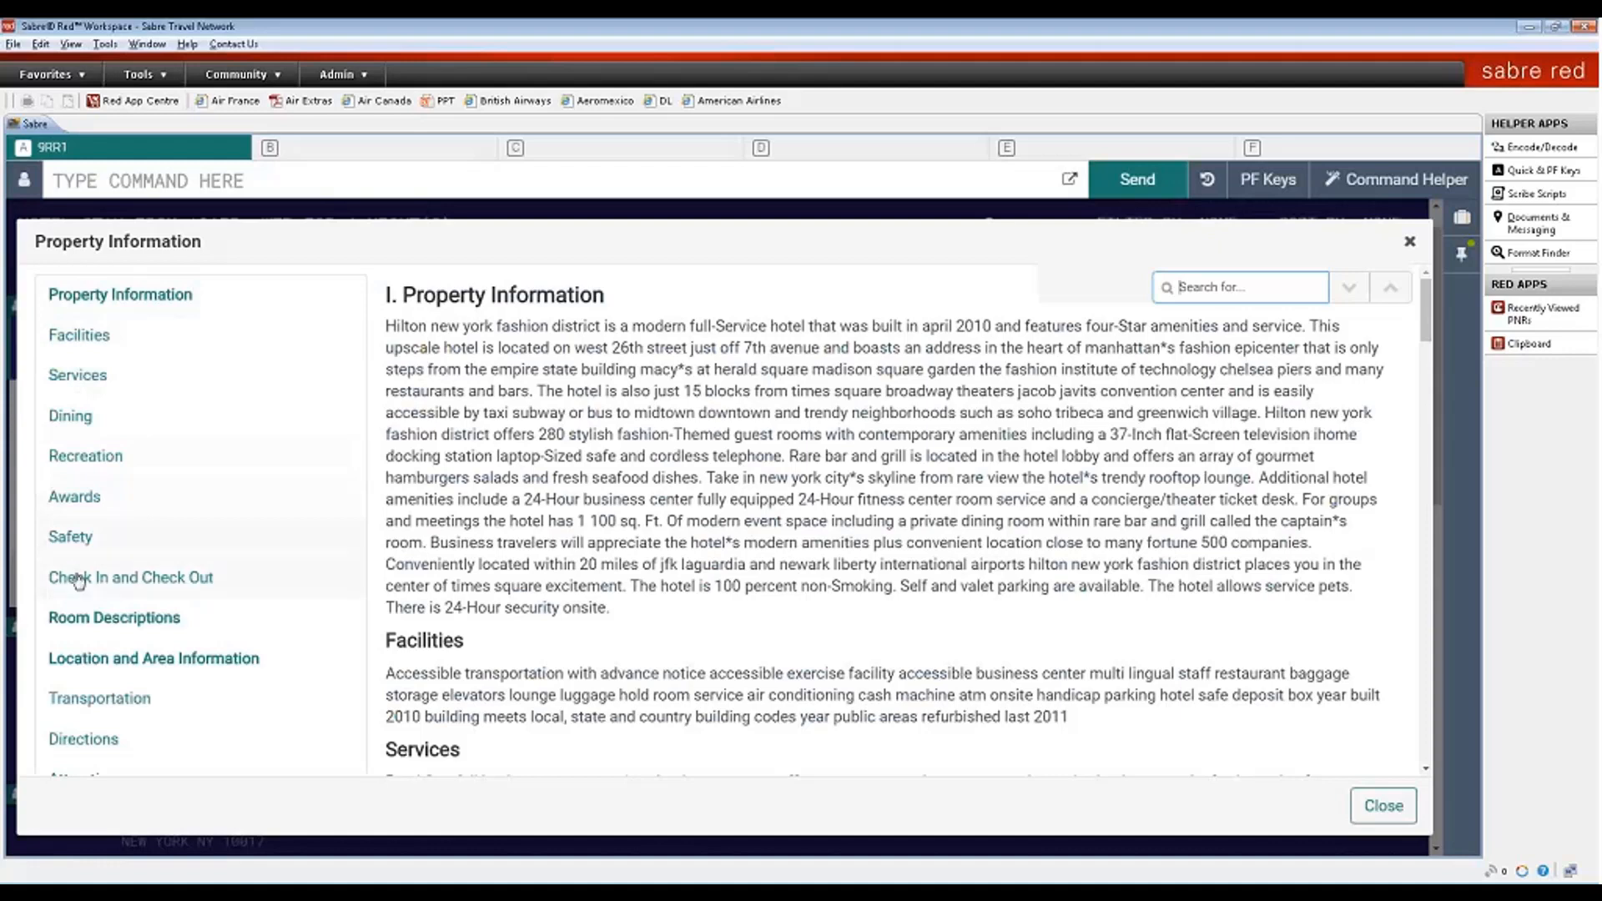
{"action": "left_click", "coordinate": [79, 578]}
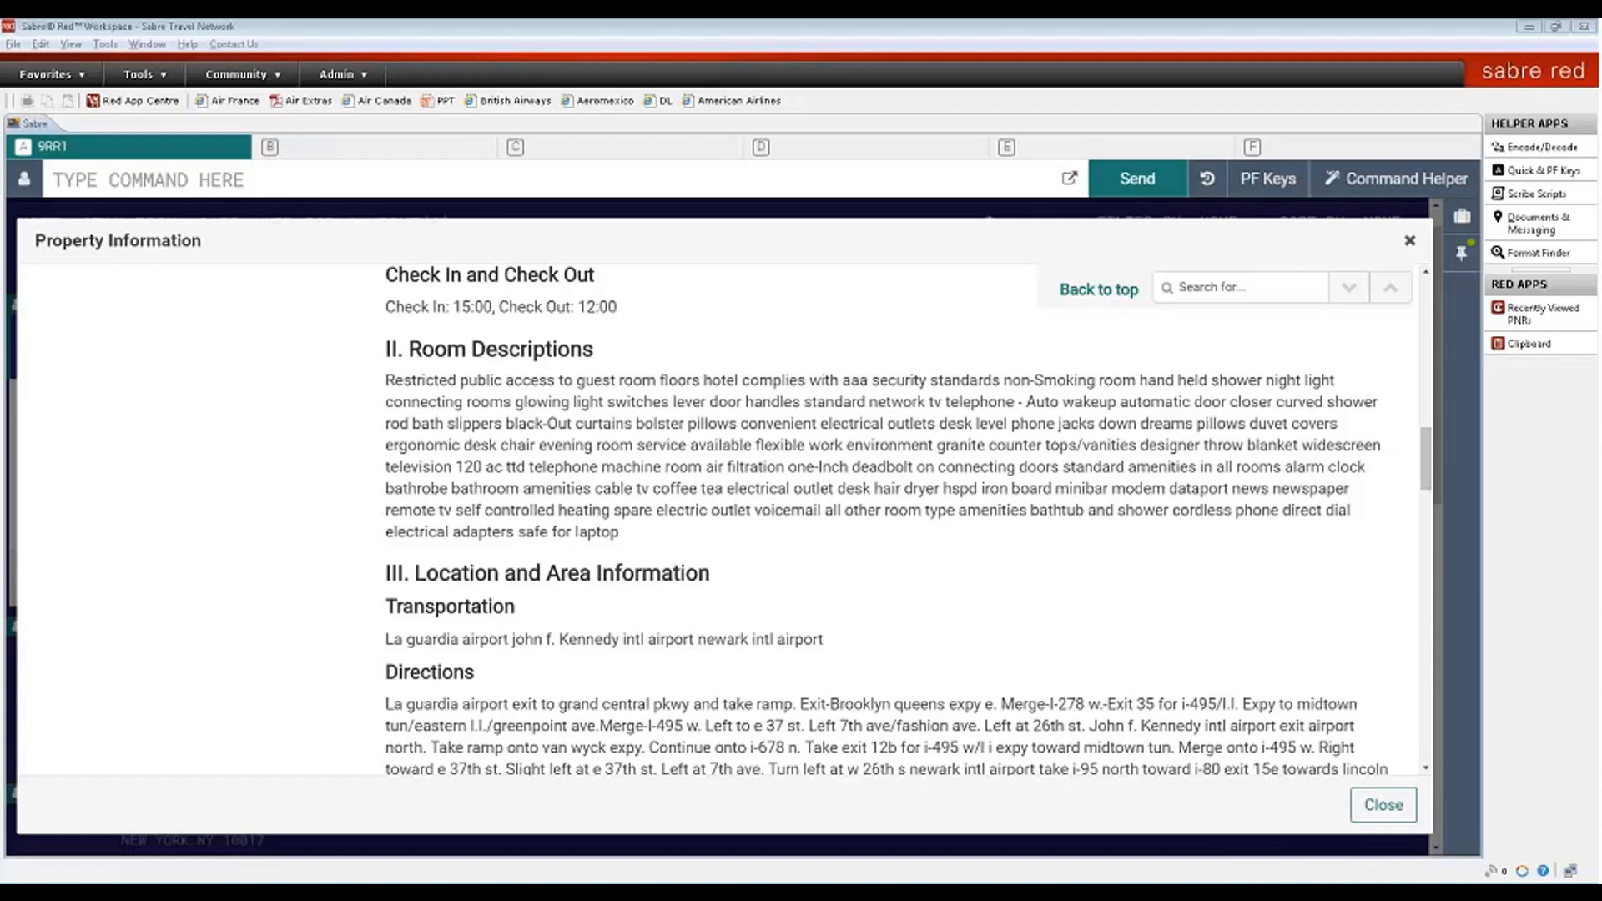
{"action": "left_click", "coordinate": [1409, 240]}
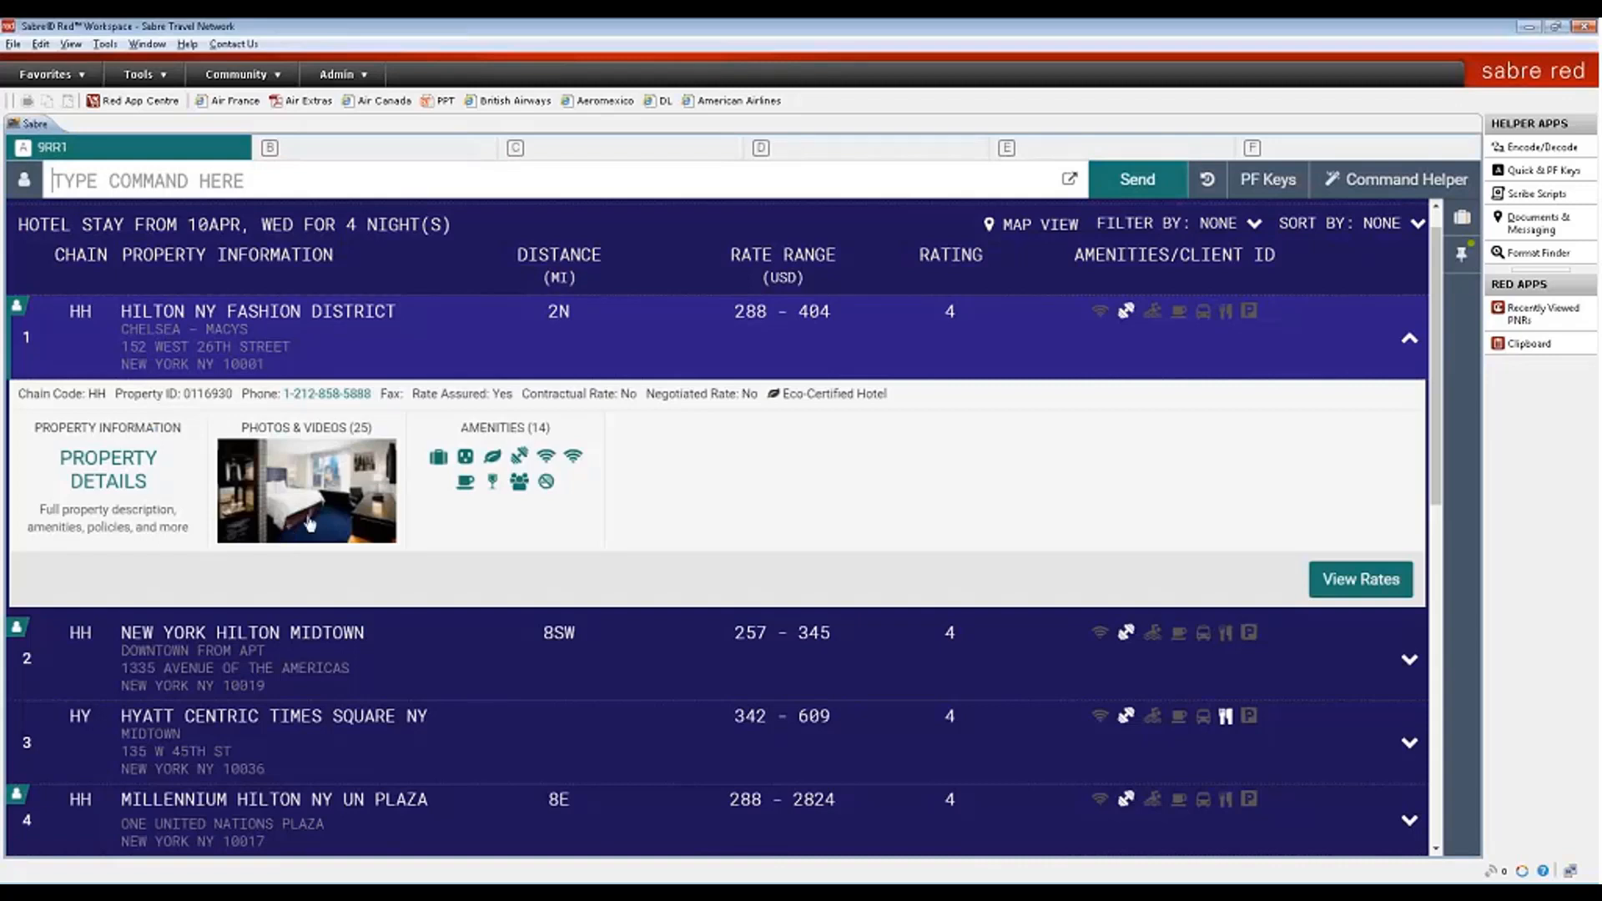
- Browse the Hilton NY Fashion District photos, close them, and collapse the hotel row
{"action": "left_click", "coordinate": [310, 522]}
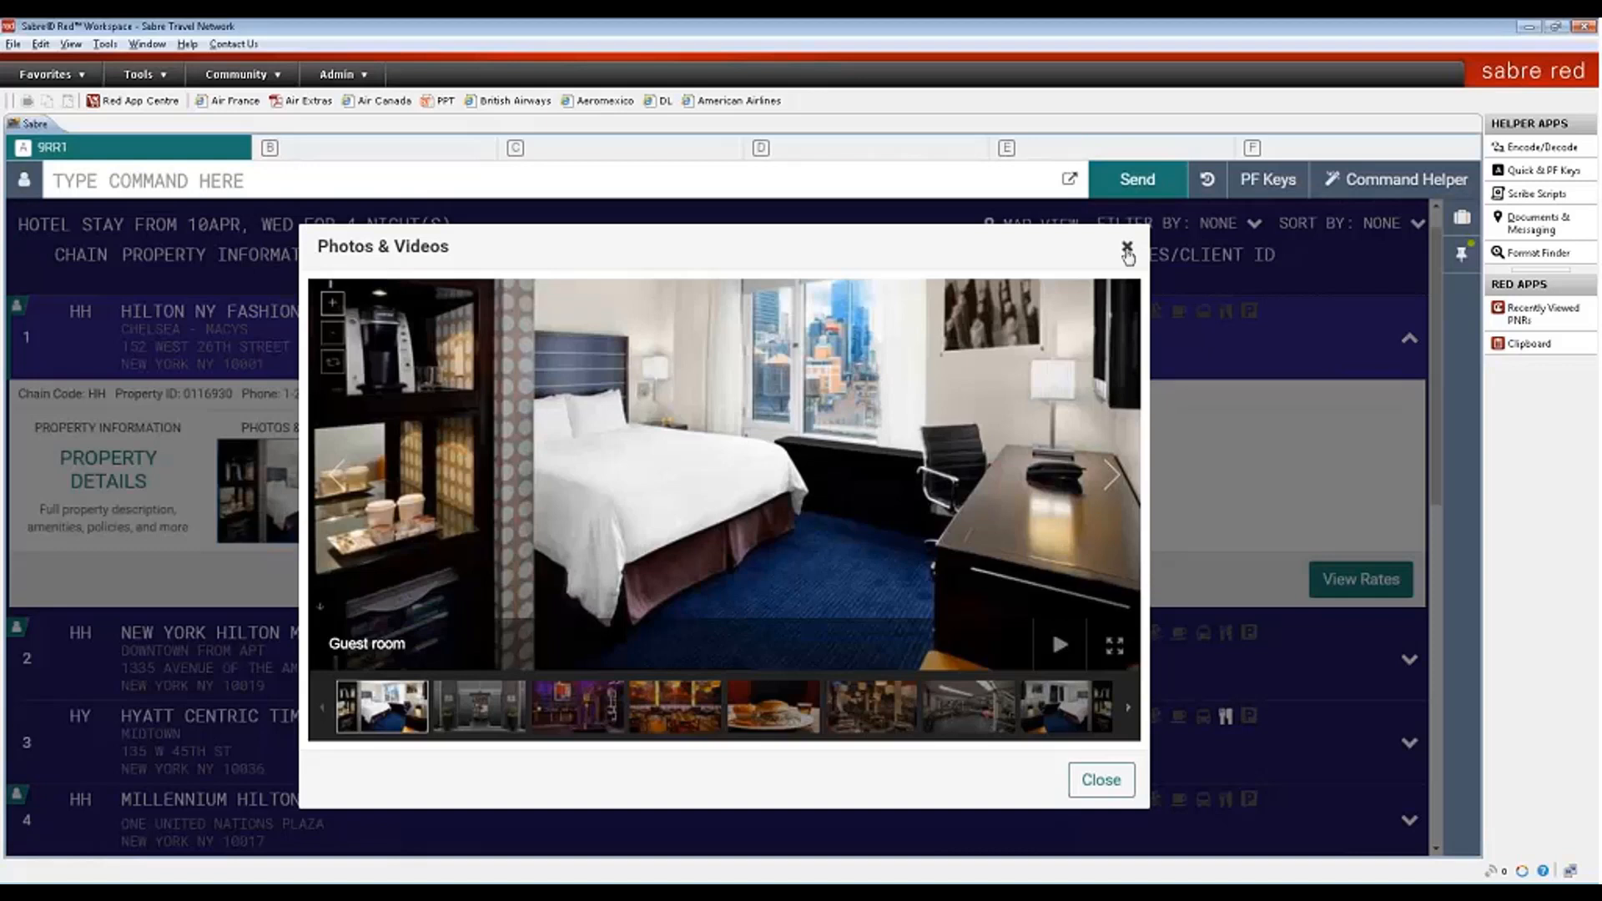
{"action": "left_click", "coordinate": [1126, 247]}
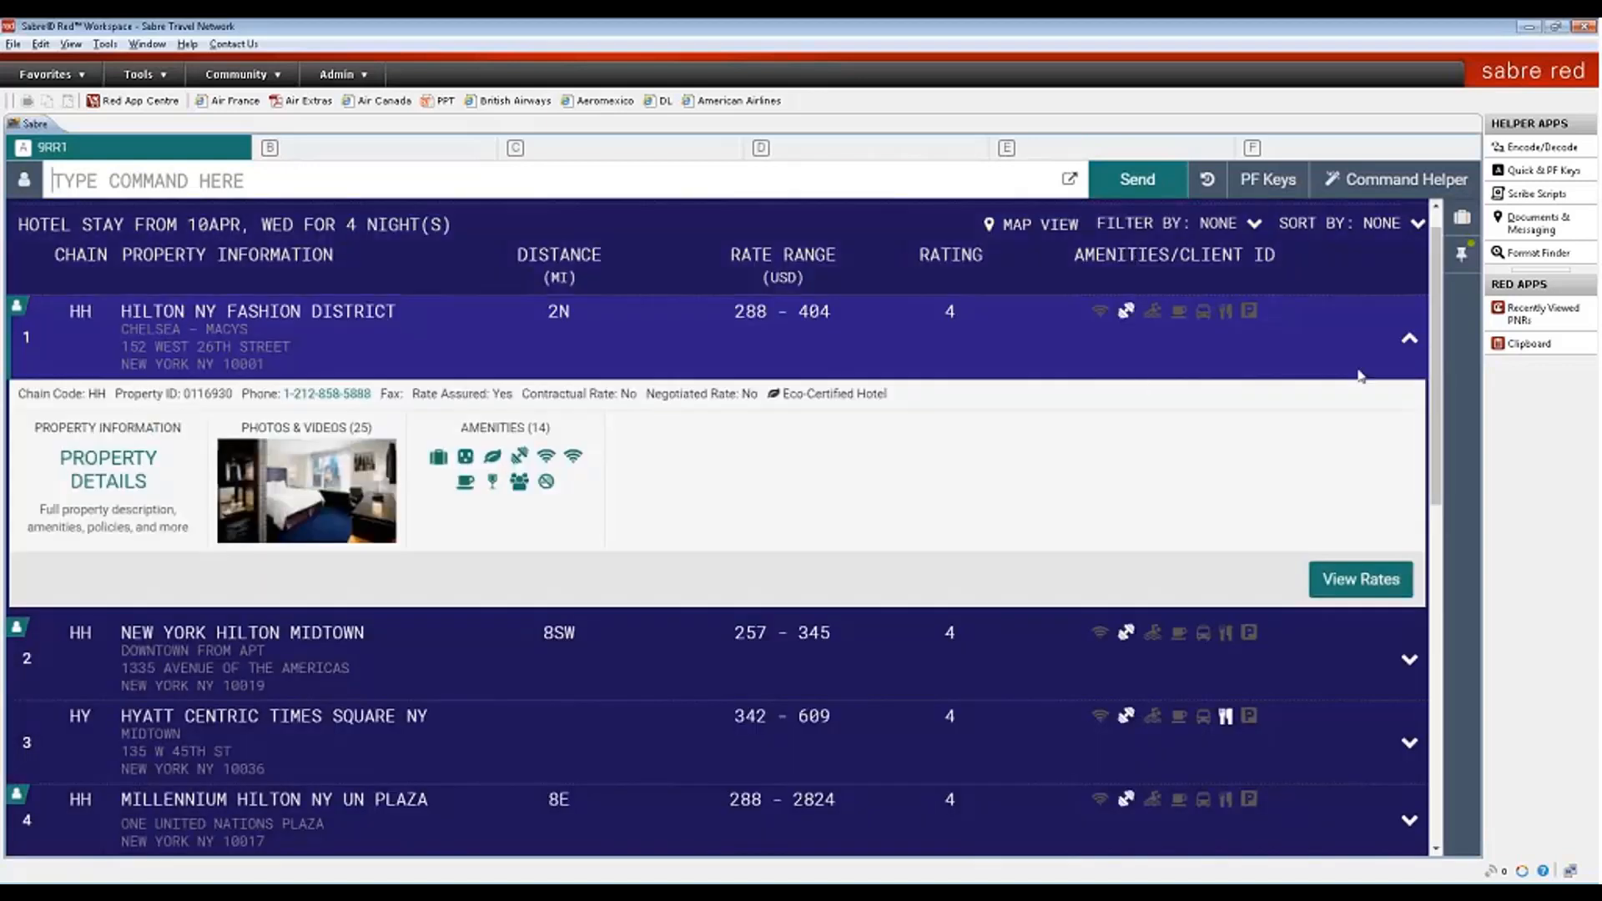
{"action": "left_click", "coordinate": [1411, 341]}
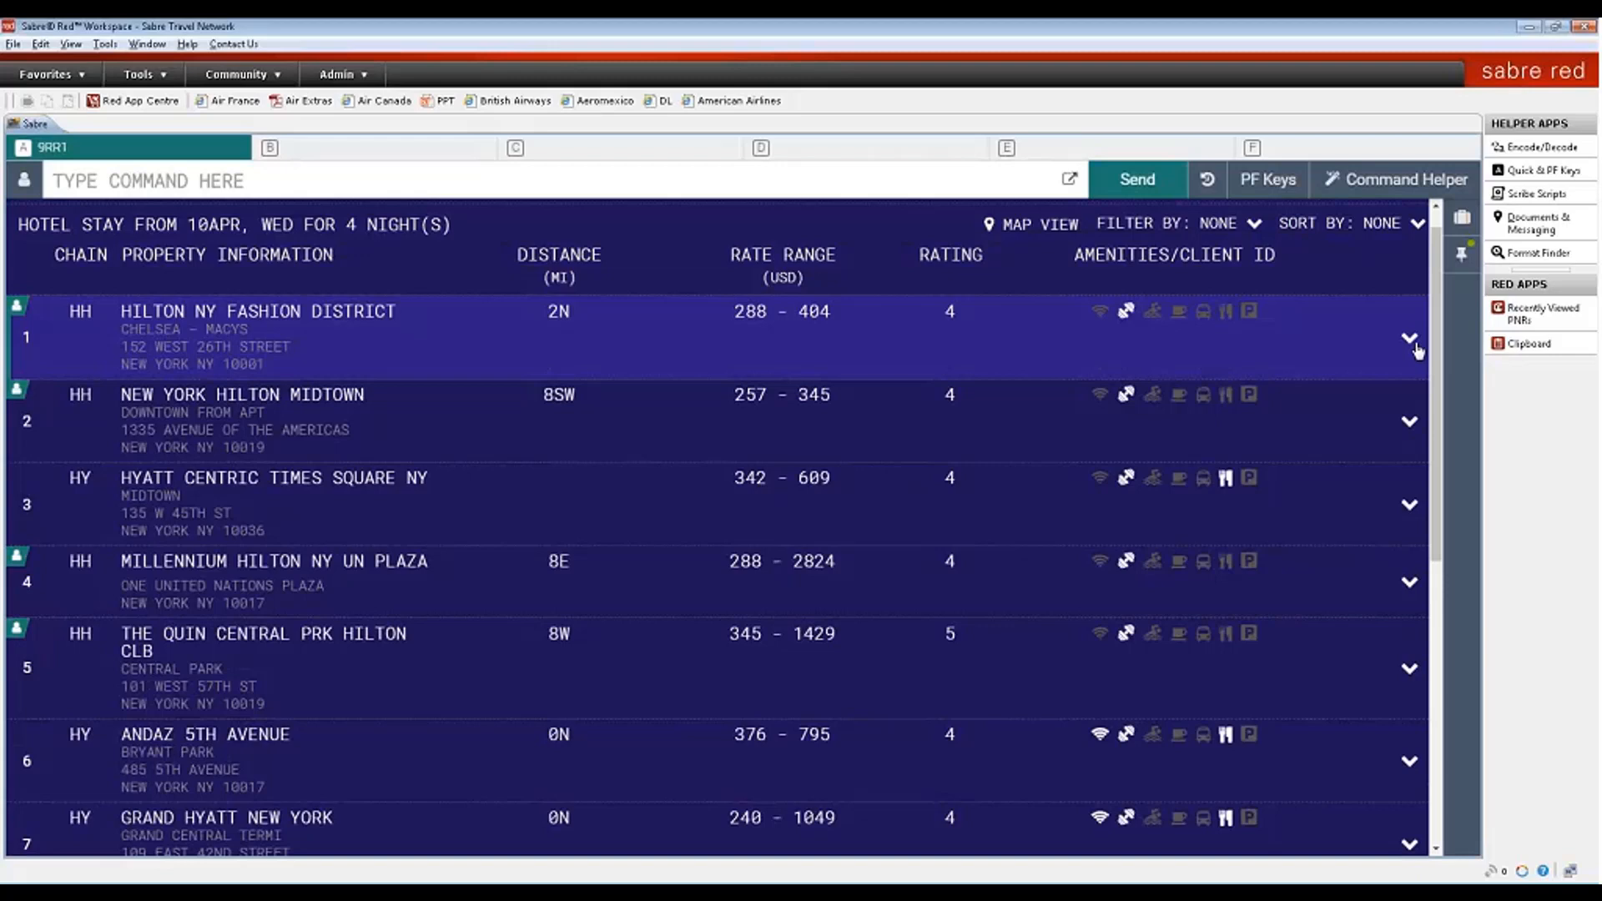
{"action": "left_click", "coordinate": [1044, 227]}
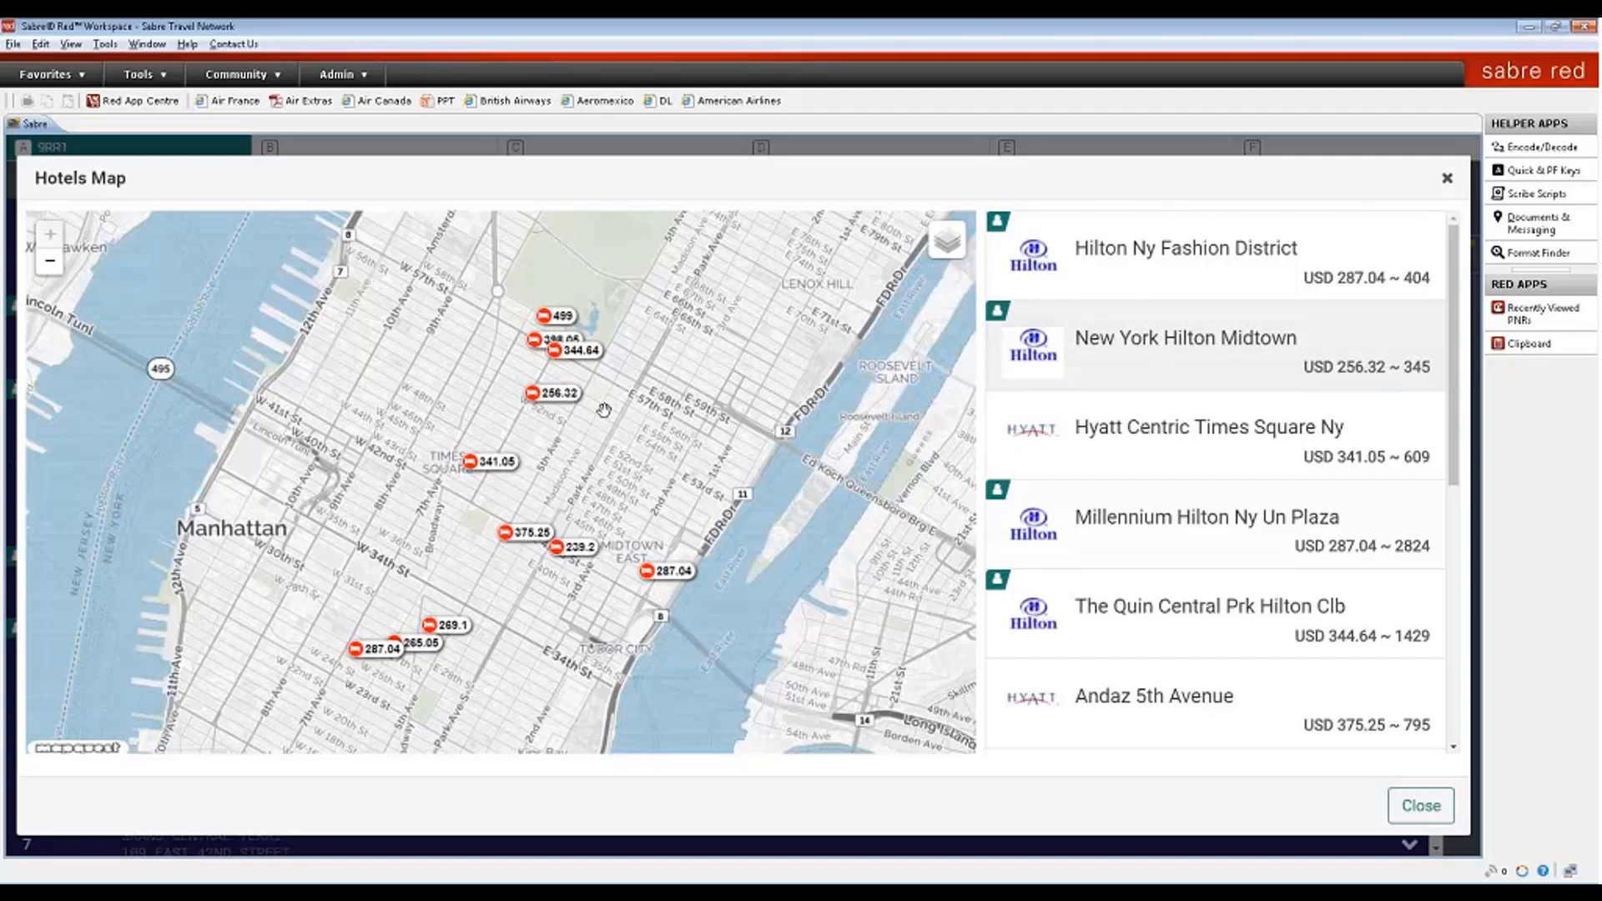
{"action": "left_click", "coordinate": [527, 533]}
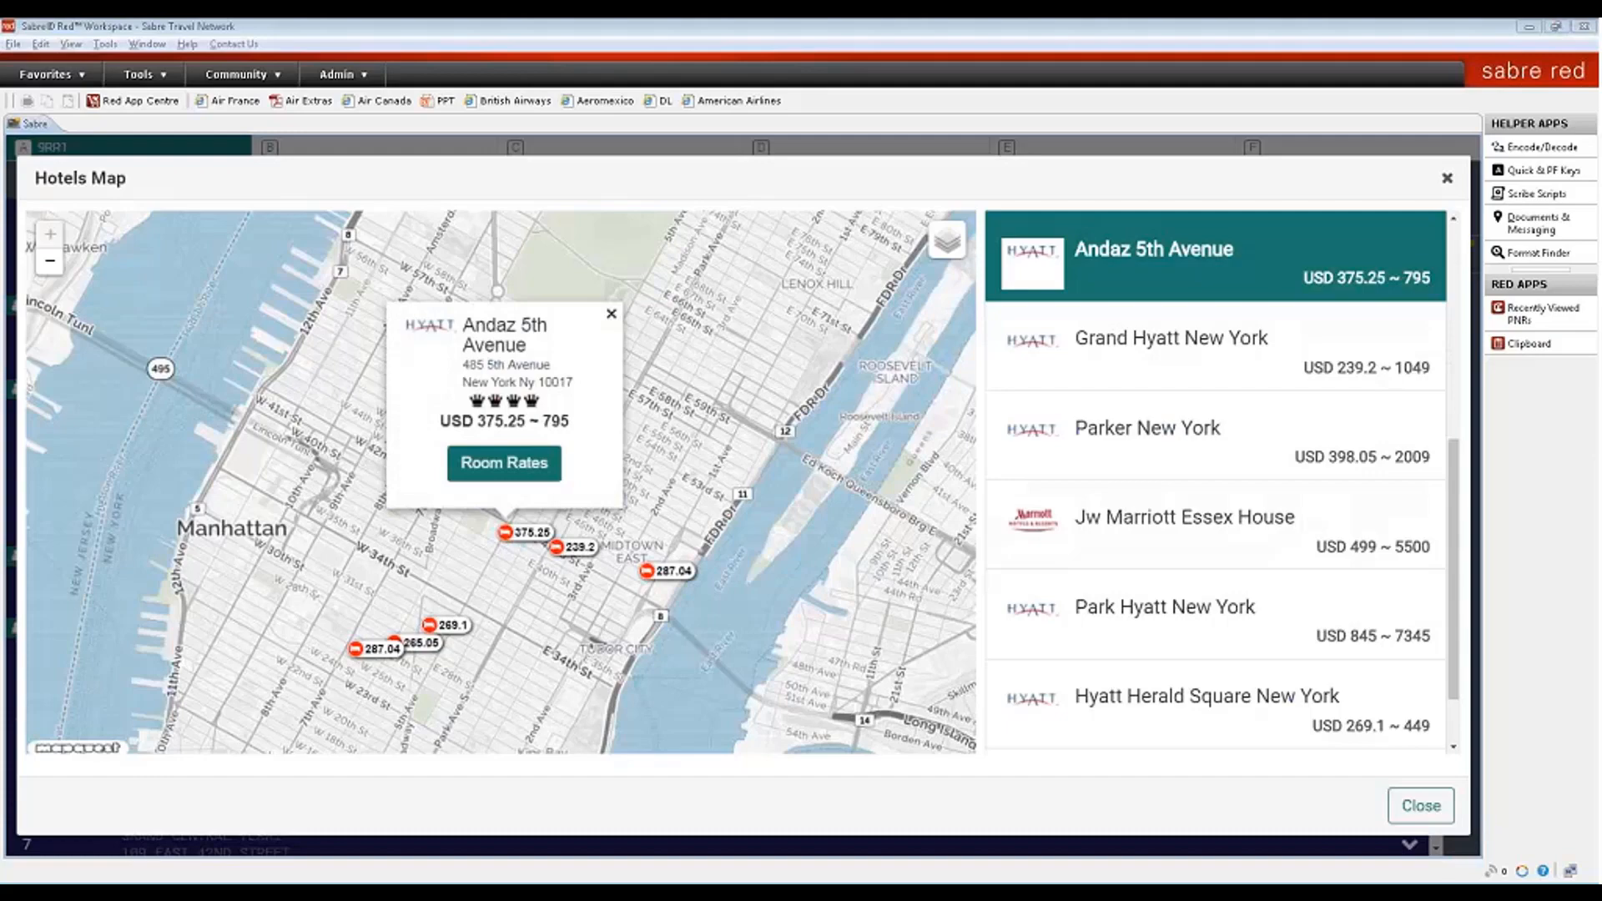
{"action": "left_click", "coordinate": [1448, 180]}
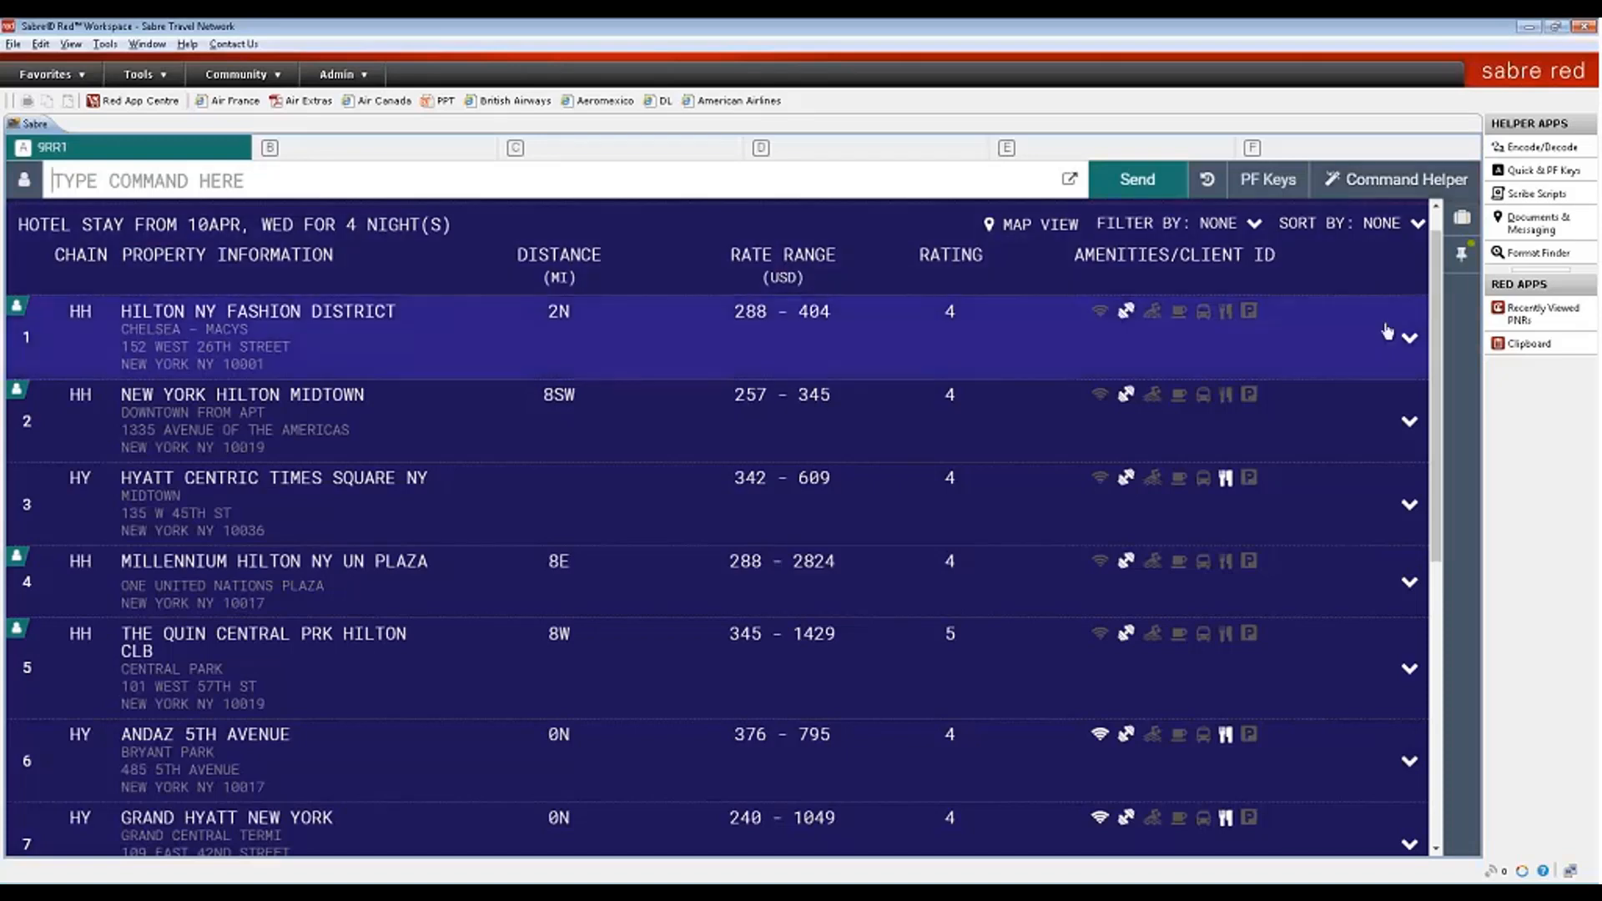
- Choose Hilton NY Fashion District's queen-bed flexible rate (USD 1386.41, 10–14 April) and start the reservation
{"action": "left_click", "coordinate": [1409, 337]}
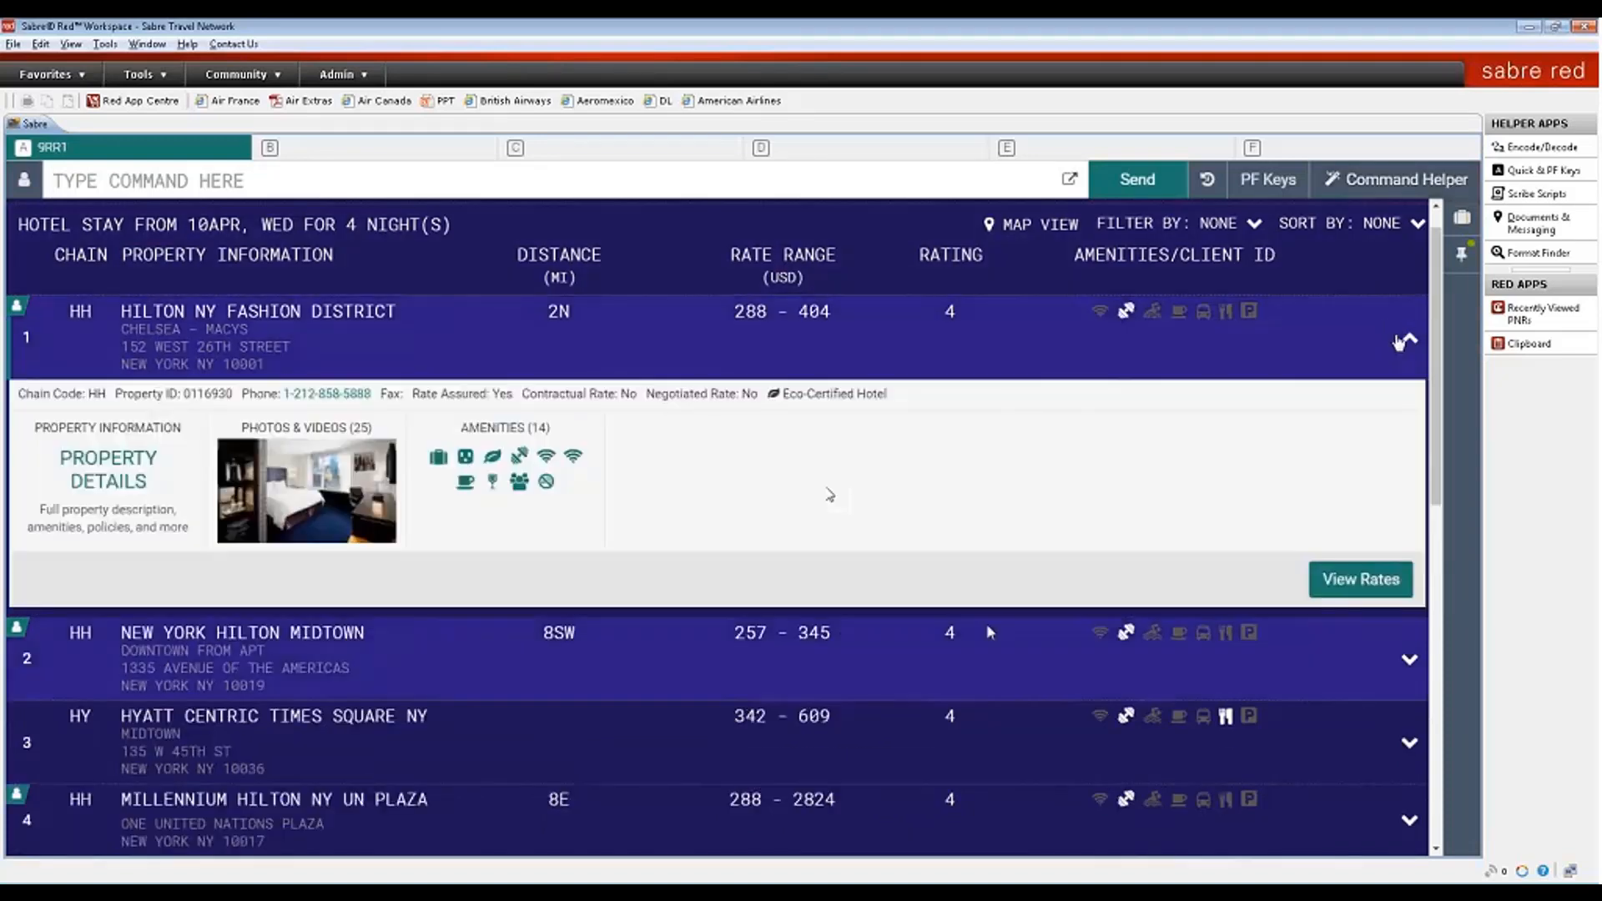
{"action": "left_click", "coordinate": [1323, 587]}
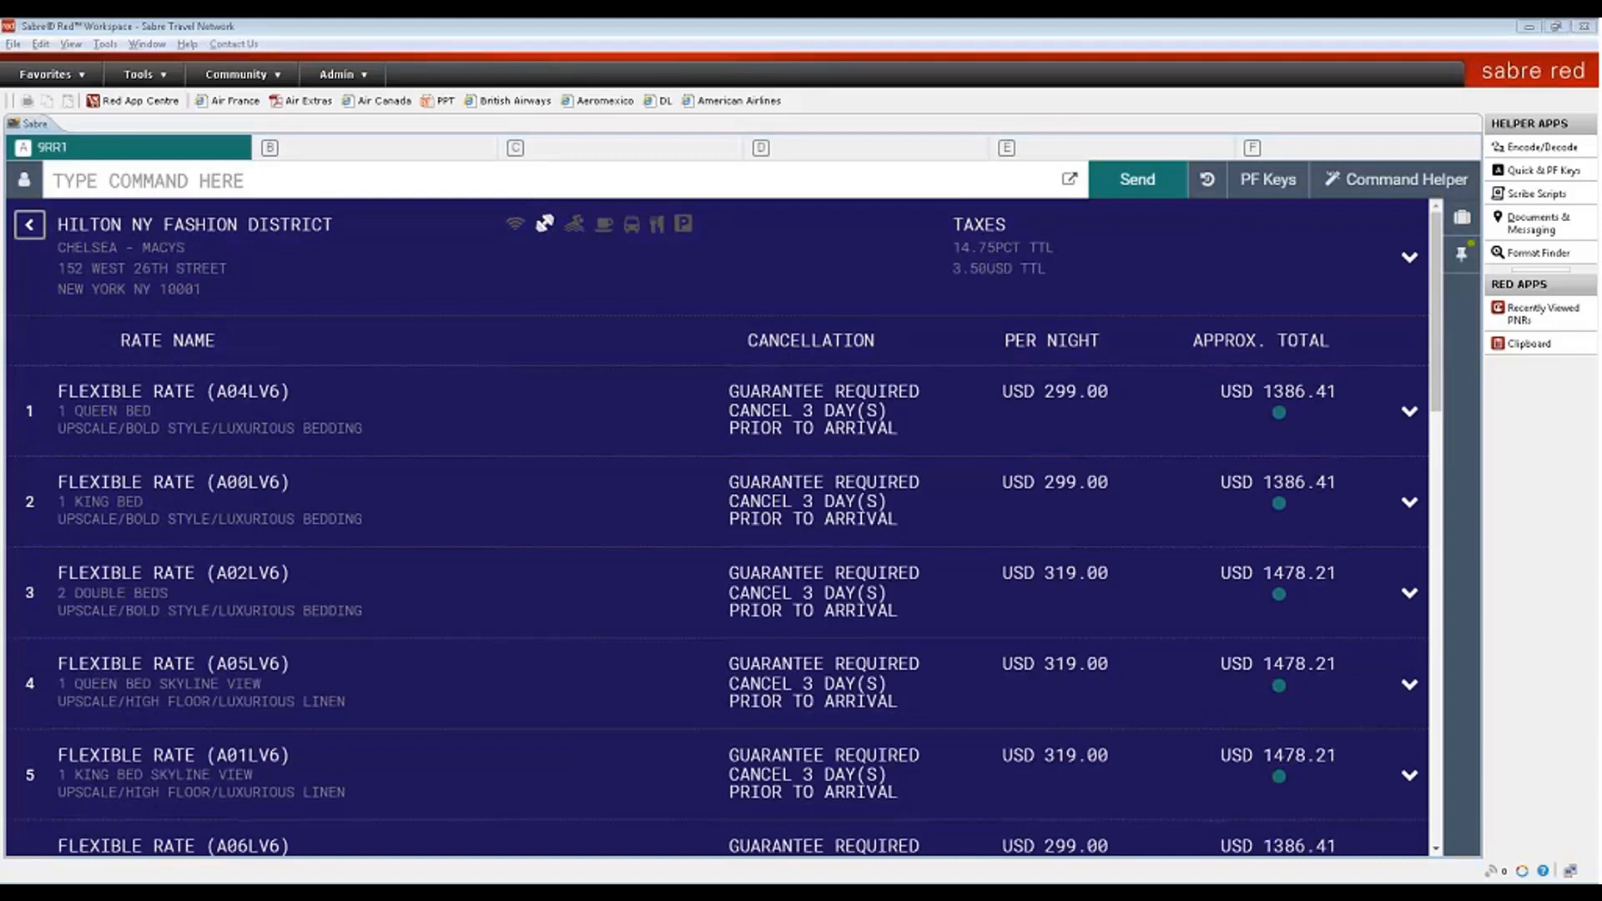
{"action": "left_click", "coordinate": [1412, 429]}
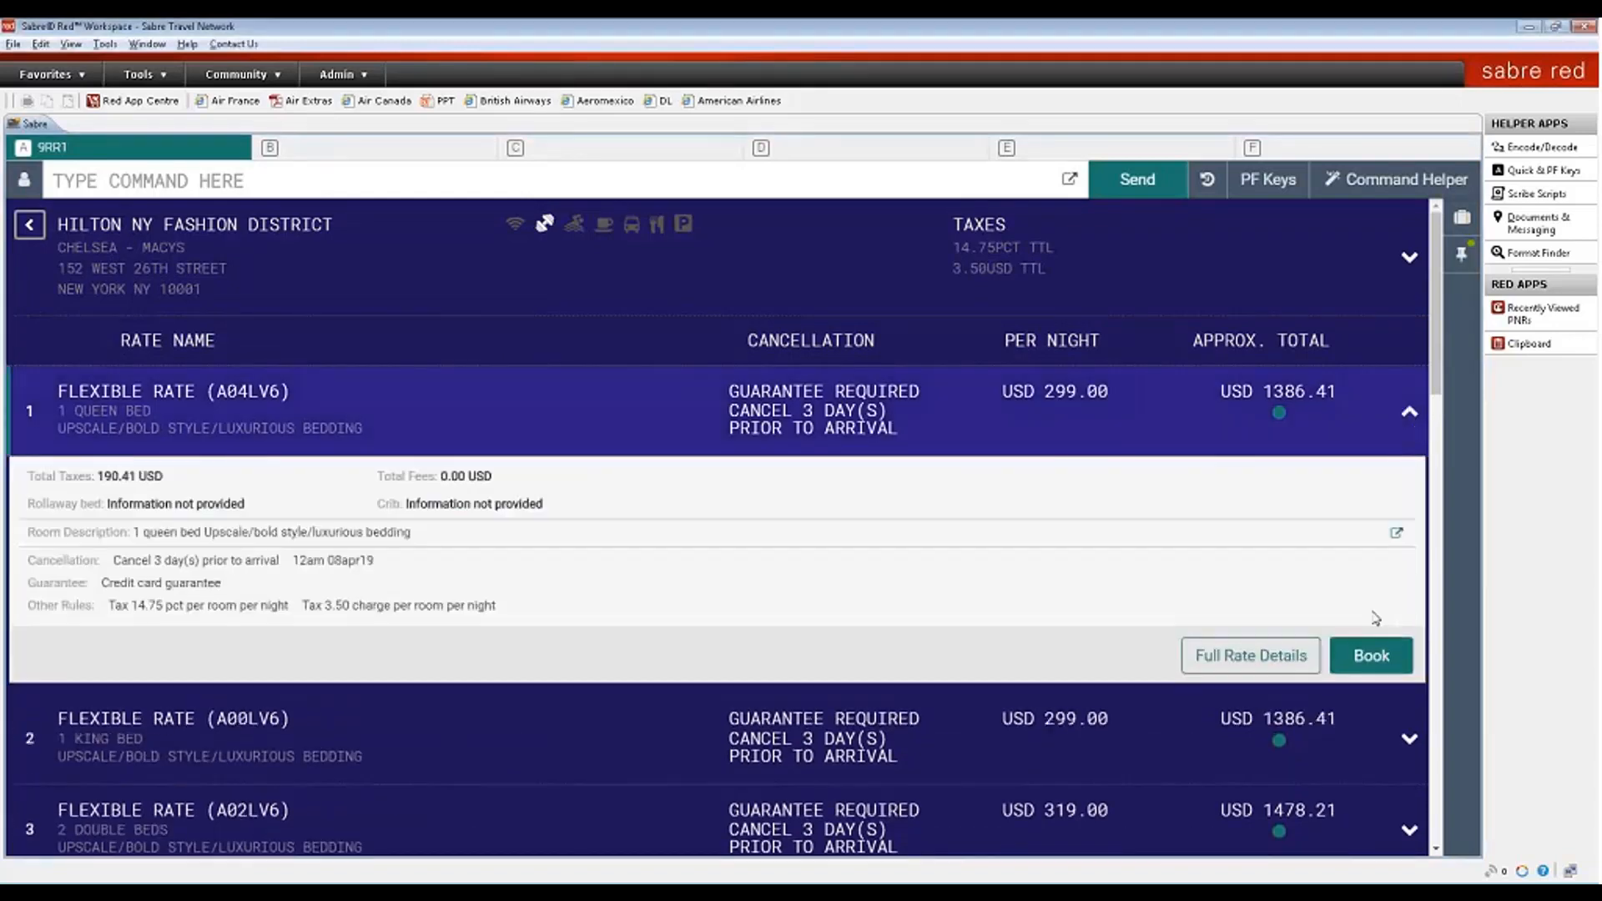
{"action": "left_click", "coordinate": [1373, 658]}
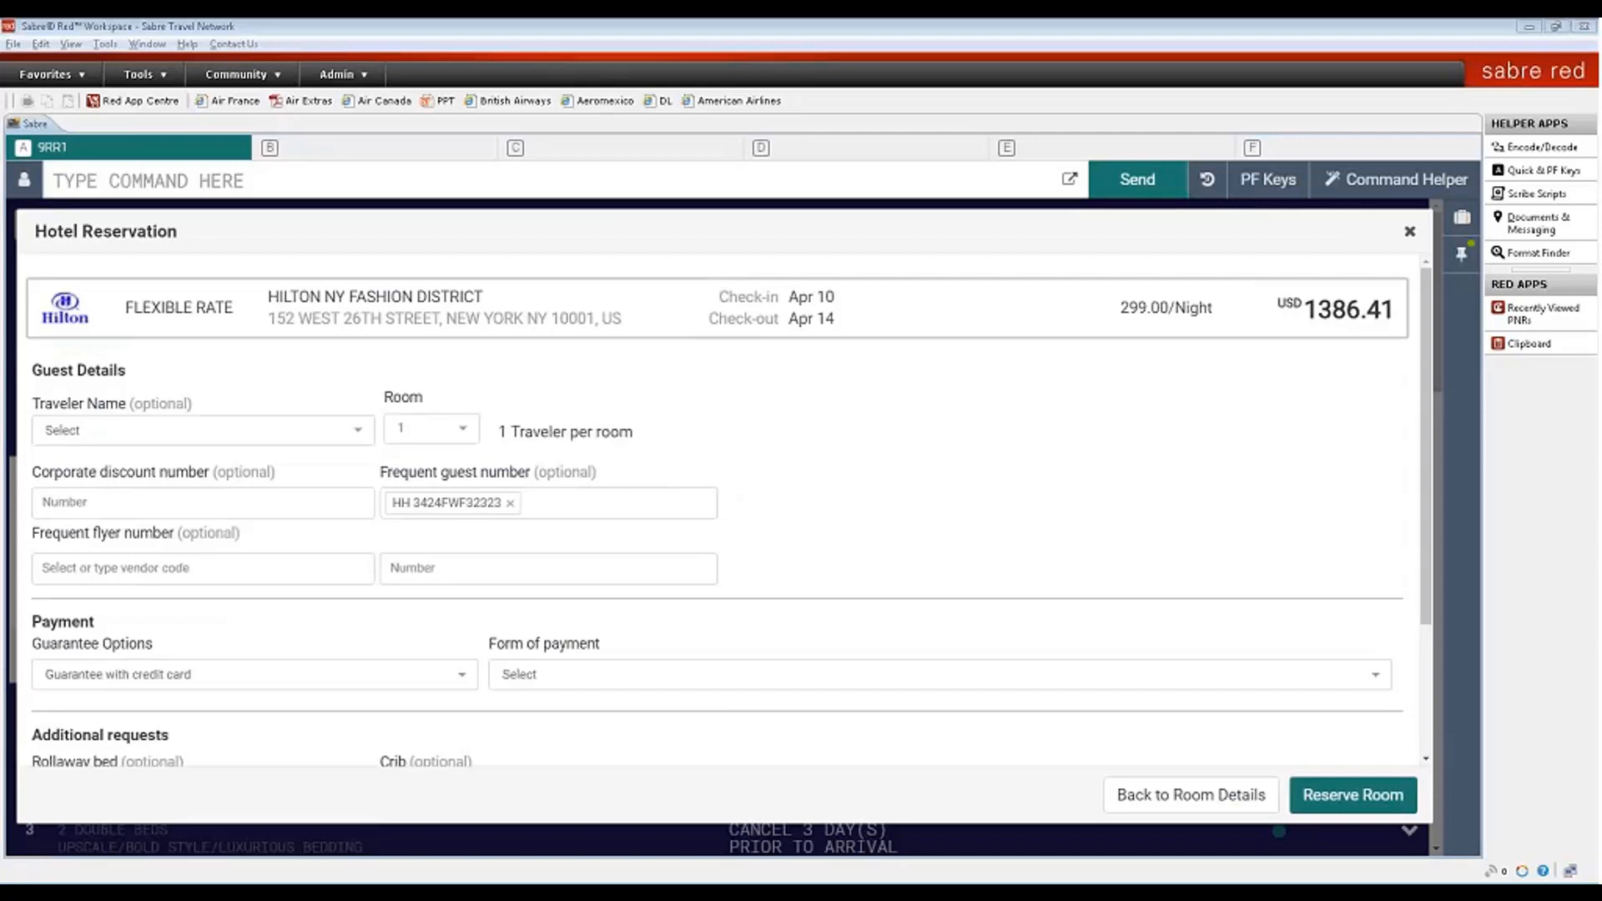
- Guarantee the room with a credit card, paying with the stored Leisure Hotel card
{"action": "left_click", "coordinate": [358, 678]}
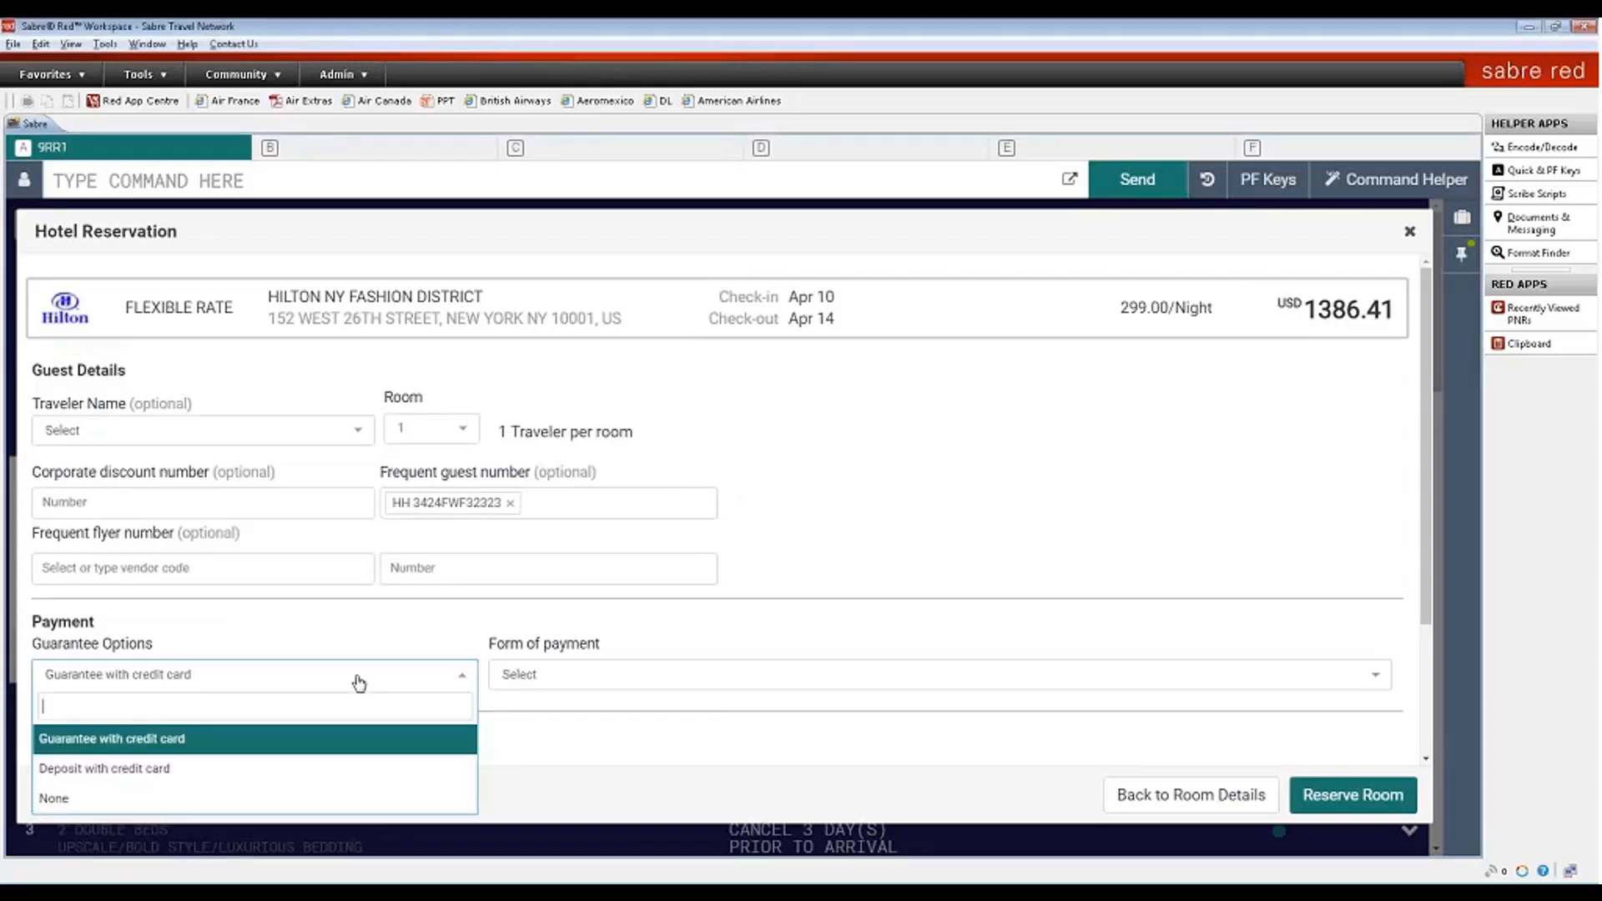
{"action": "left_click", "coordinate": [314, 739]}
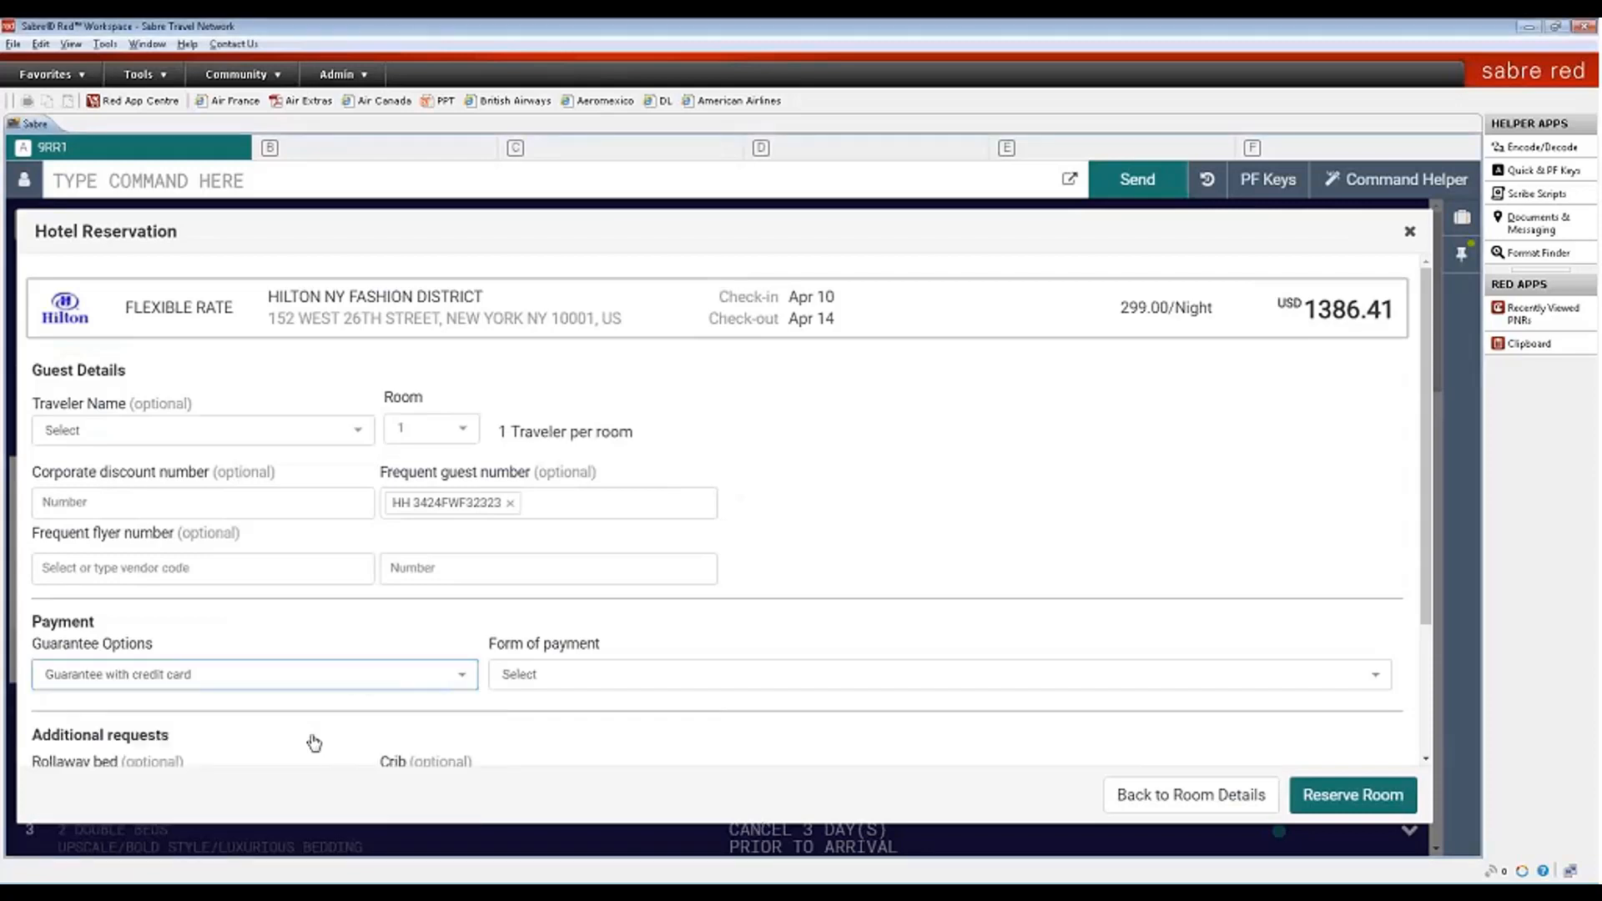
{"action": "left_click", "coordinate": [566, 678]}
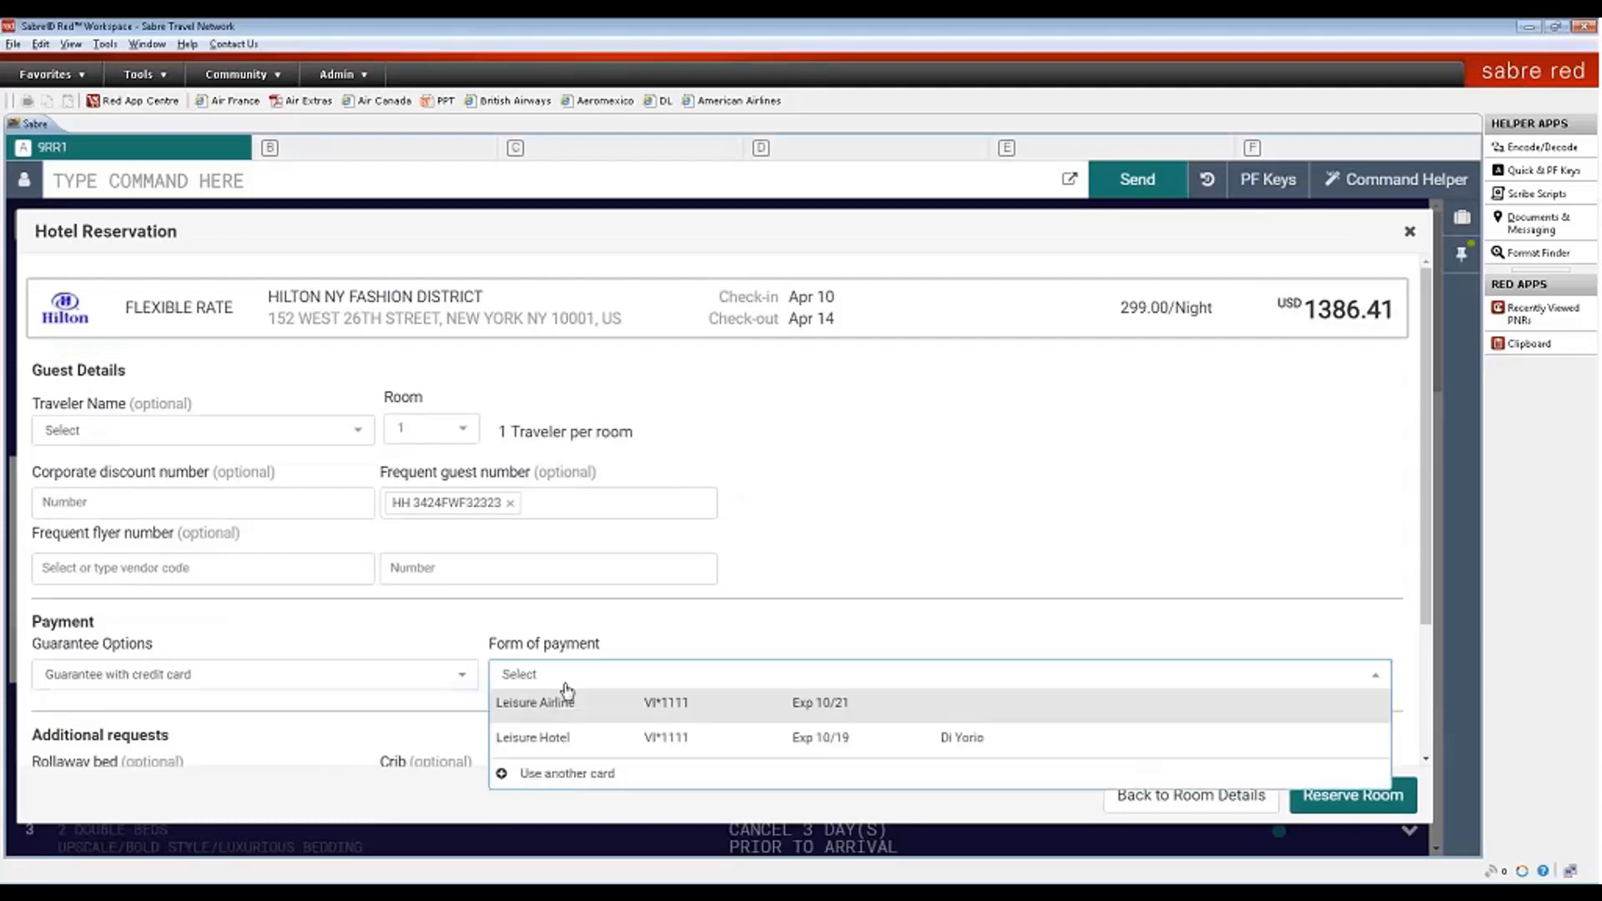
{"action": "left_click", "coordinate": [535, 739]}
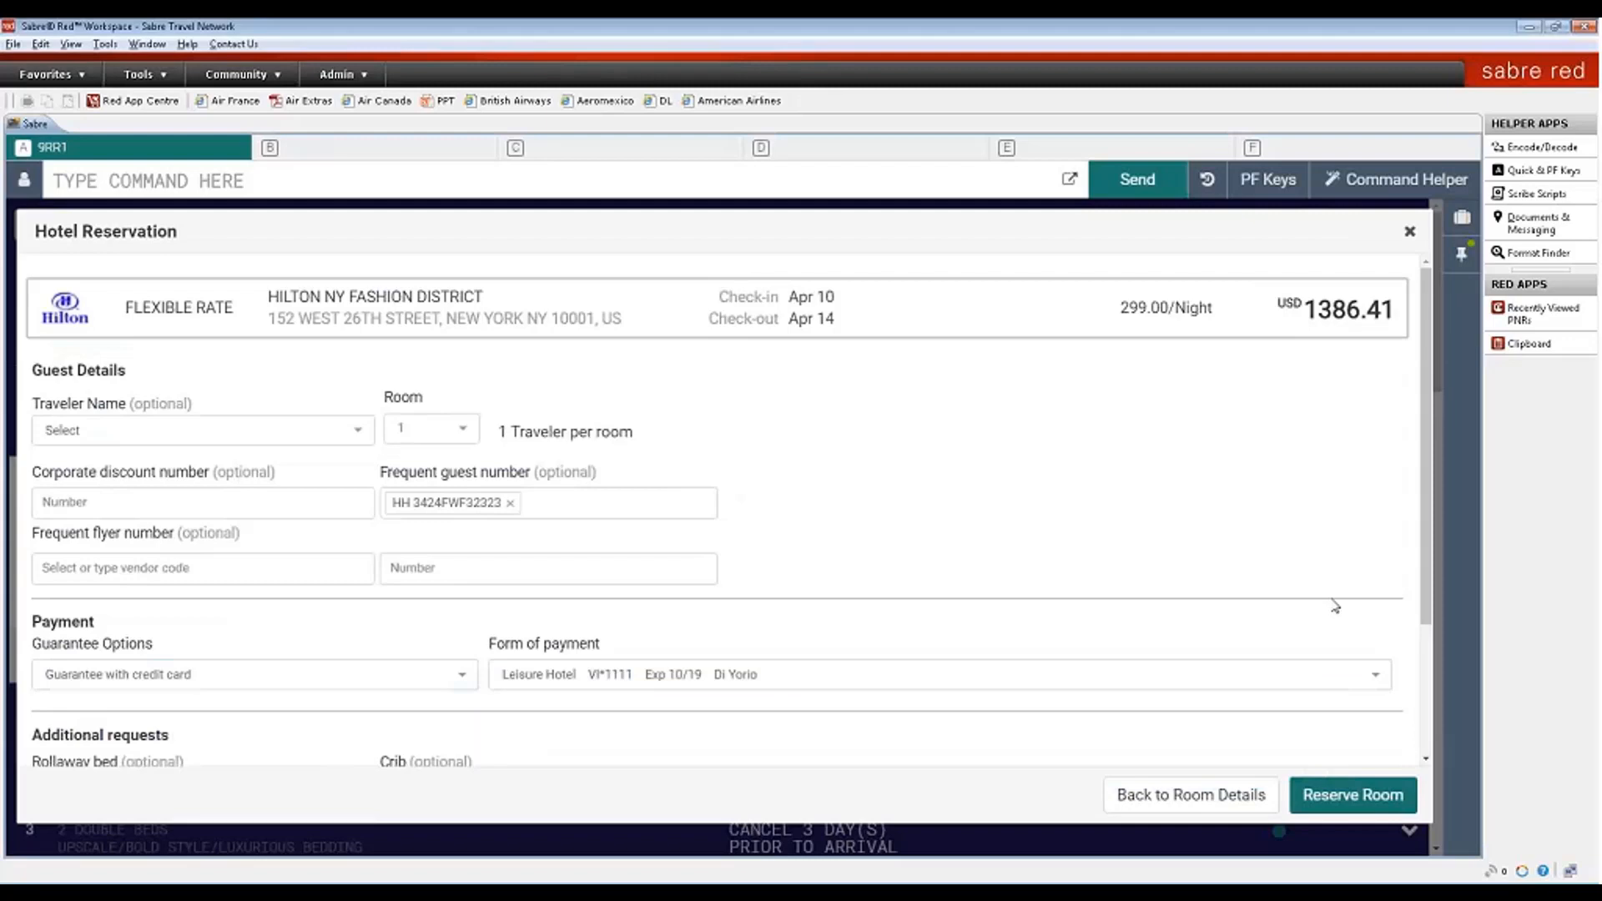
- Add 'test booking' as supplemental information and reserve the room
{"action": "left_click_drag", "start_coordinate": [1423, 598], "coordinate": [1427, 734]}
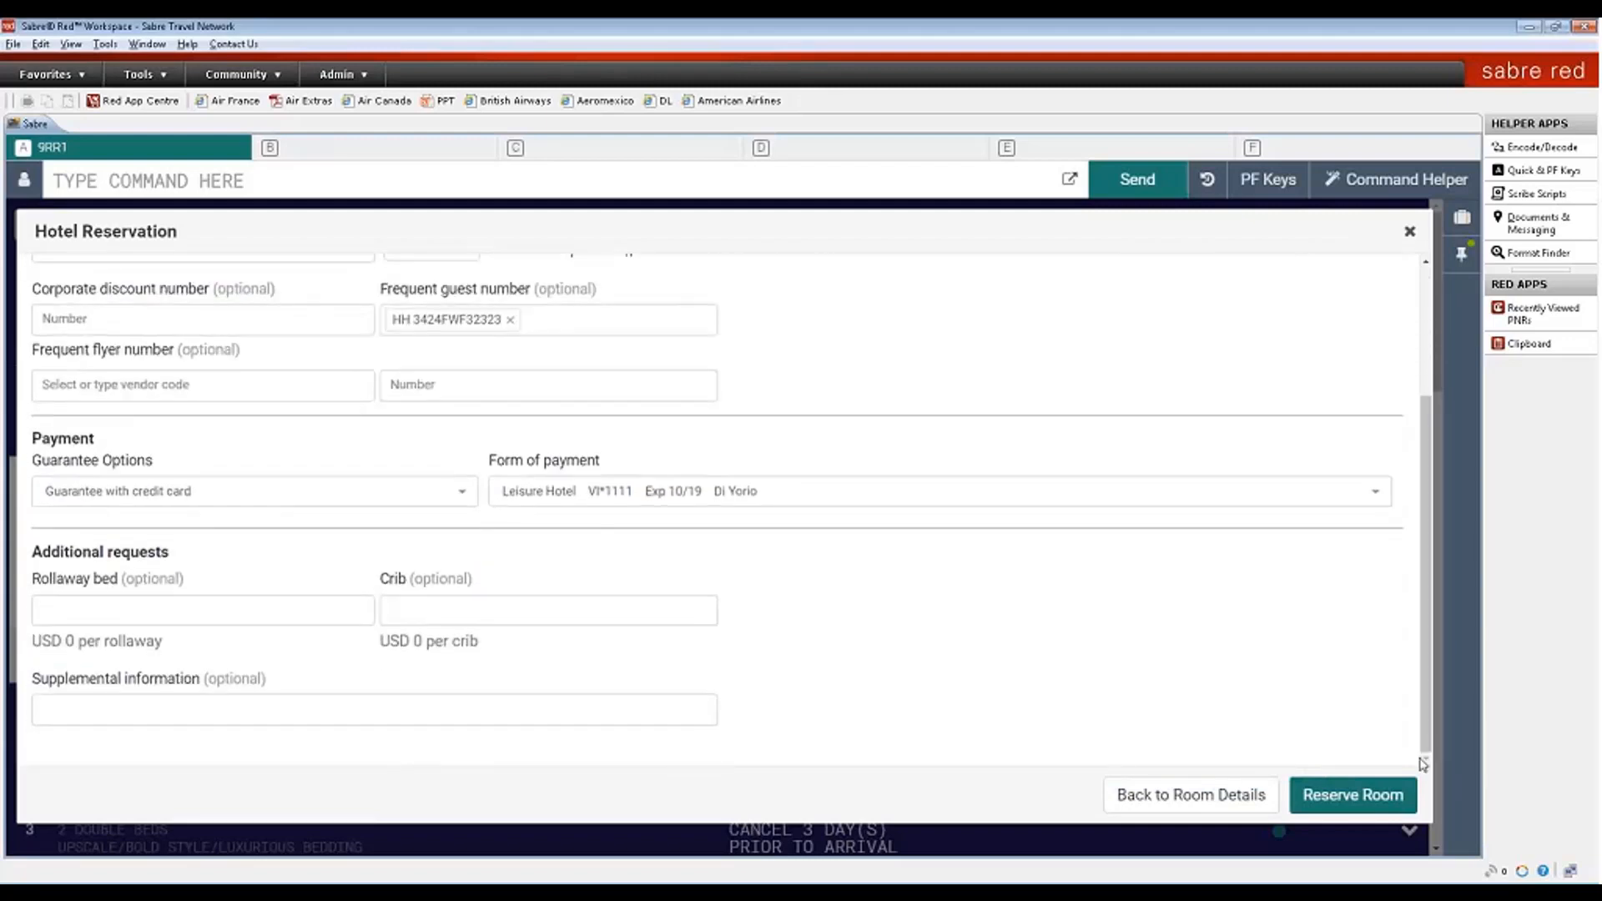
{"action": "left_click", "coordinate": [438, 703]}
{"action": "type", "text": "test"}
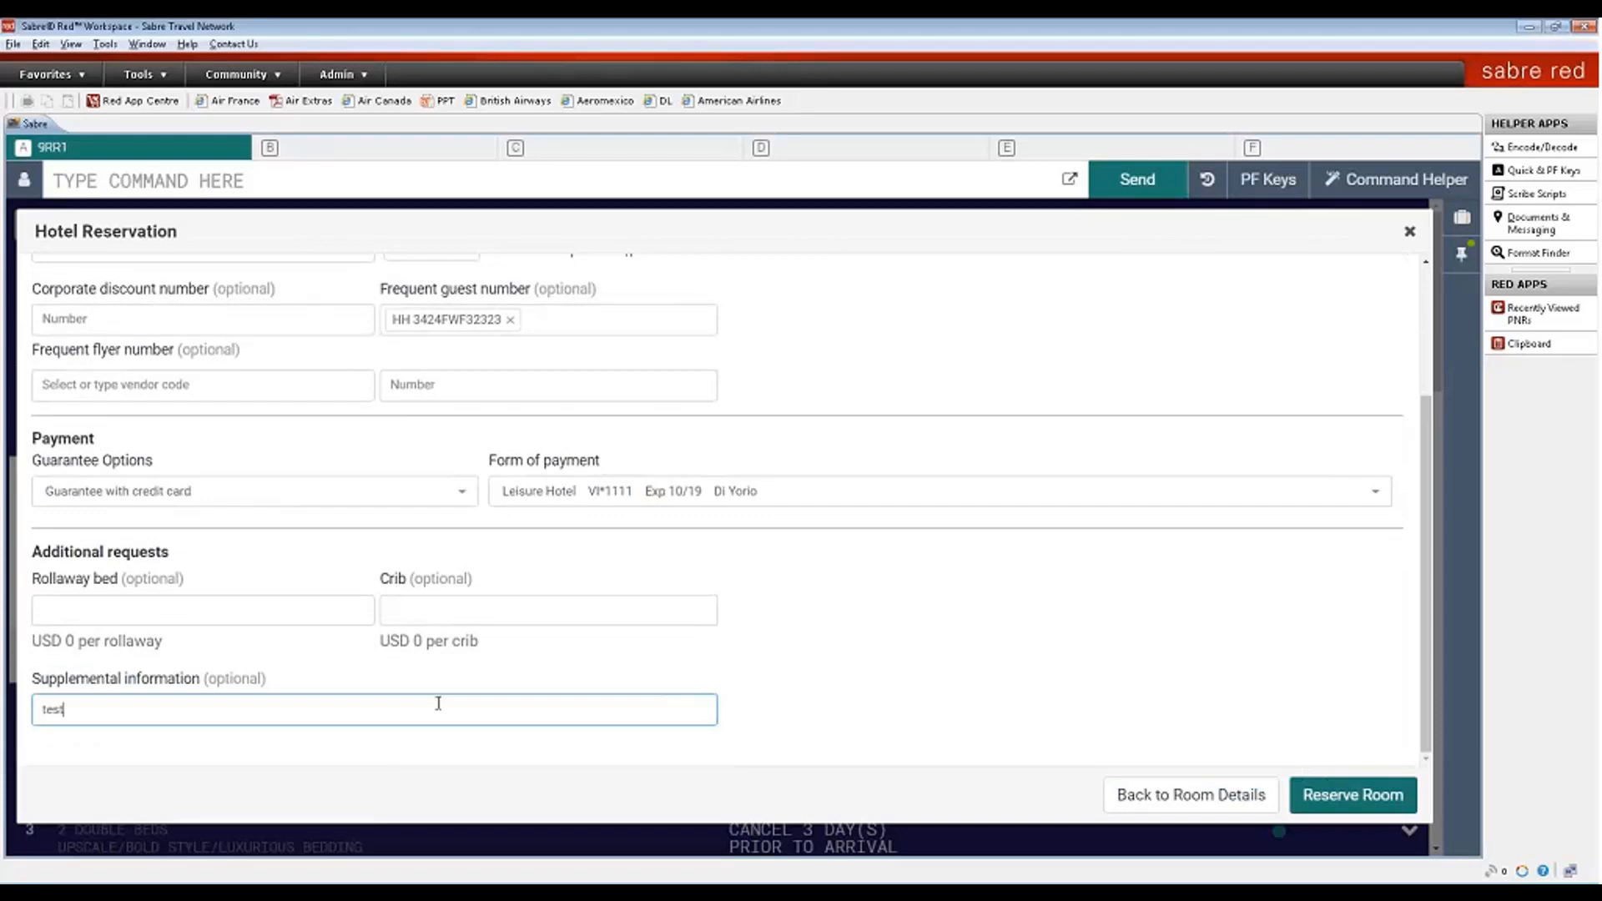
{"action": "type", "text": " booking"}
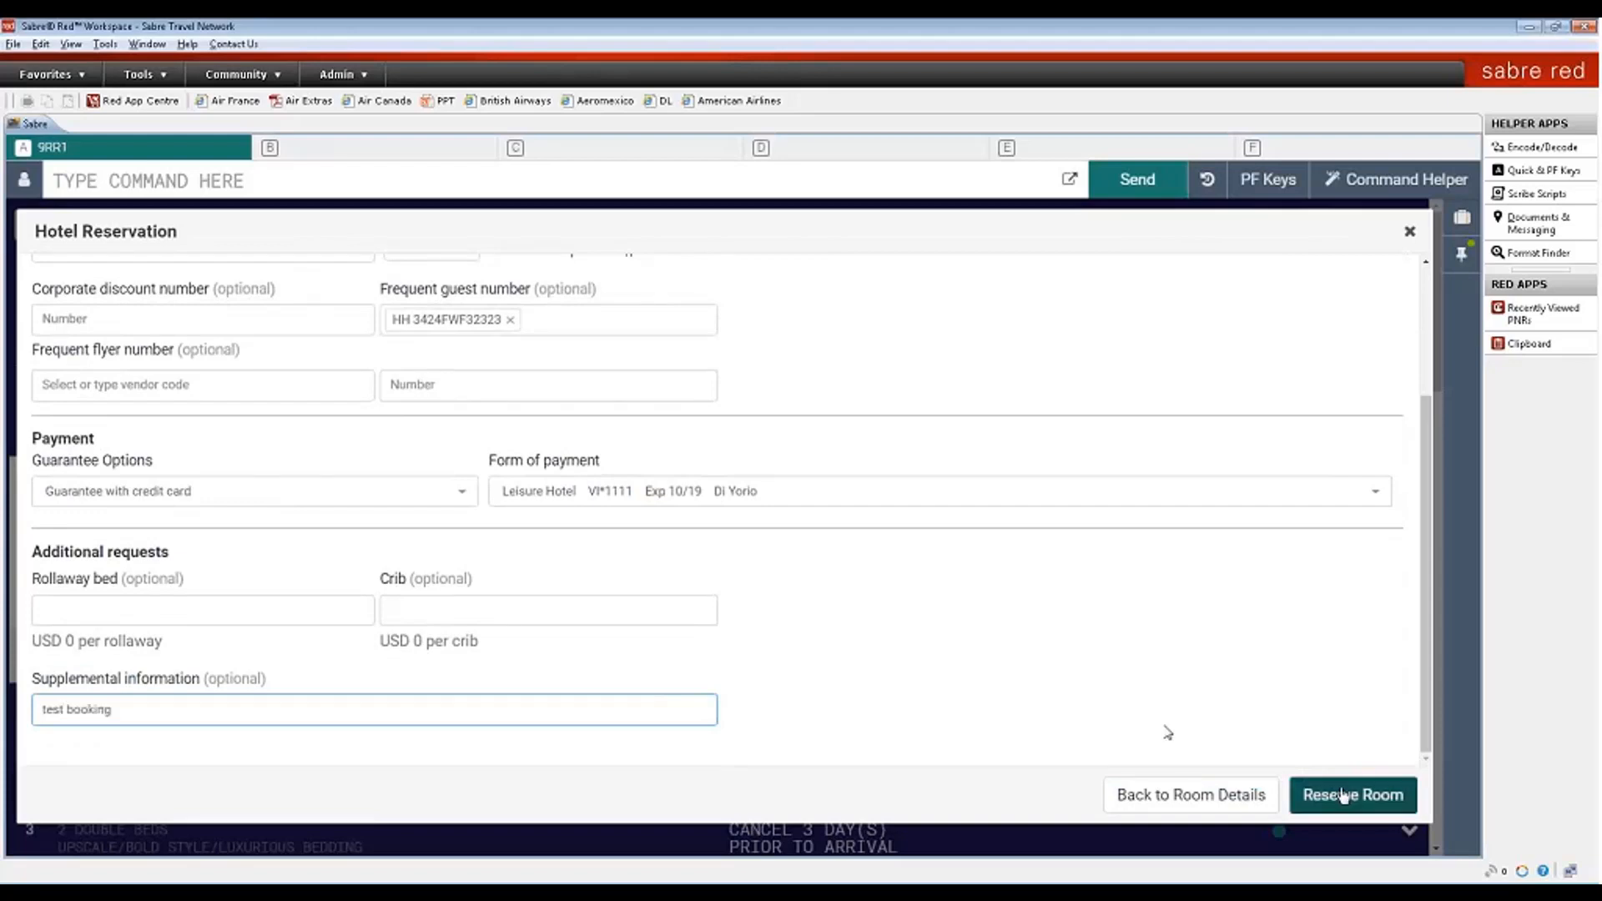
{"action": "left_click", "coordinate": [1344, 797]}
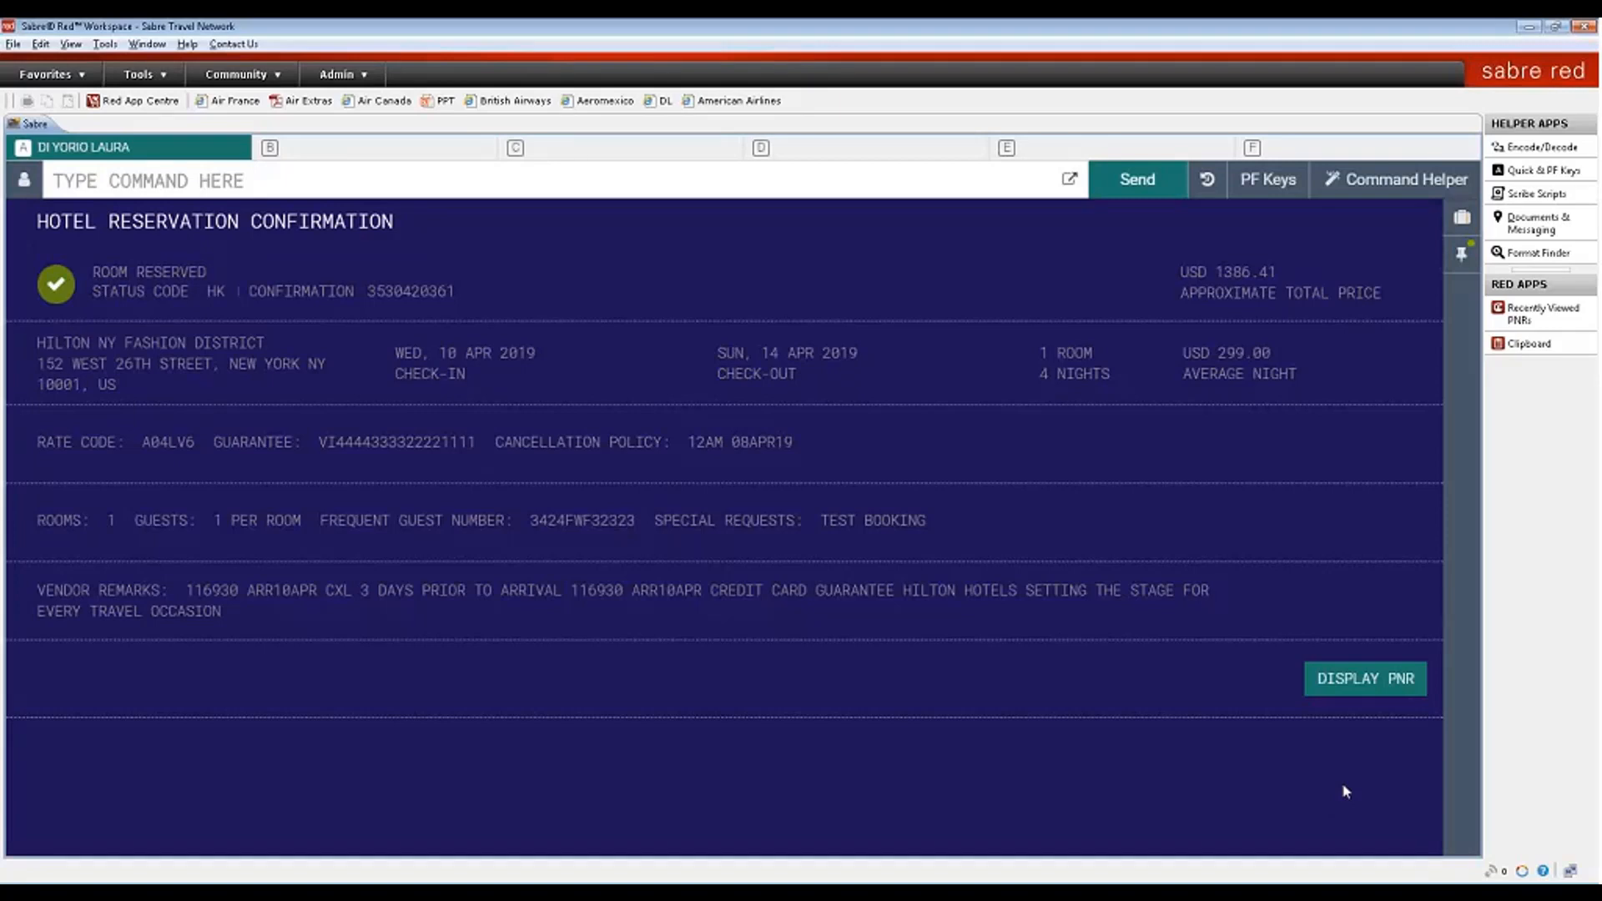
- Review the confirmation: one room, four nights 10–14 April, USD 299.00 average nightly, TEST BOOKING
{"action": "left_click_drag", "start_coordinate": [35, 342], "coordinate": [1340, 379]}
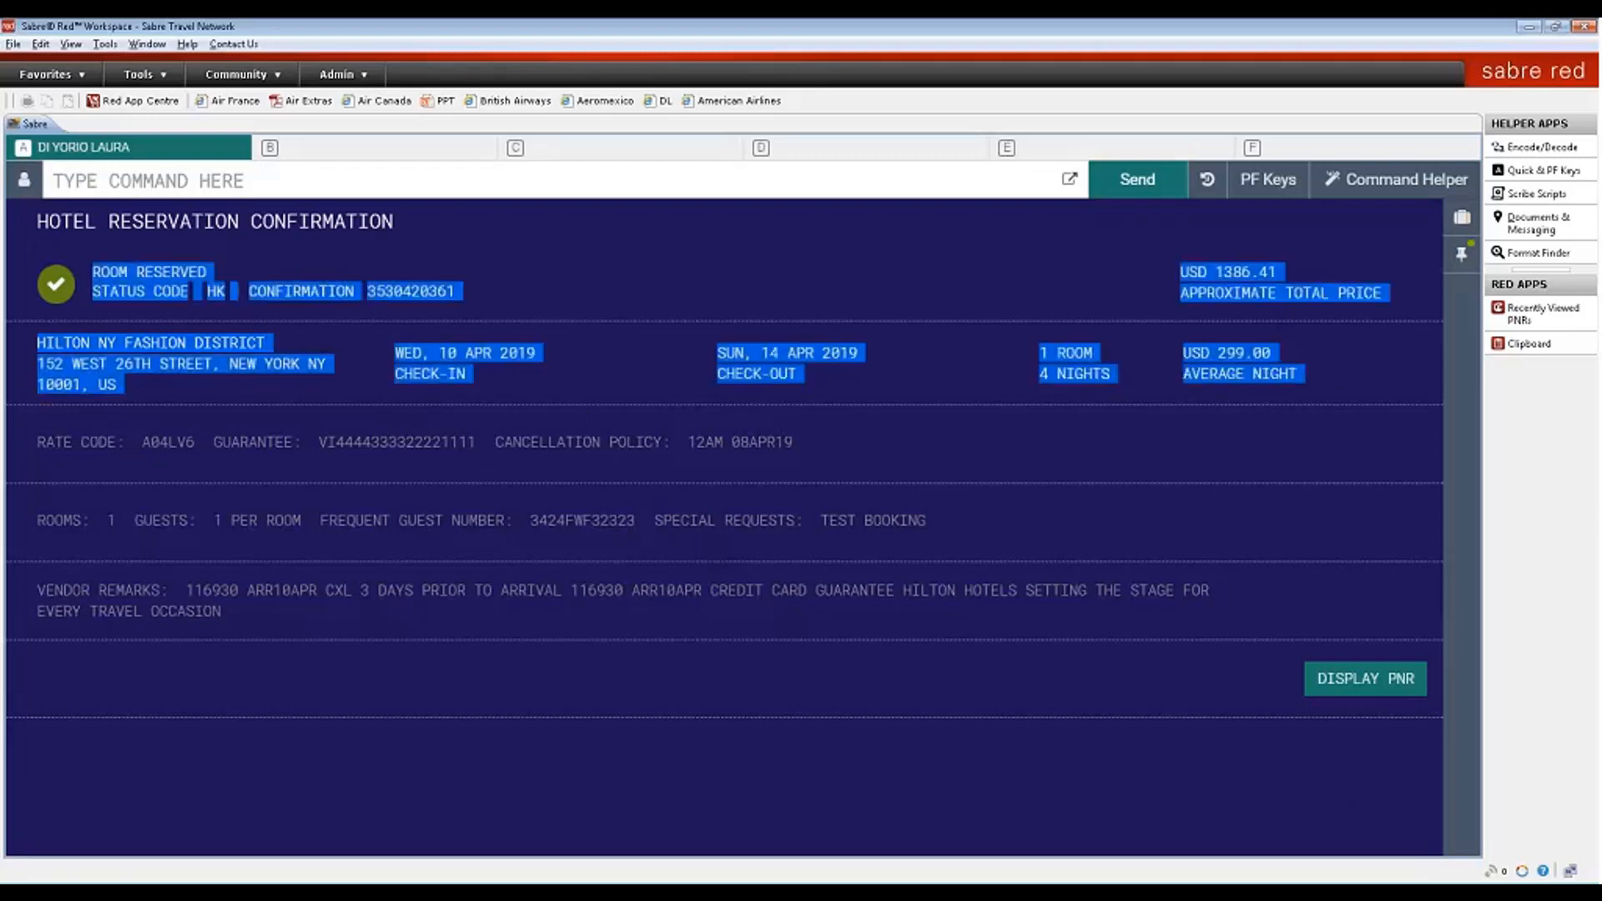
{"action": "left_click_drag", "start_coordinate": [1353, 451], "coordinate": [1352, 550]}
{"action": "left_click", "coordinate": [1353, 555]}
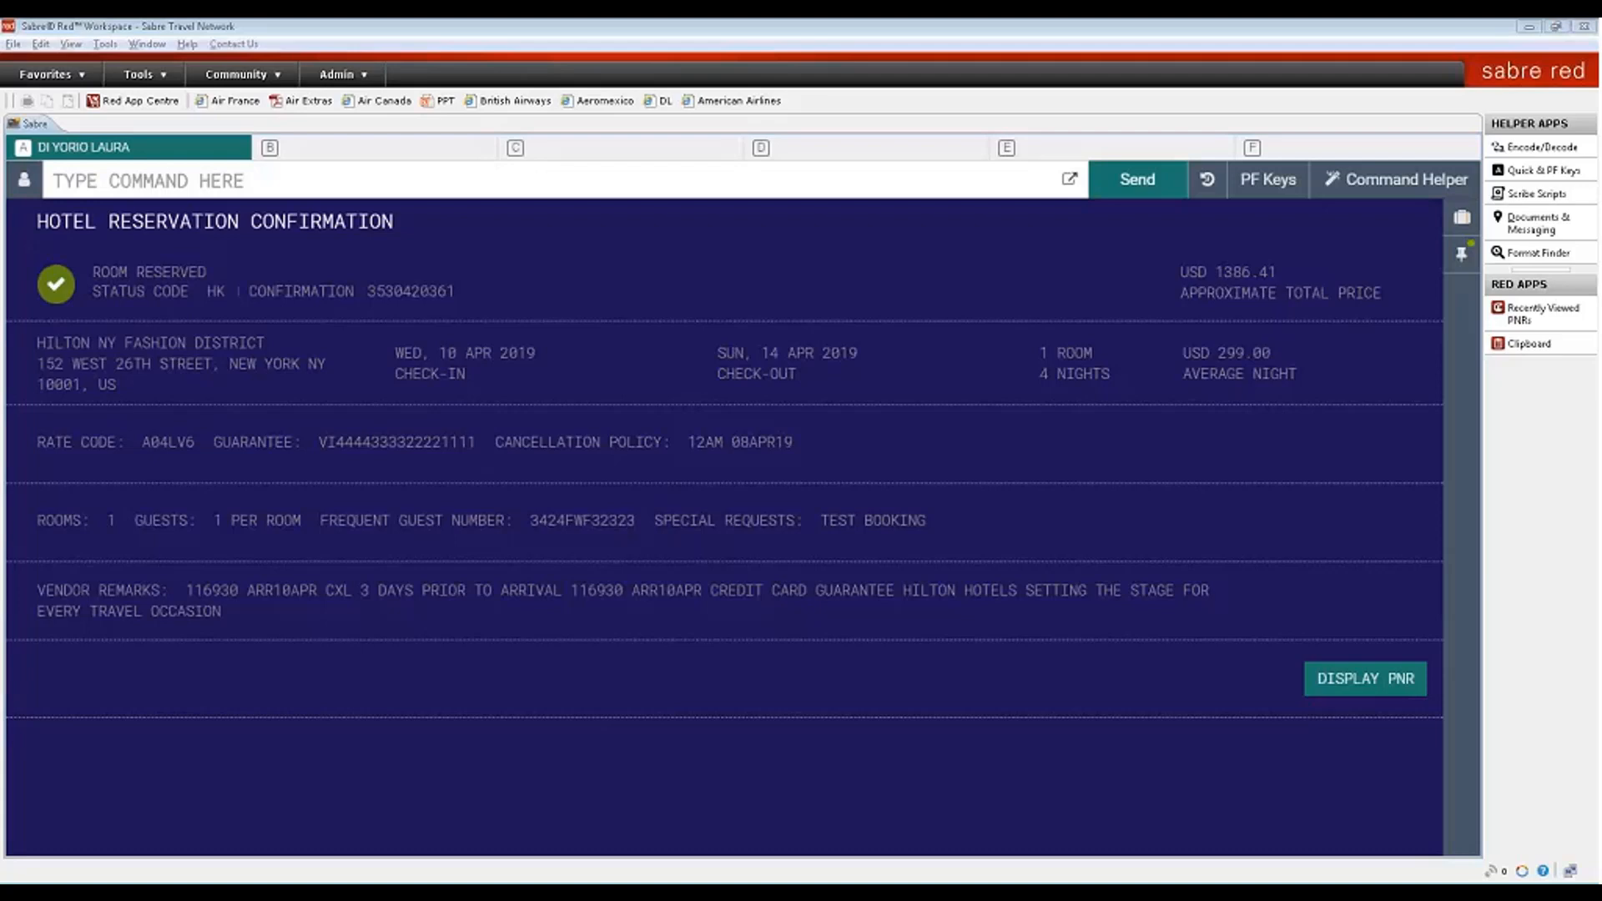
- Enter DIX to end and redisplay the booking record
{"action": "left_click", "coordinate": [935, 181]}
{"action": "type", "text": "DIX"}
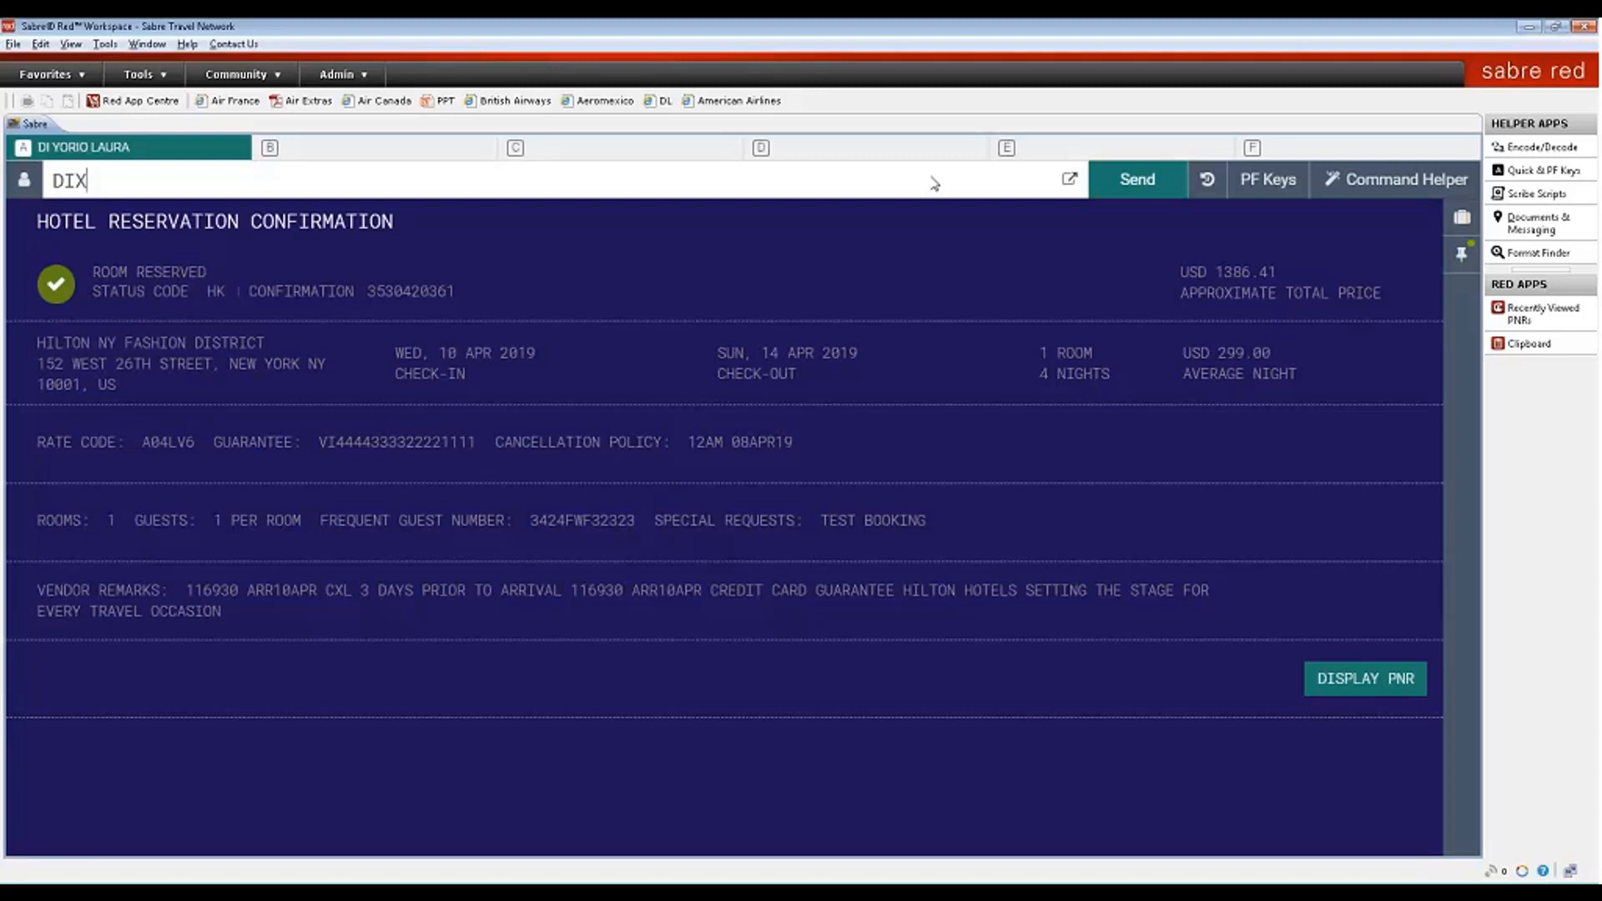
{"action": "key", "text": "Return"}
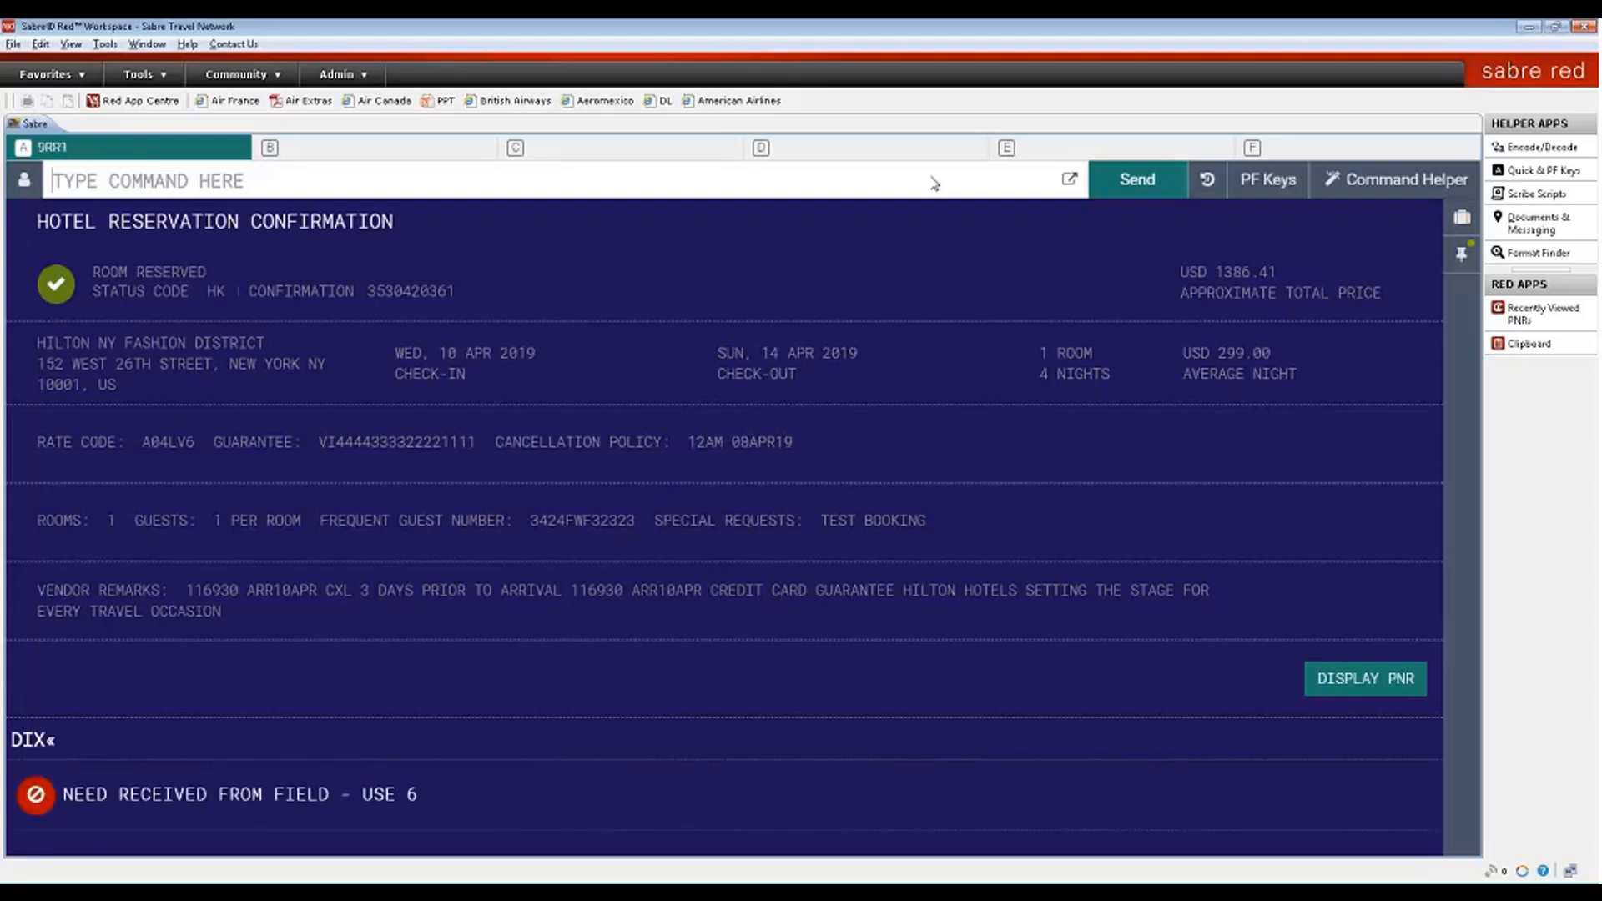
- Record the traveller's name as received-from and set ticketing time limit 7TAW14FEB/
{"action": "type", "text": "6LAURA"}
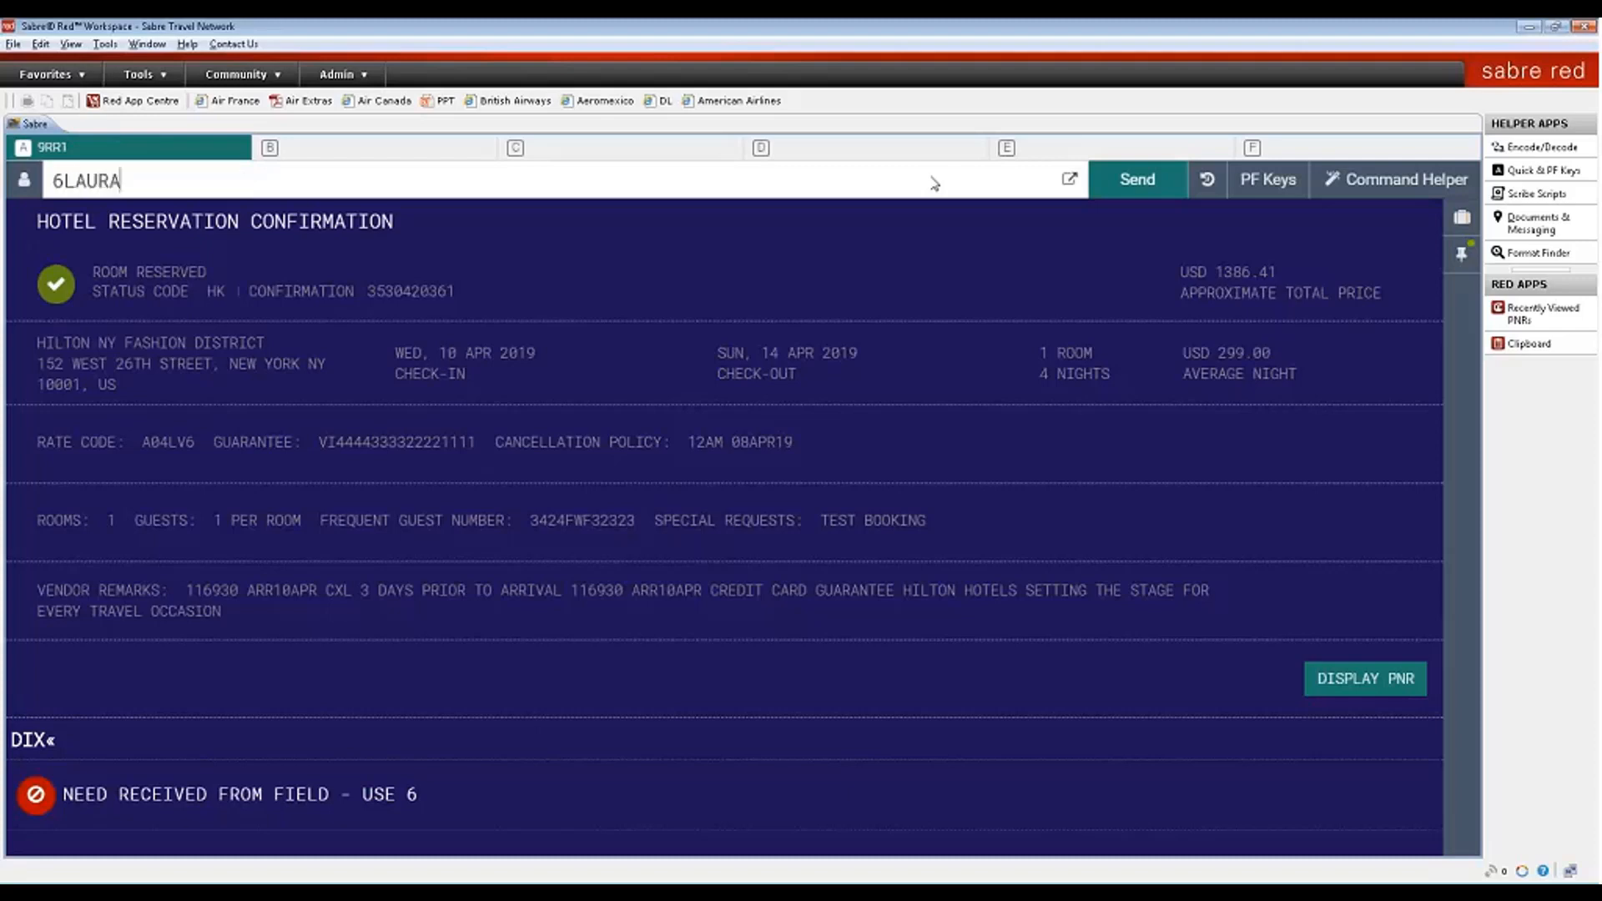
{"action": "key", "text": "Return"}
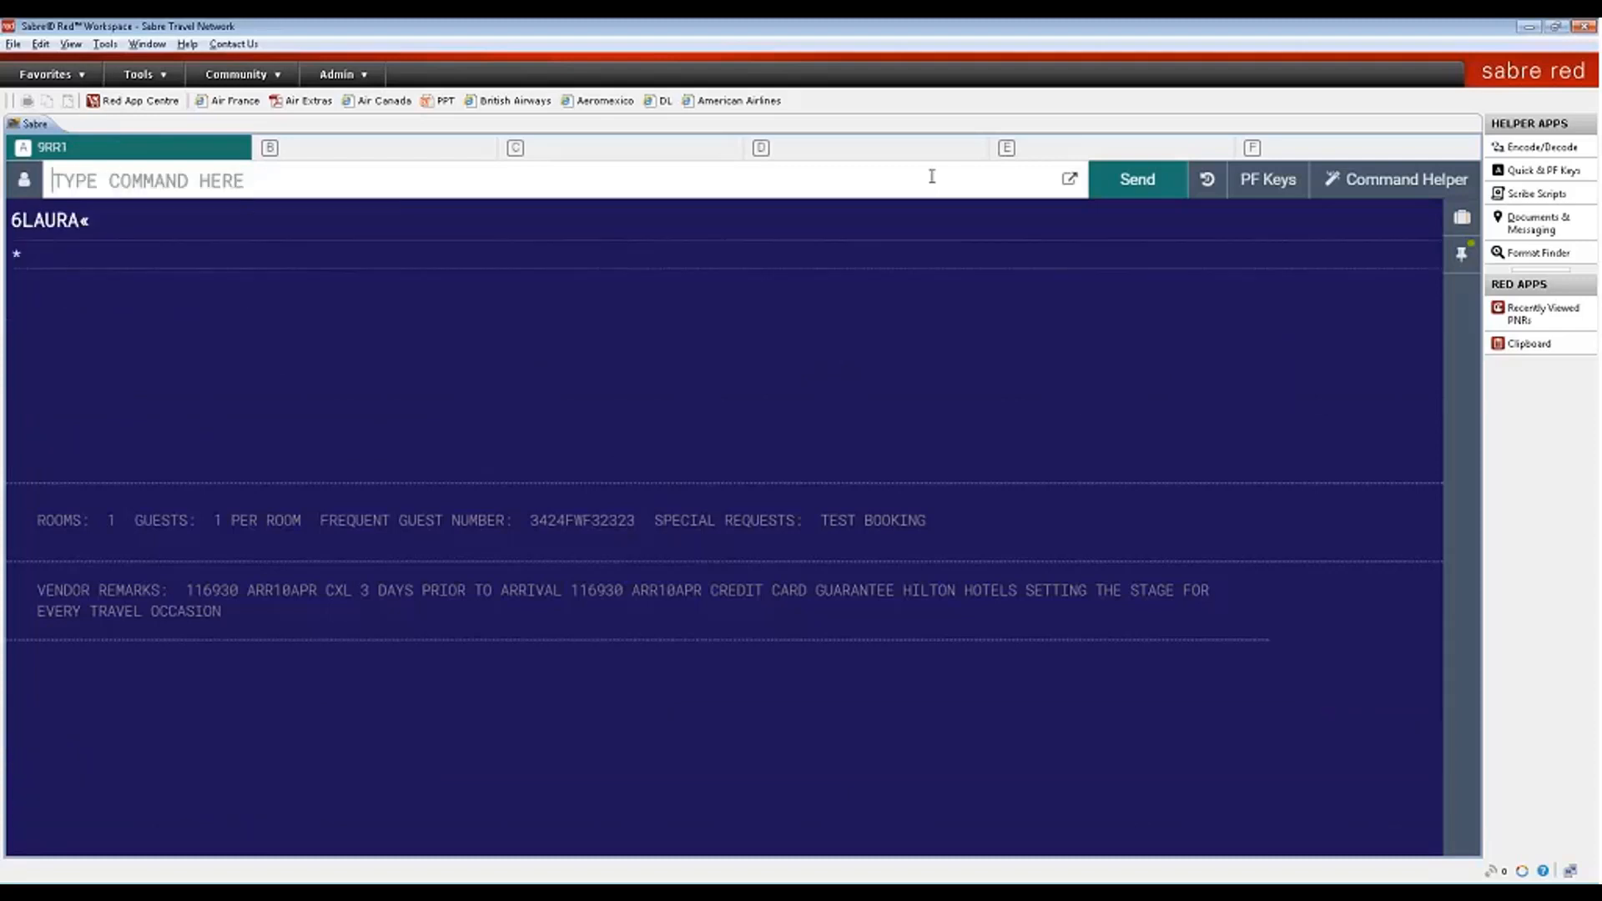
{"action": "type", "text": "7TAW1"}
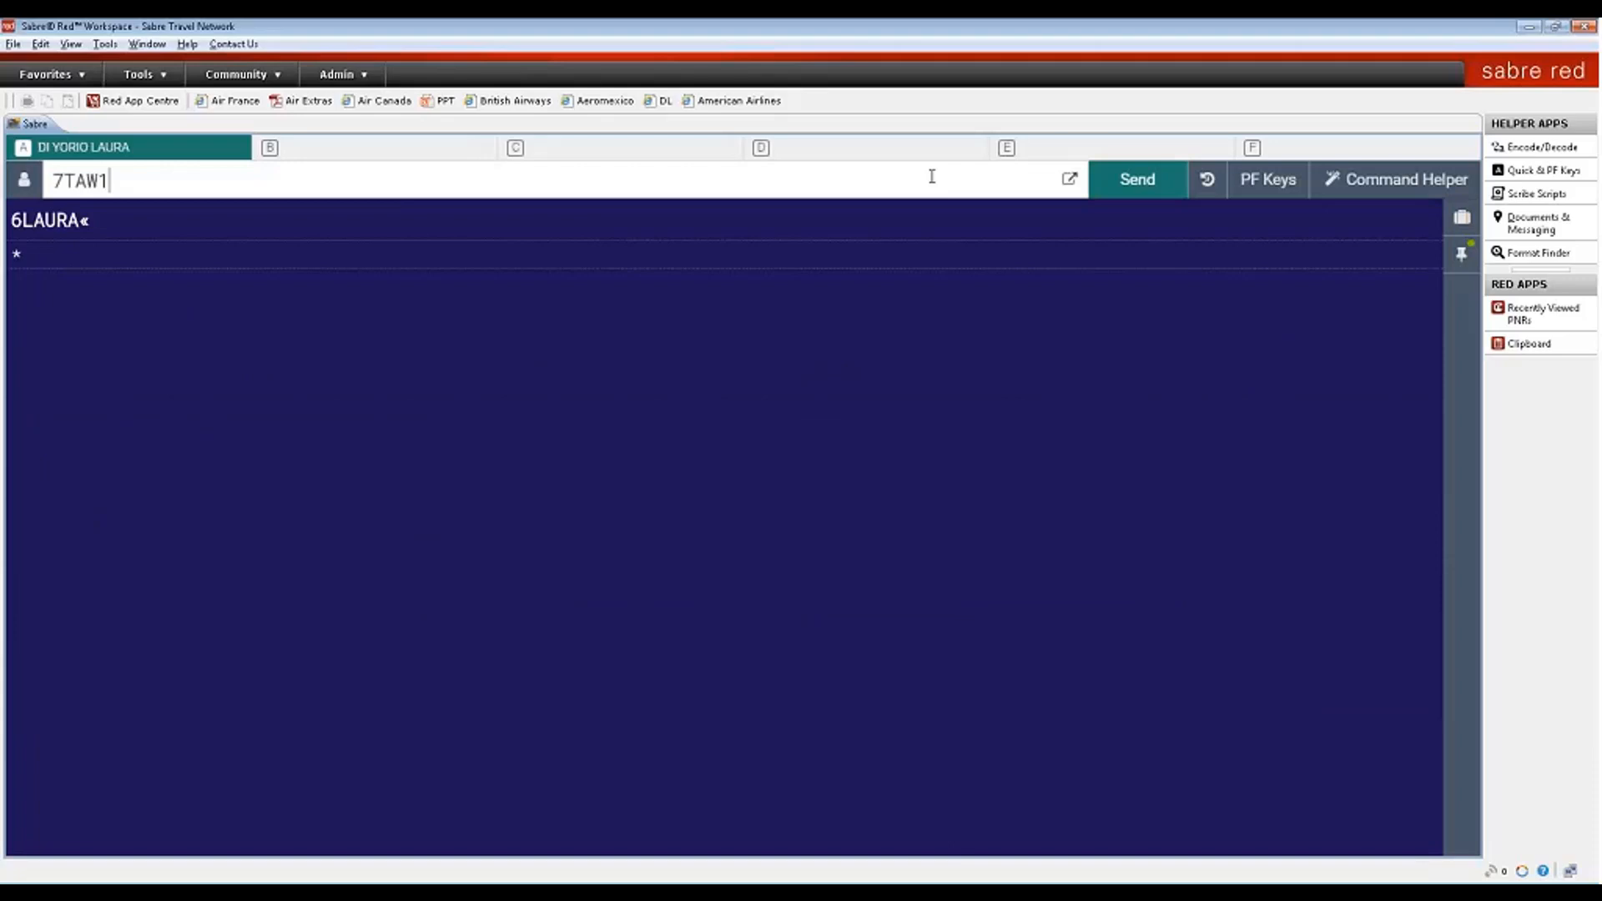
{"action": "type", "text": "4FEB/"}
{"action": "key", "text": "Return"}
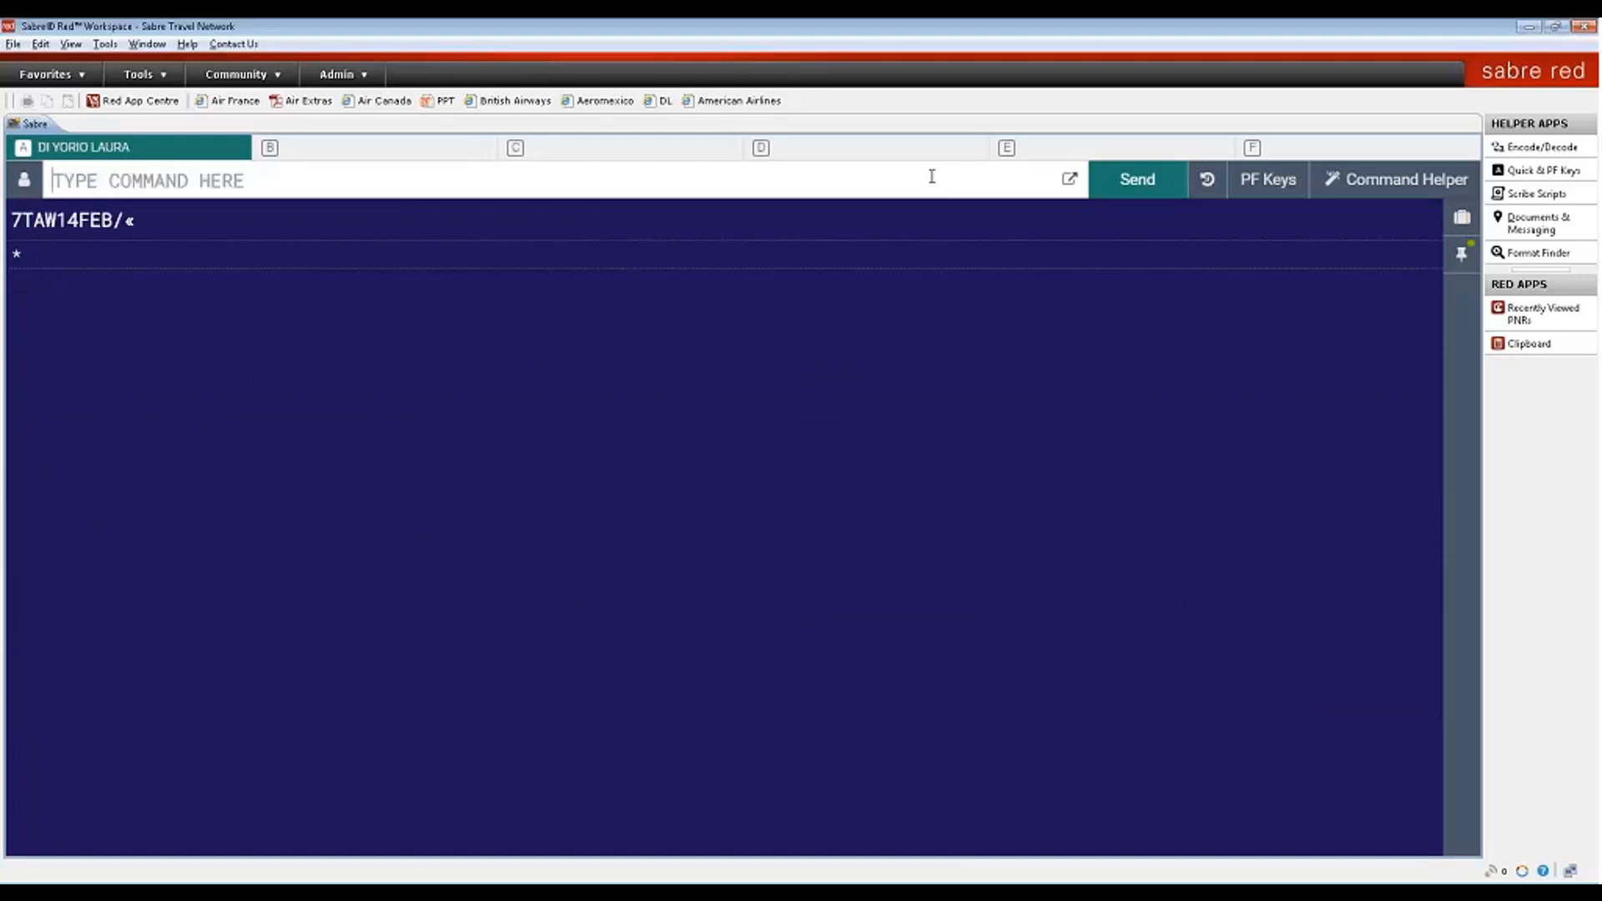
- Retry DIX and review the 'MANUALLY LINK NAMES TO THE CORRECT PQ' error
{"action": "type", "text": "DIX"}
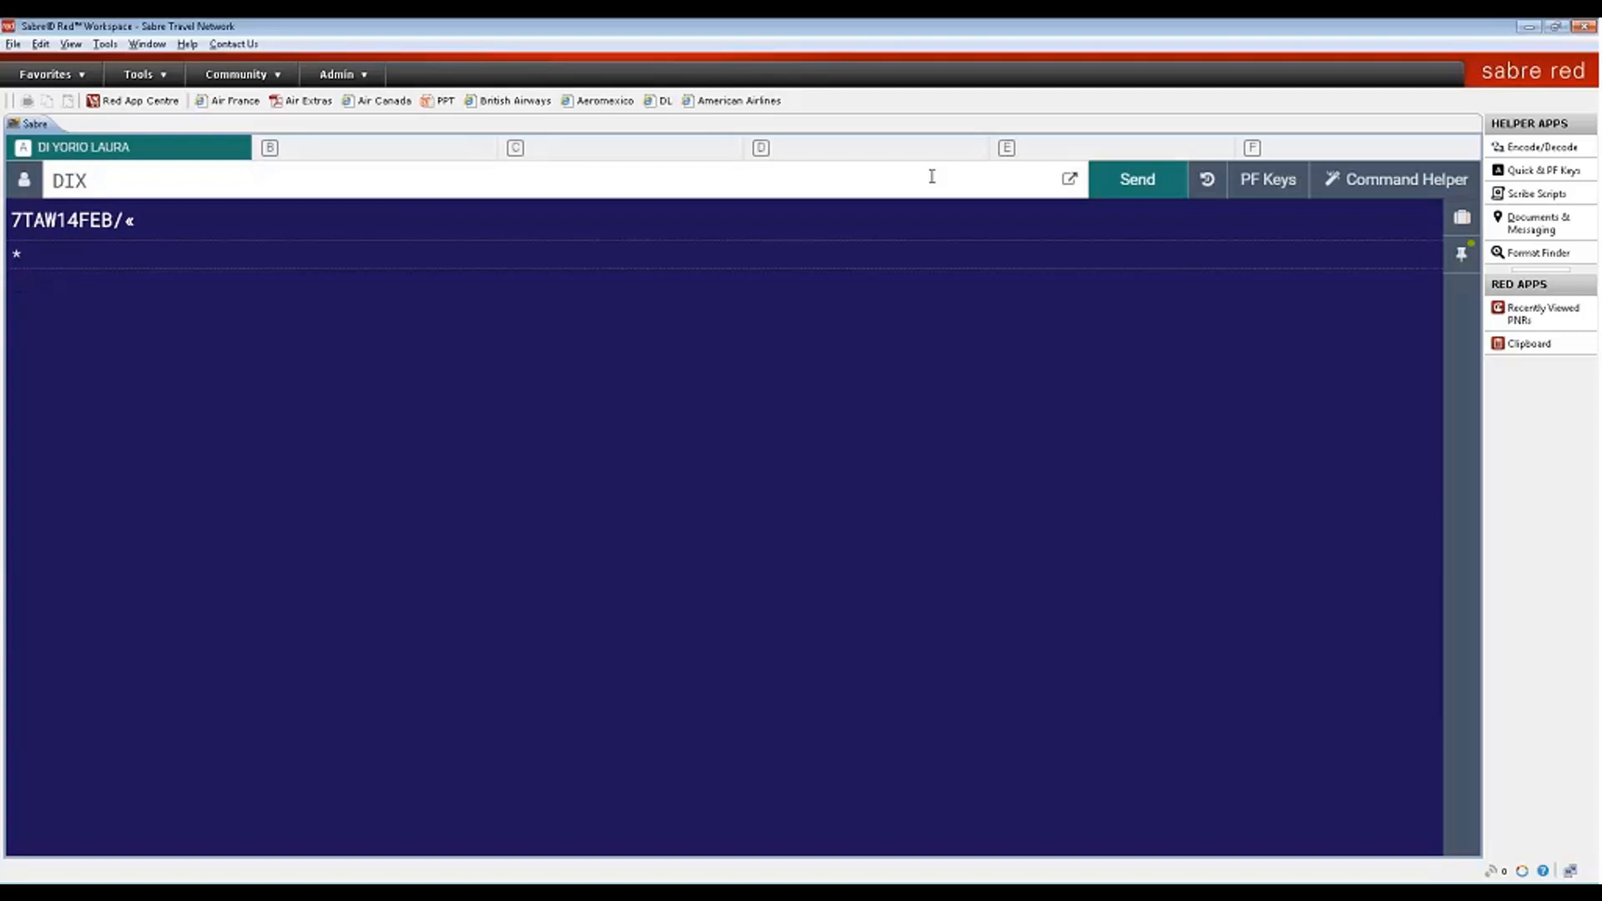
{"action": "key", "text": "Return"}
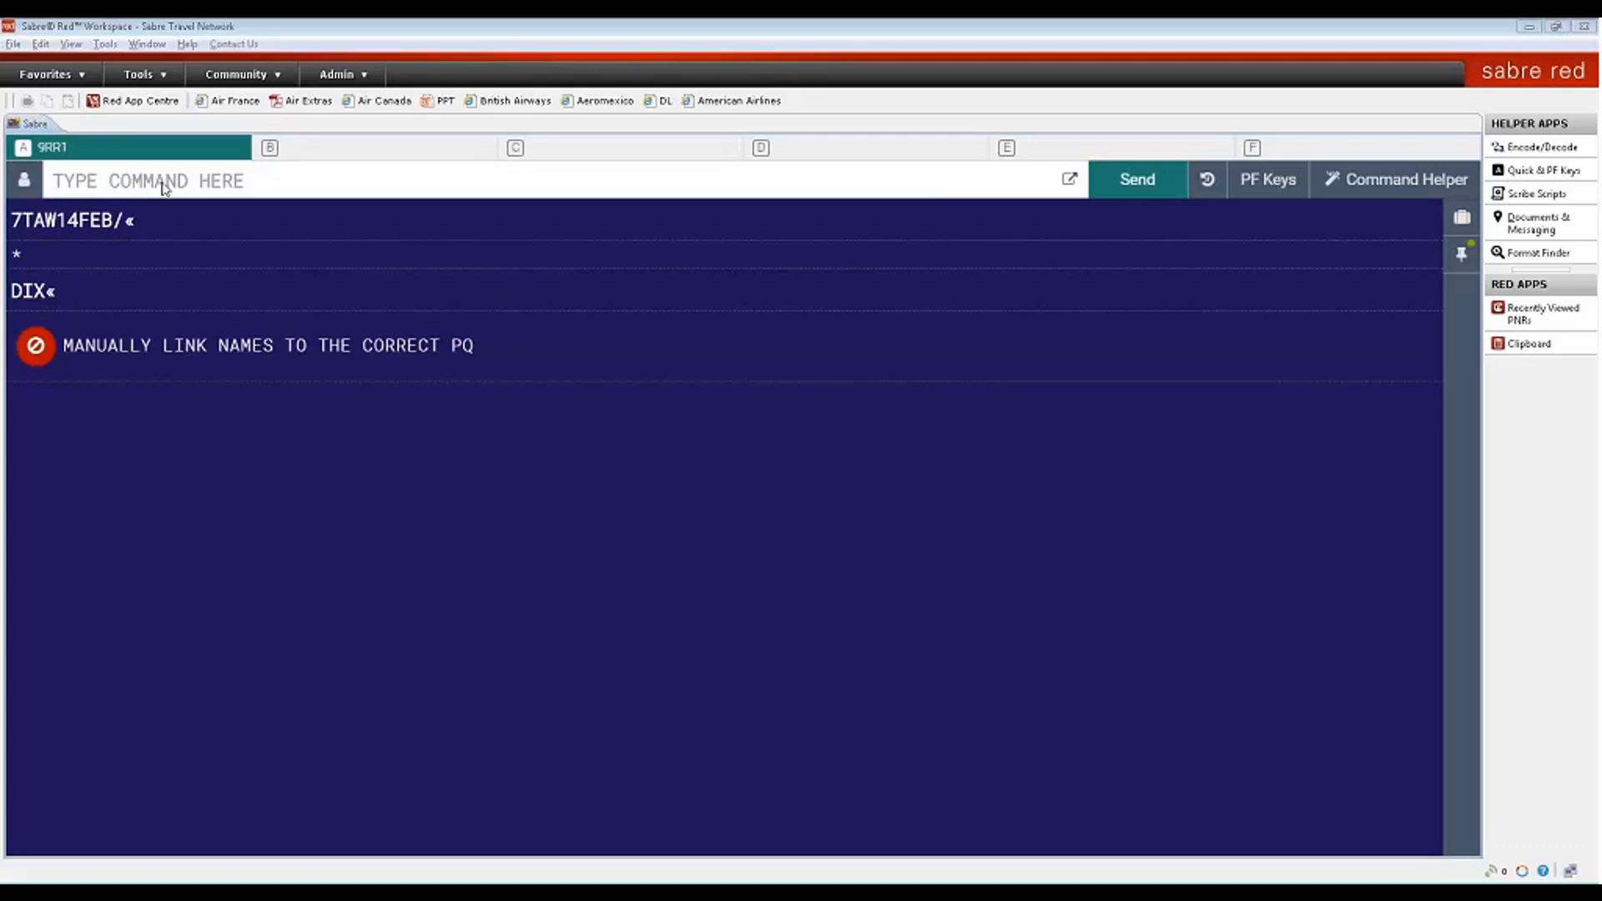
{"action": "left_click", "coordinate": [116, 183]}
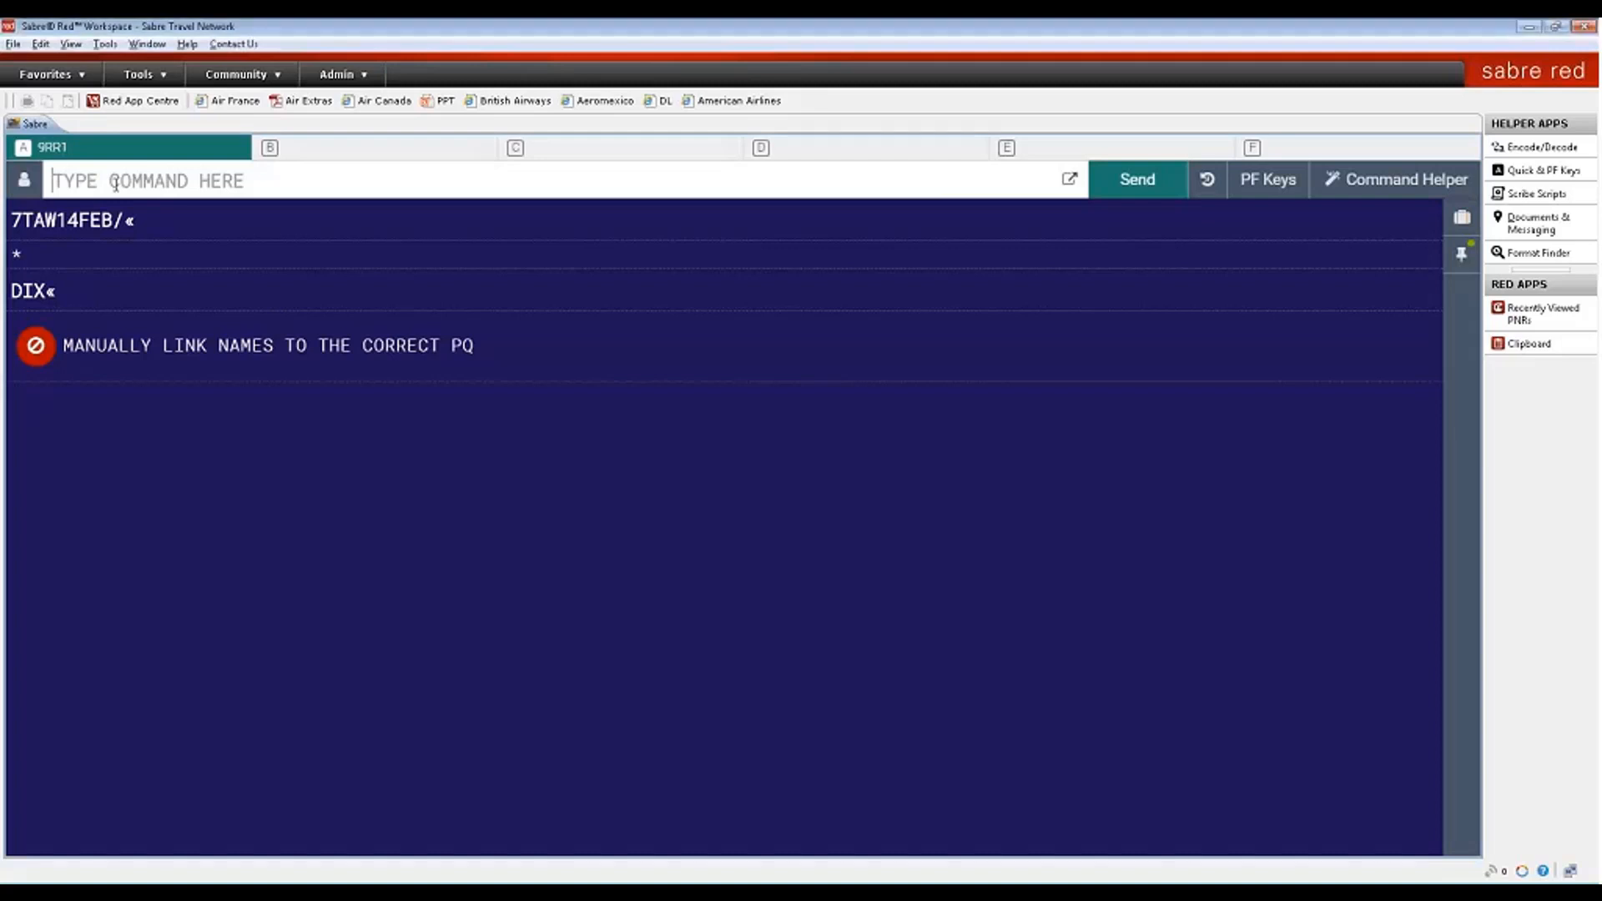
{"action": "left_click_drag", "start_coordinate": [72, 345], "coordinate": [474, 344]}
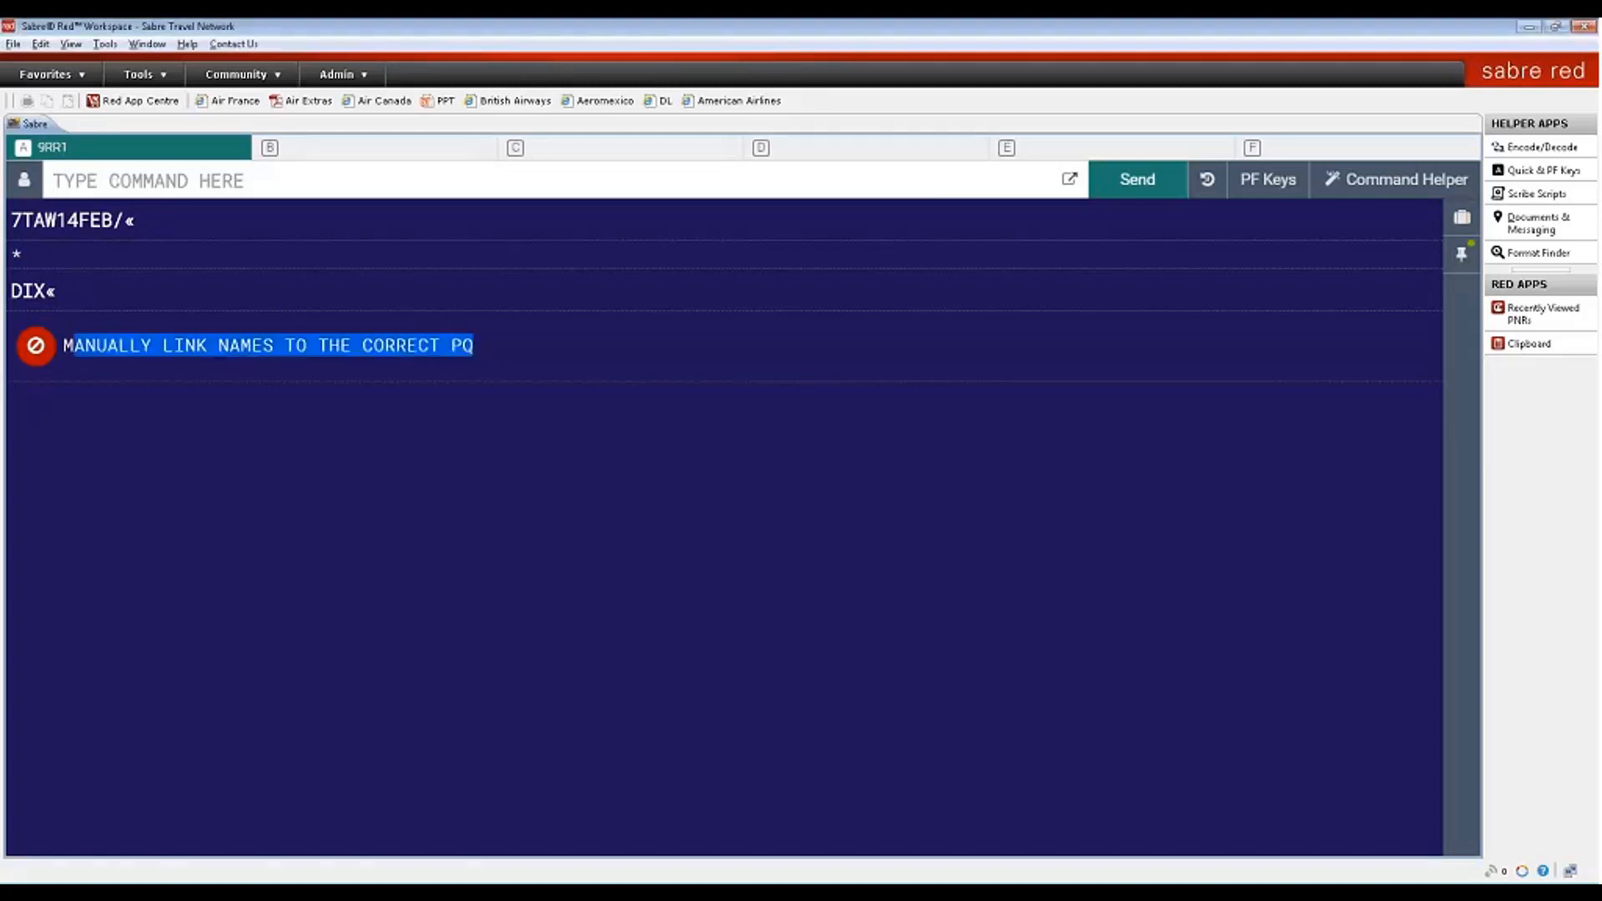
{"action": "left_click", "coordinate": [116, 182]}
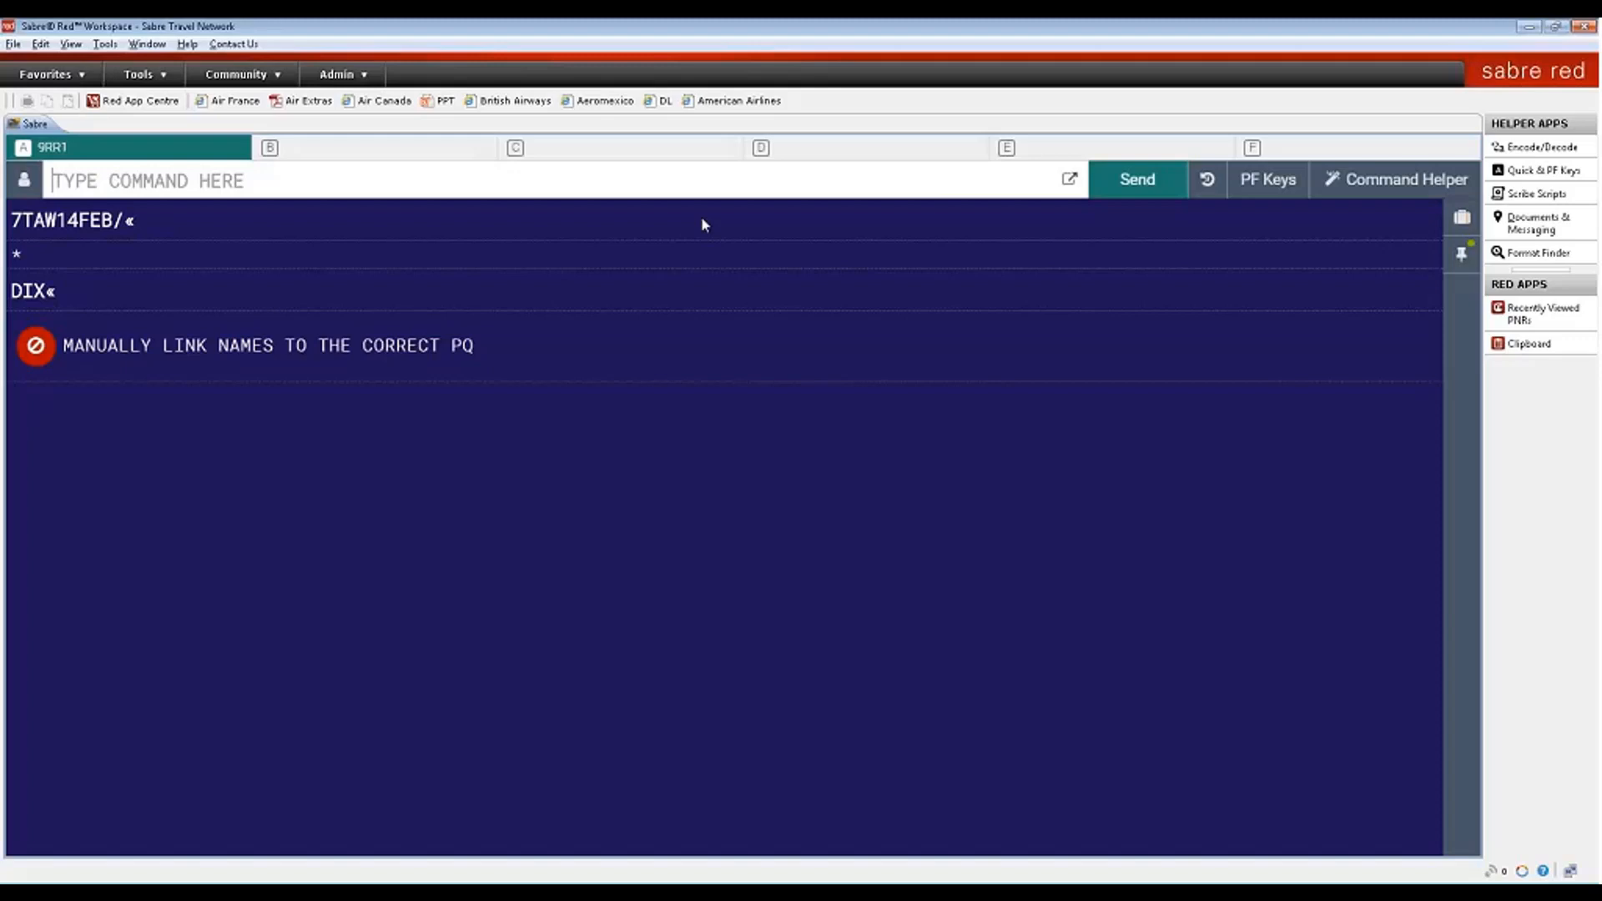
- Open the booking in graphical view and display stored Price Quote 1
{"action": "left_click", "coordinate": [1463, 218]}
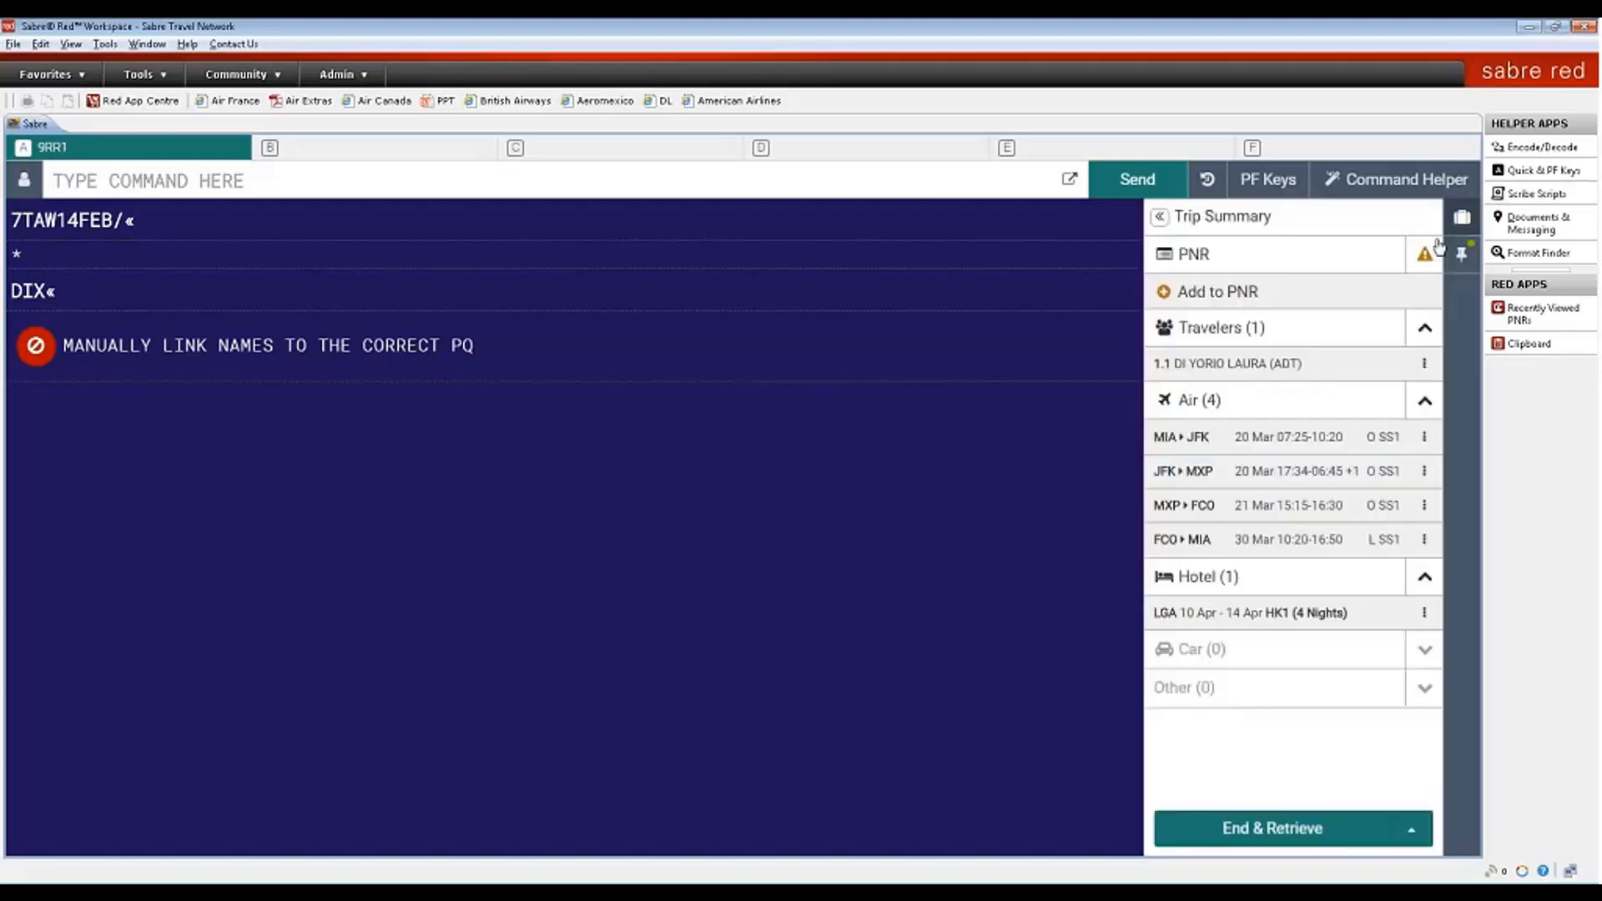
{"action": "left_click", "coordinate": [1200, 268]}
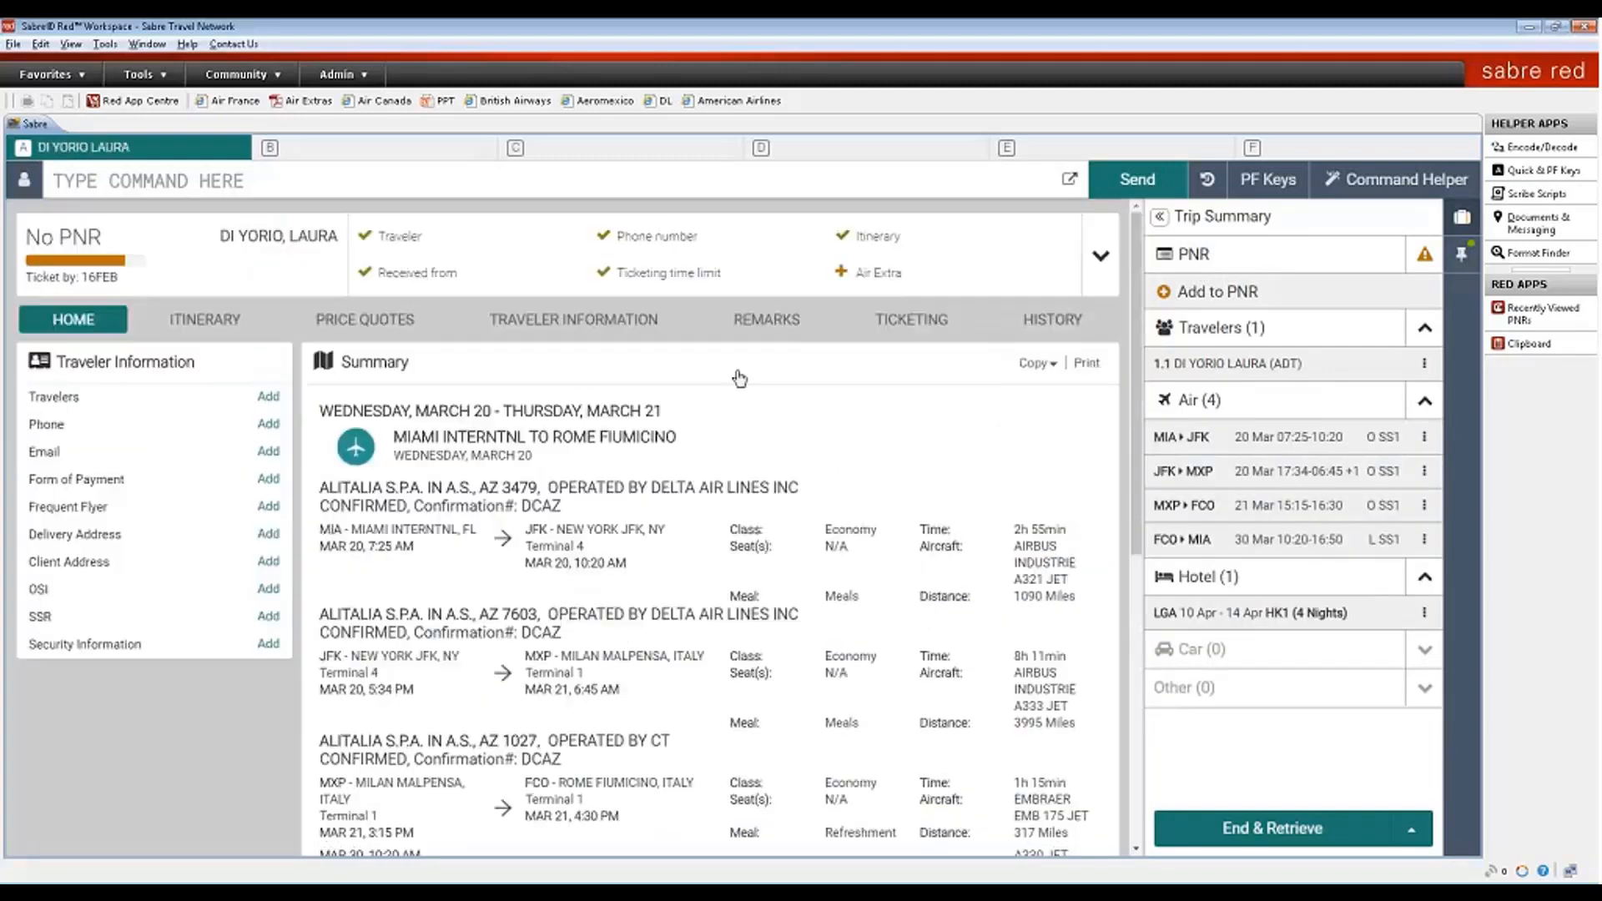
{"action": "left_click", "coordinate": [353, 326]}
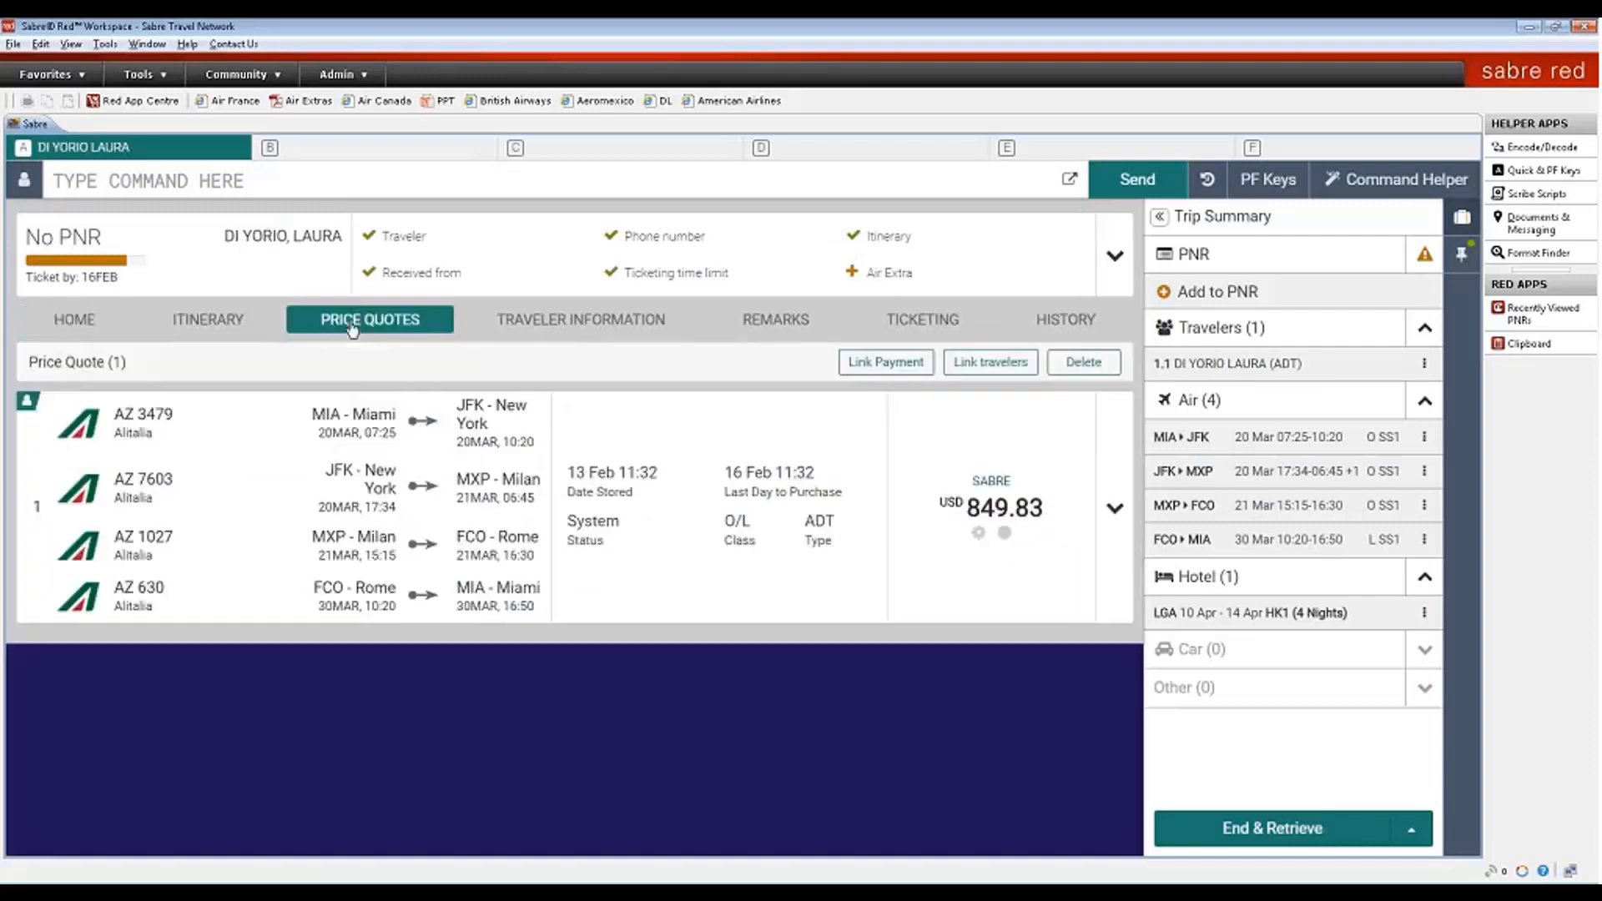
- Link passenger 1.1 to the price quote, save, and close the success message
{"action": "left_click", "coordinate": [1017, 365]}
{"action": "left_click", "coordinate": [744, 542]}
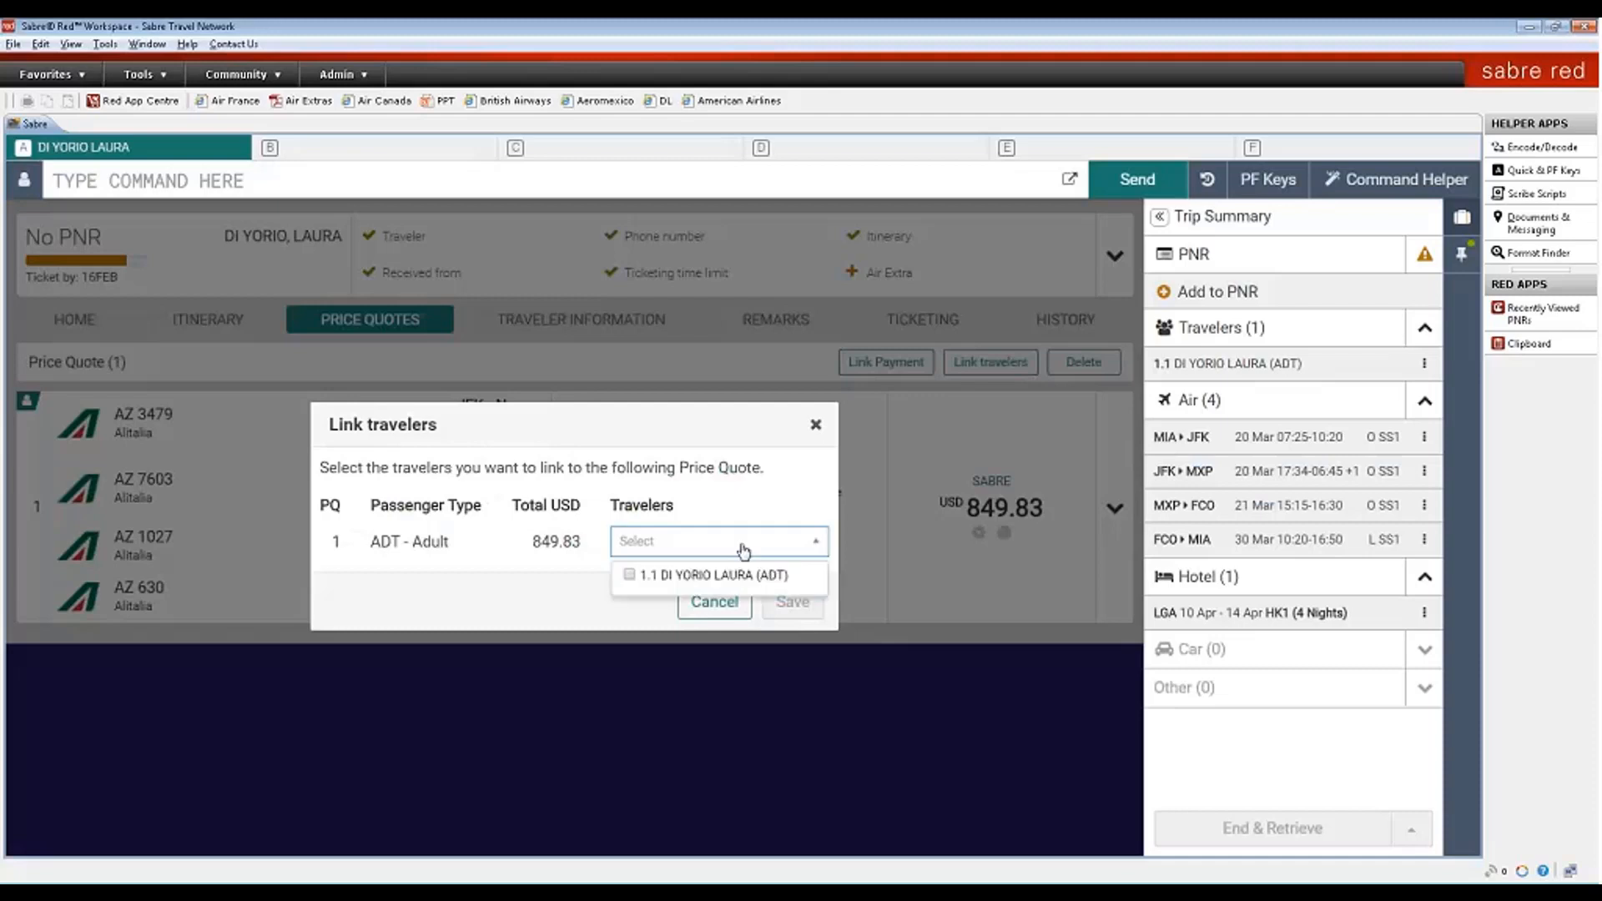
{"action": "left_click", "coordinate": [630, 577]}
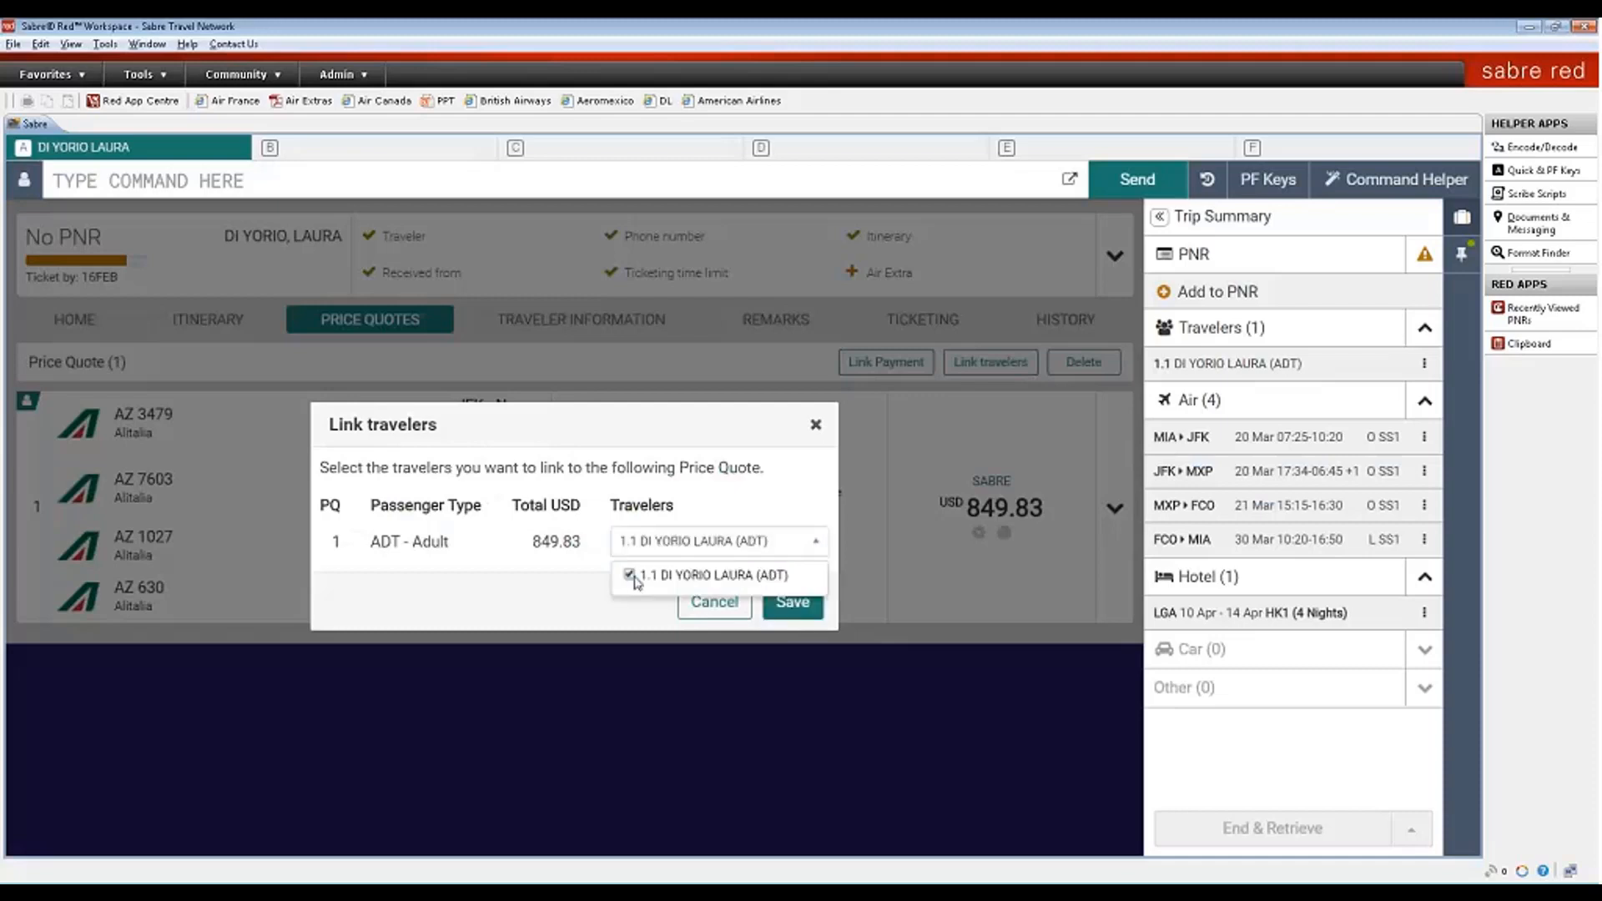
{"action": "left_click", "coordinate": [792, 605]}
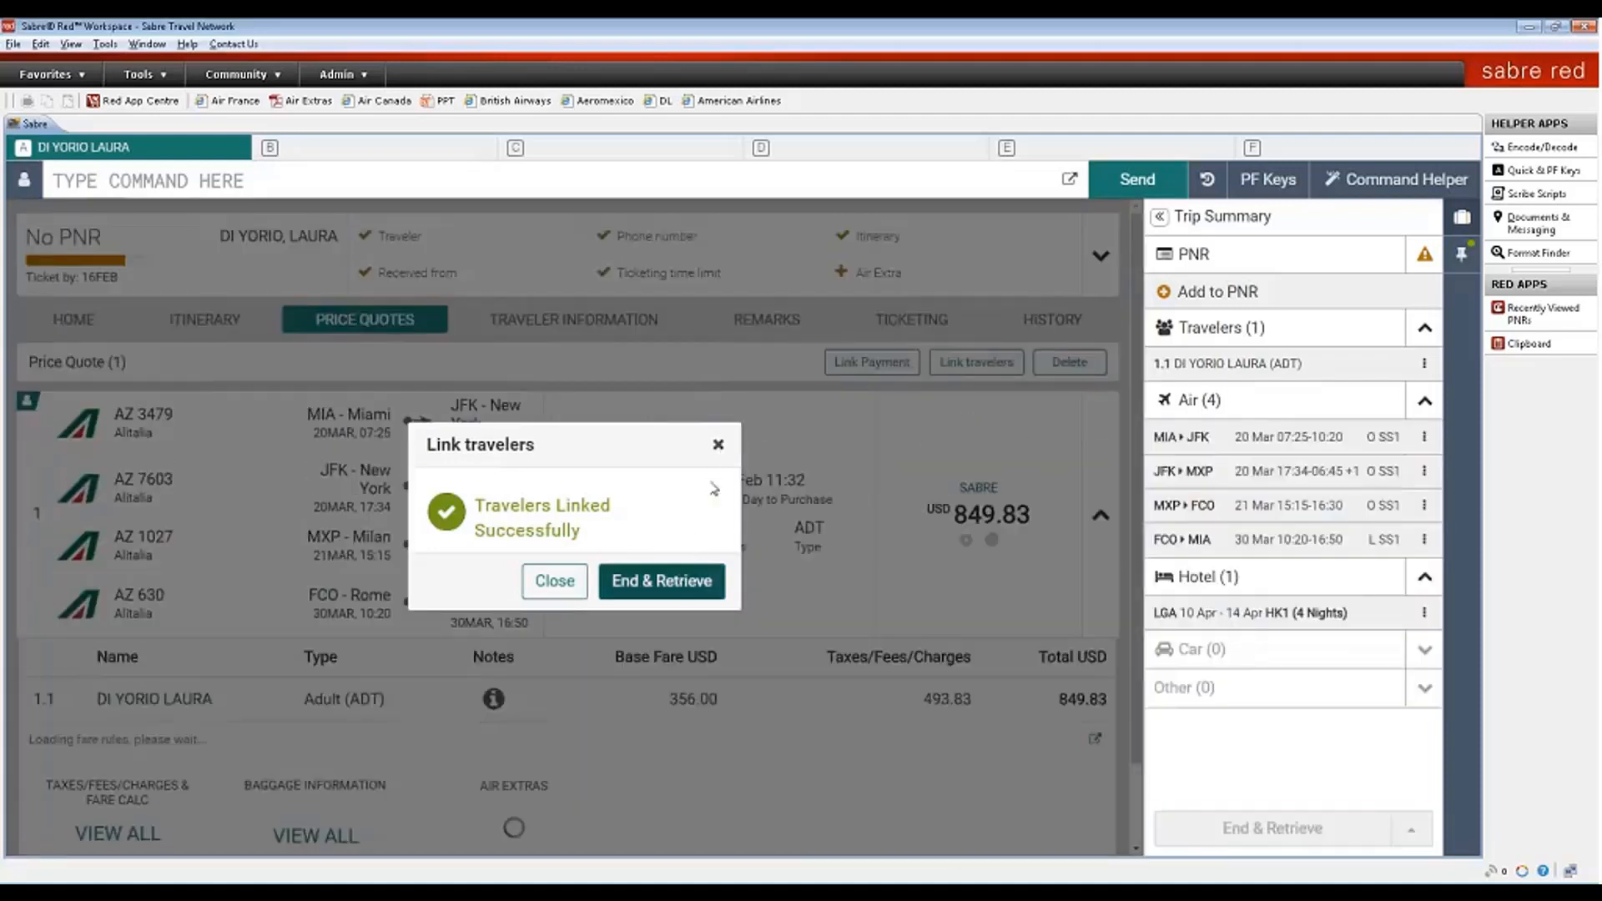
{"action": "left_click", "coordinate": [718, 443]}
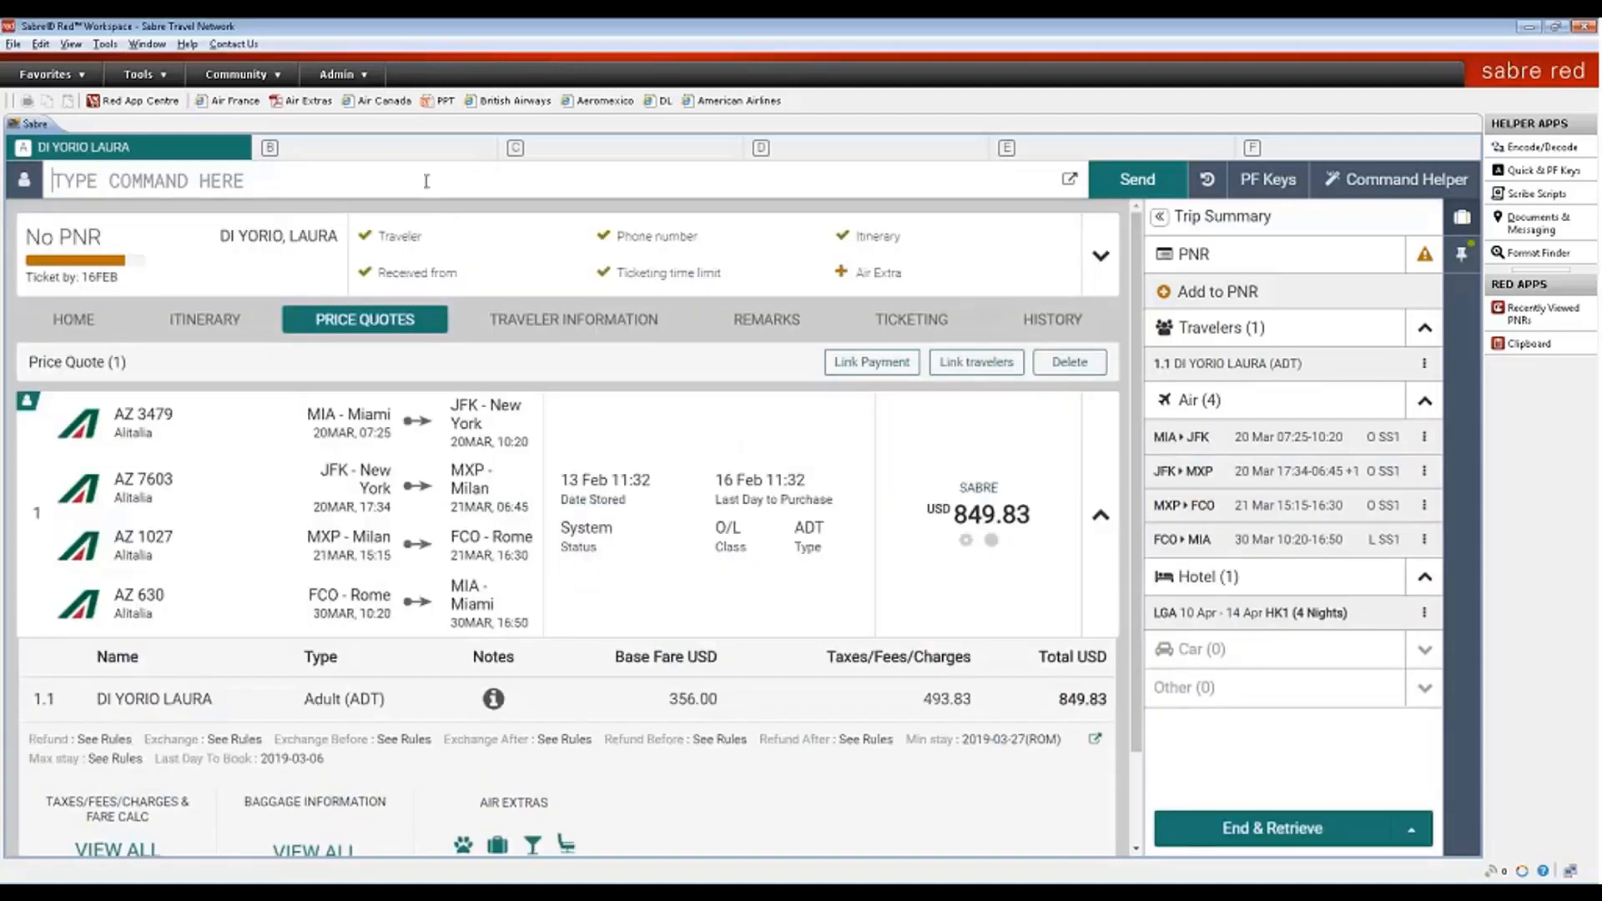
{"action": "type", "text": "DIX"}
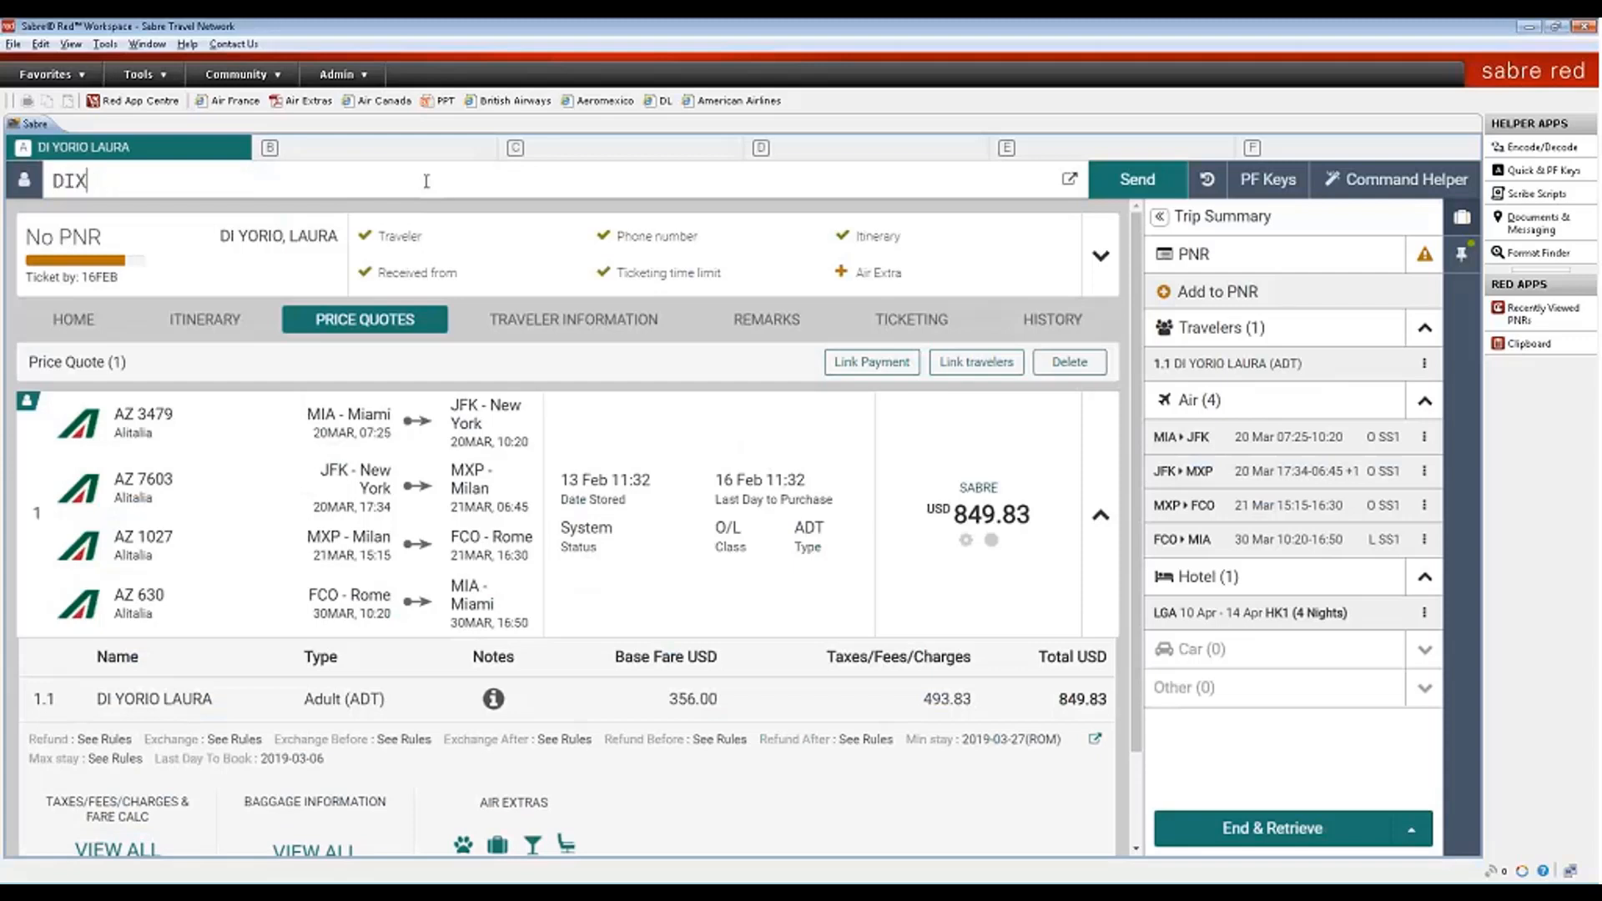
{"action": "key", "text": "Return"}
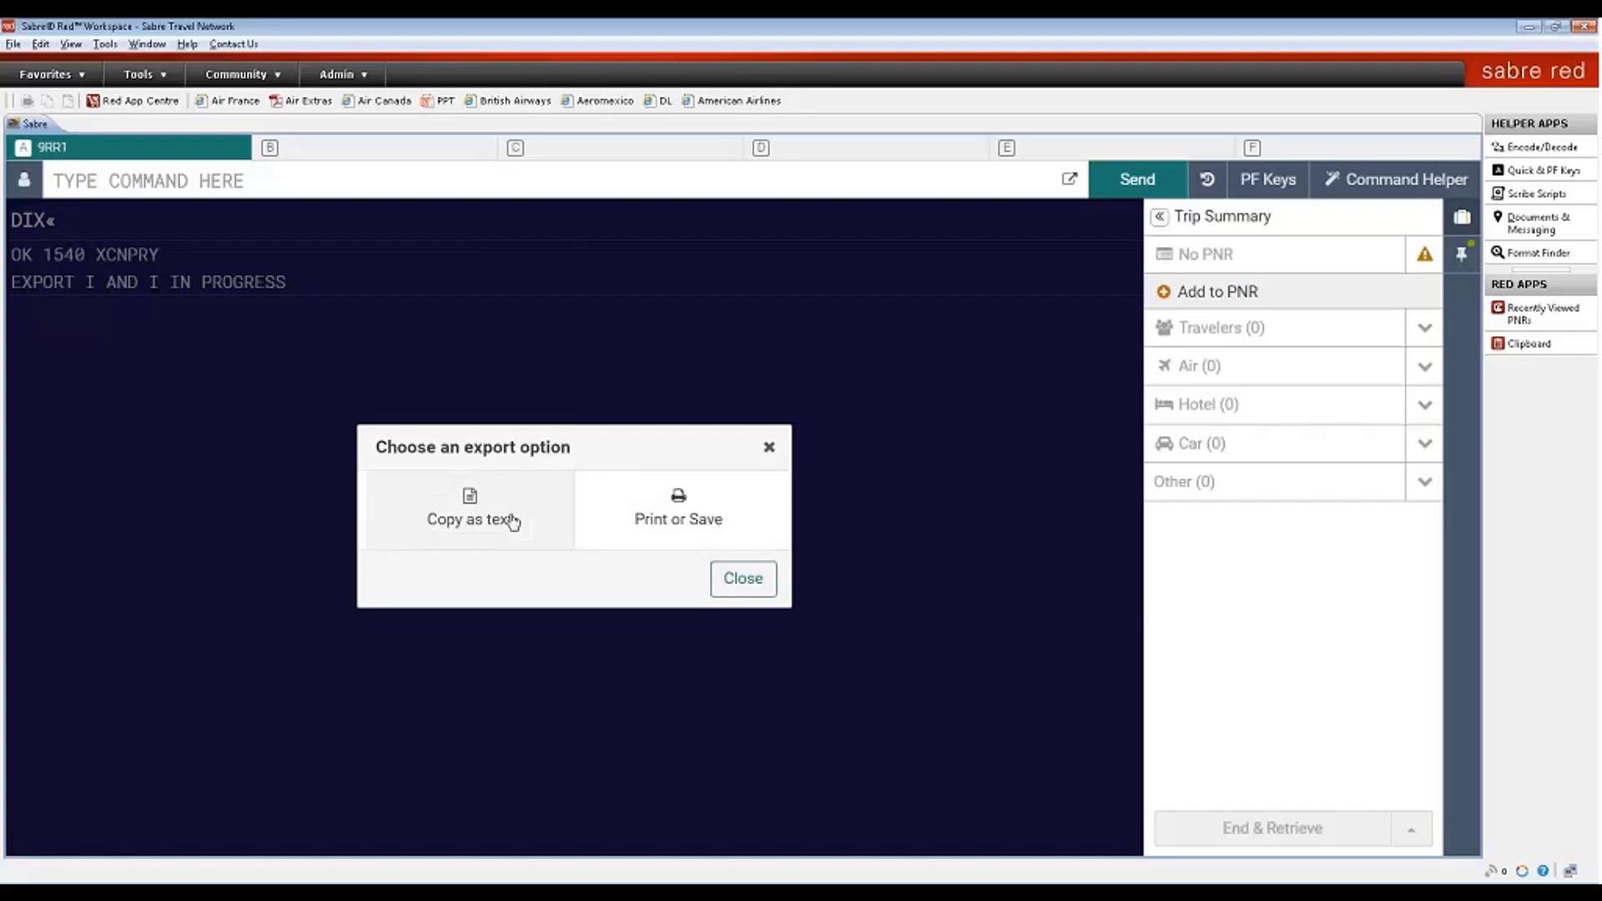
{"action": "left_click", "coordinate": [513, 522]}
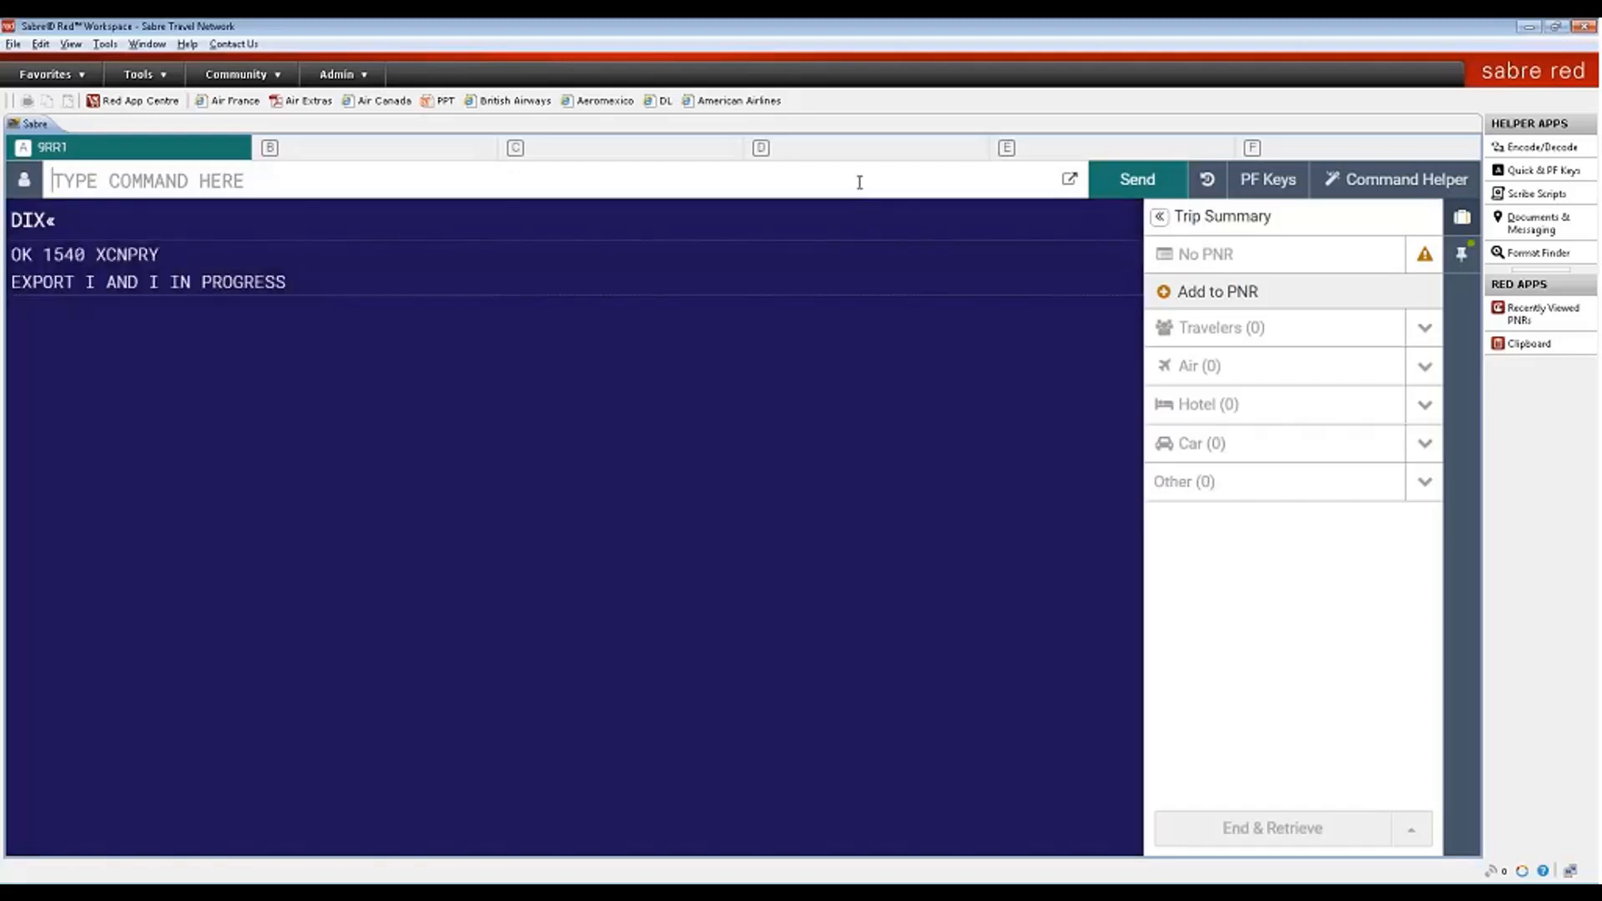
{"action": "left_click_drag", "start_coordinate": [95, 255], "coordinate": [161, 255]}
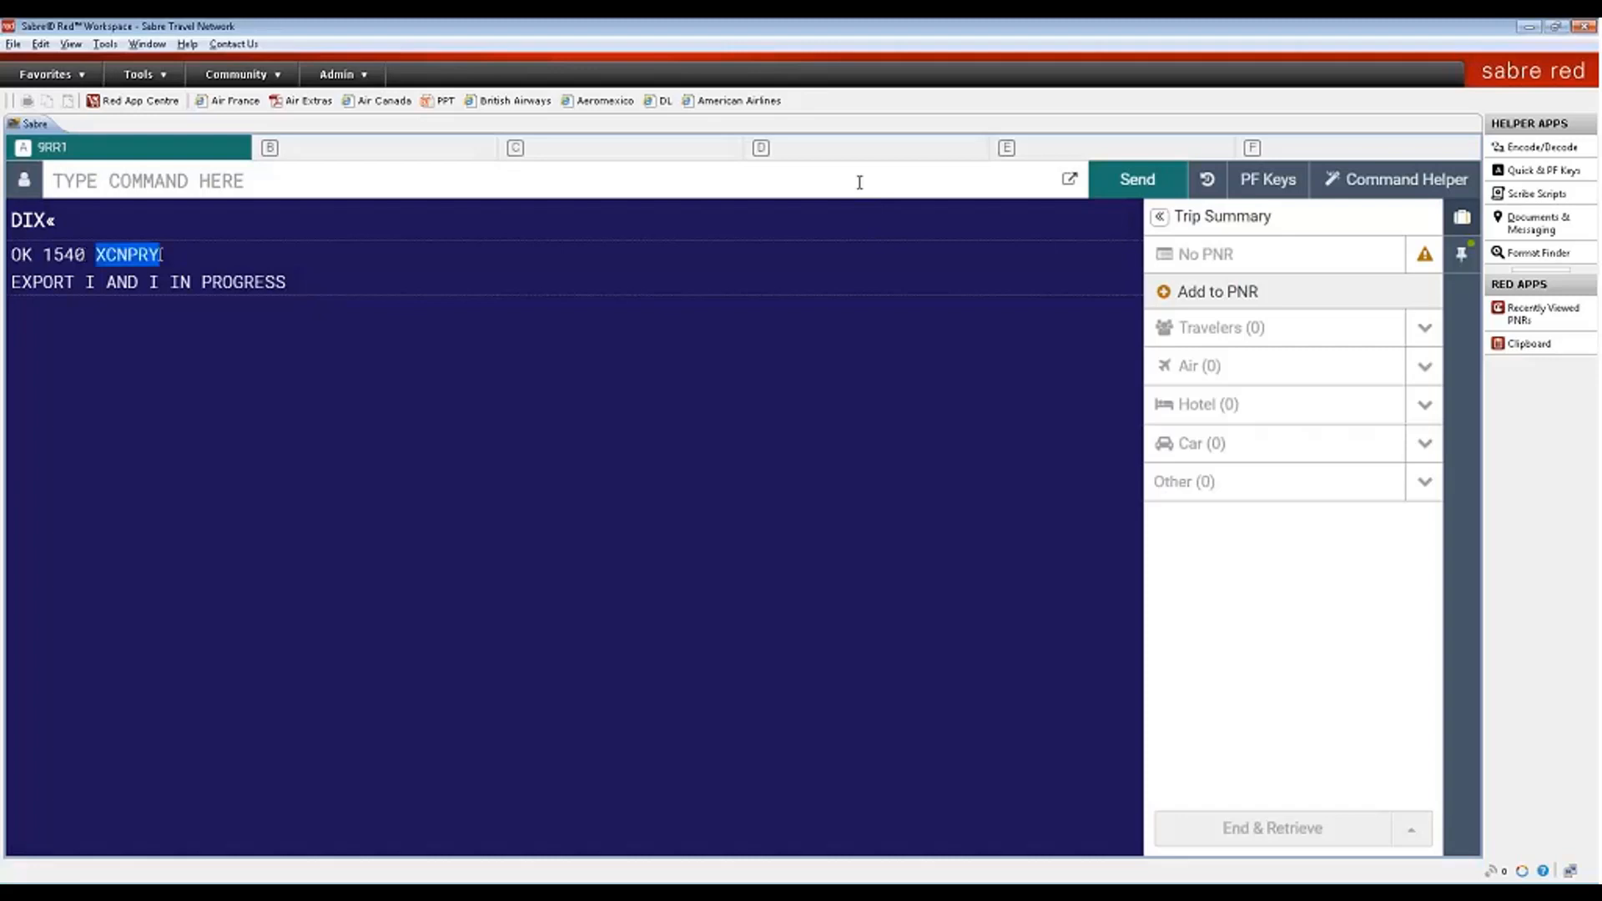
{"action": "left_click", "coordinate": [153, 185]}
{"action": "type", "text": "*"}
{"action": "key", "text": "ctrl+v"}
{"action": "key", "text": "Return"}
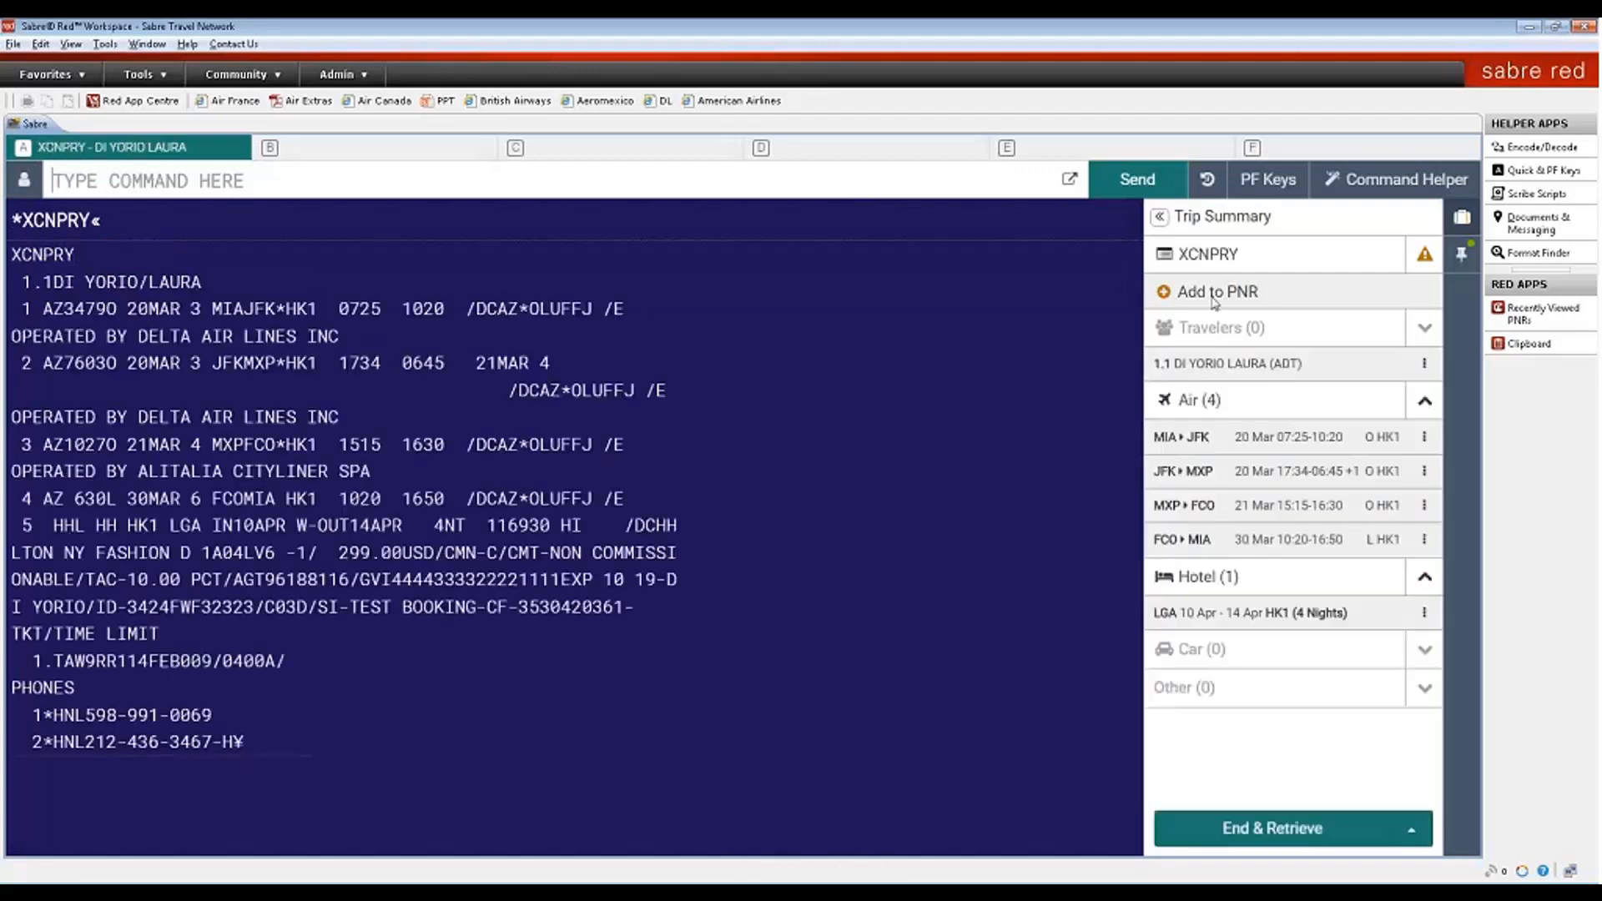
{"action": "left_click", "coordinate": [1213, 255]}
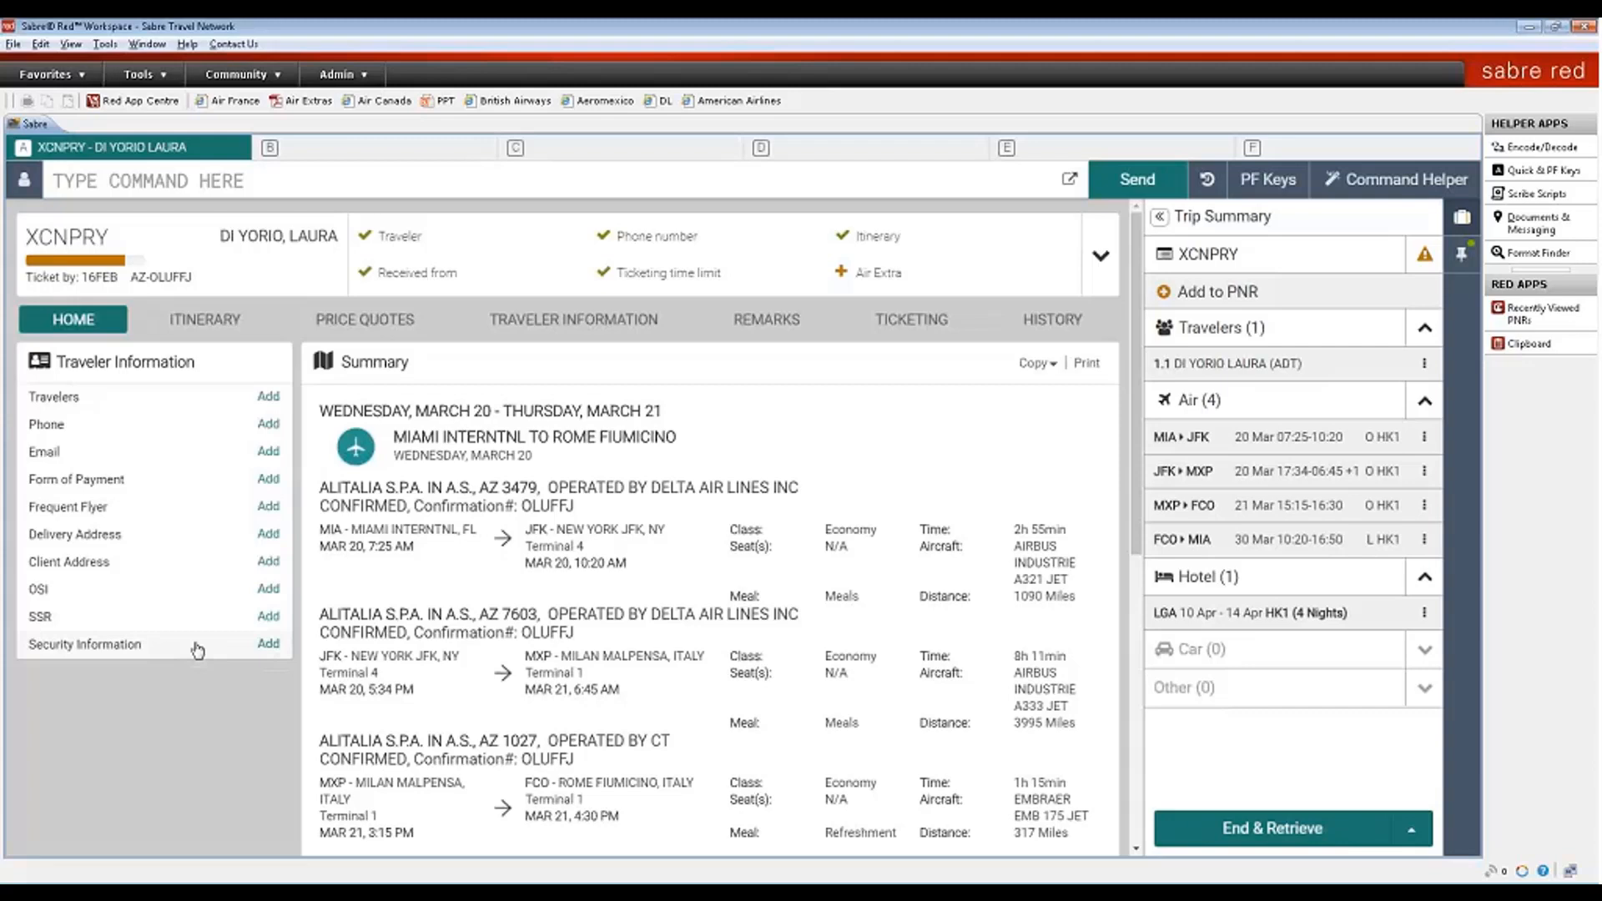
{"action": "left_click", "coordinate": [268, 644]}
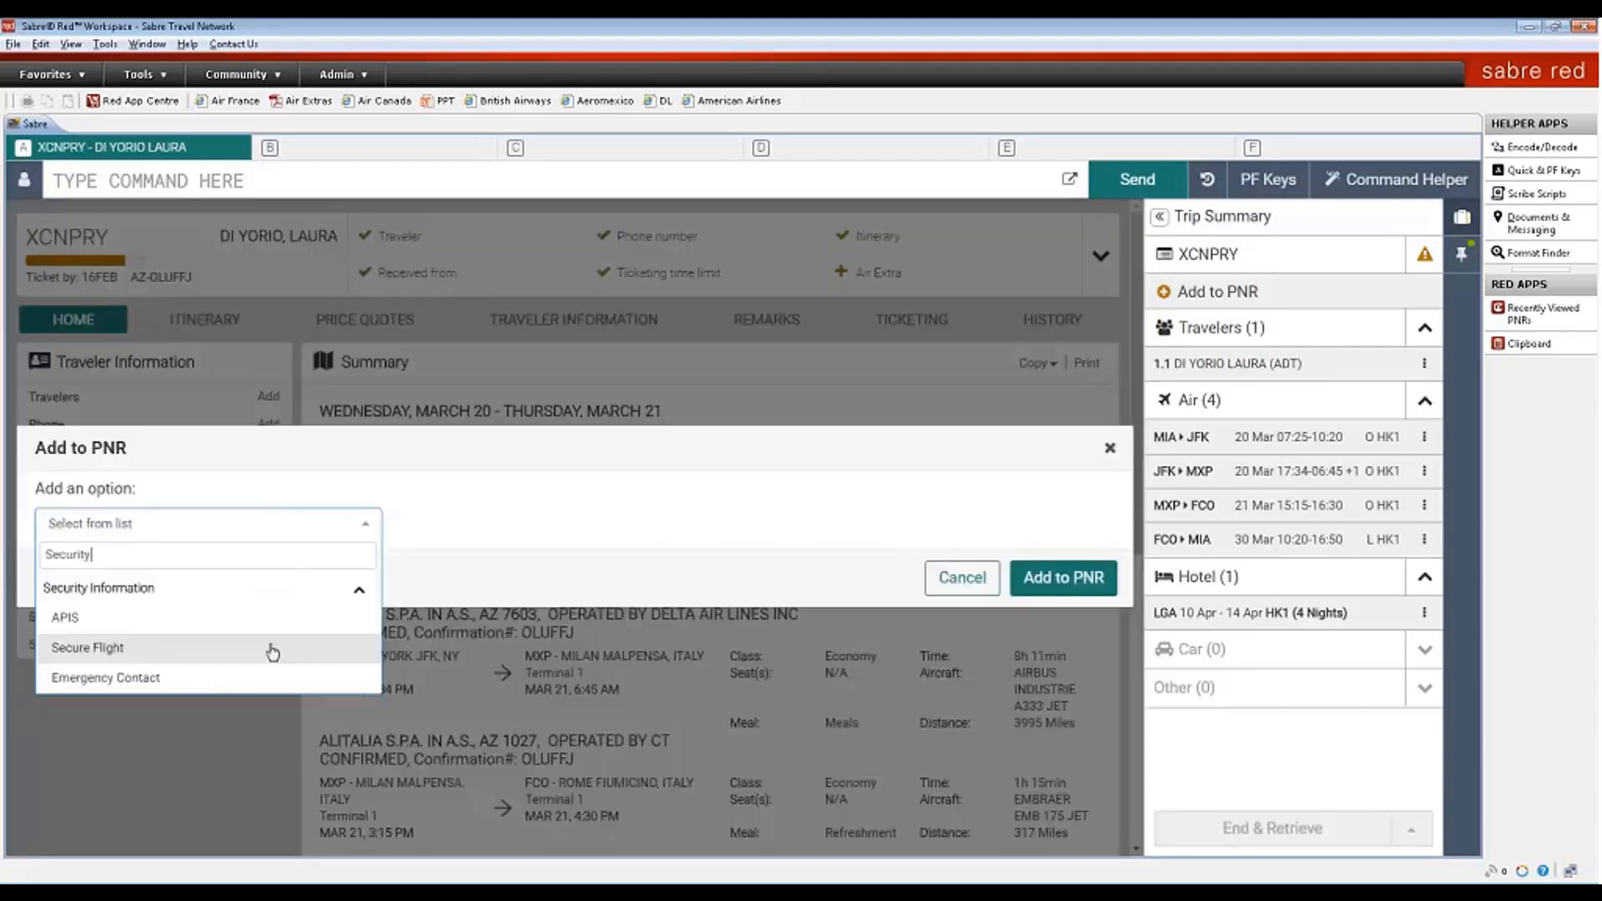
{"action": "key", "text": "Up"}
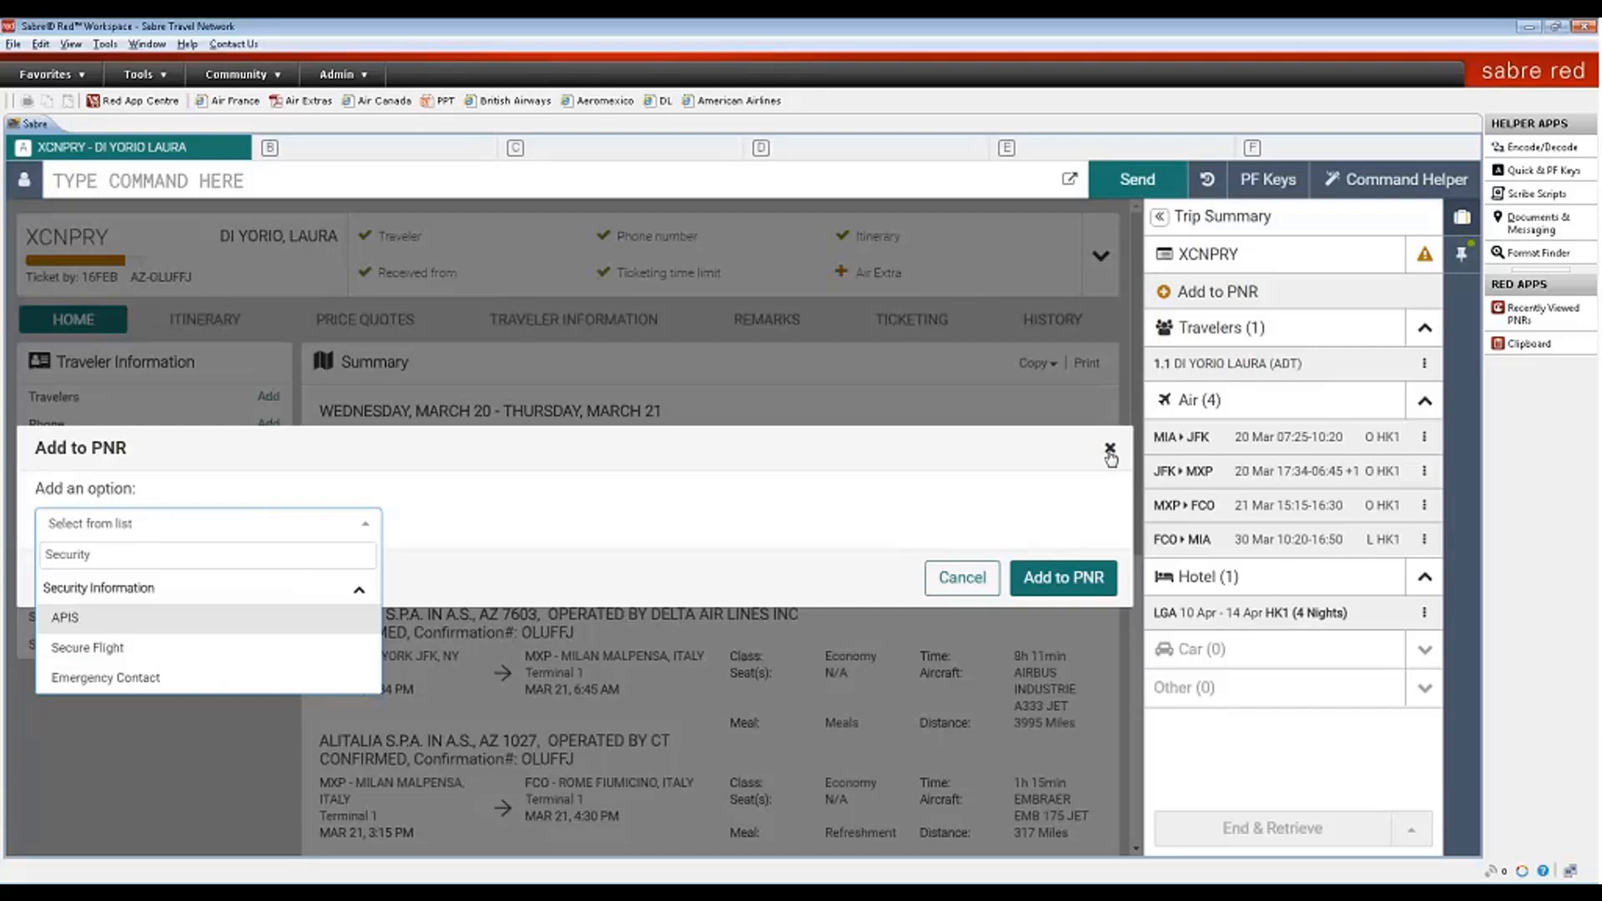
{"action": "left_click", "coordinate": [1110, 451]}
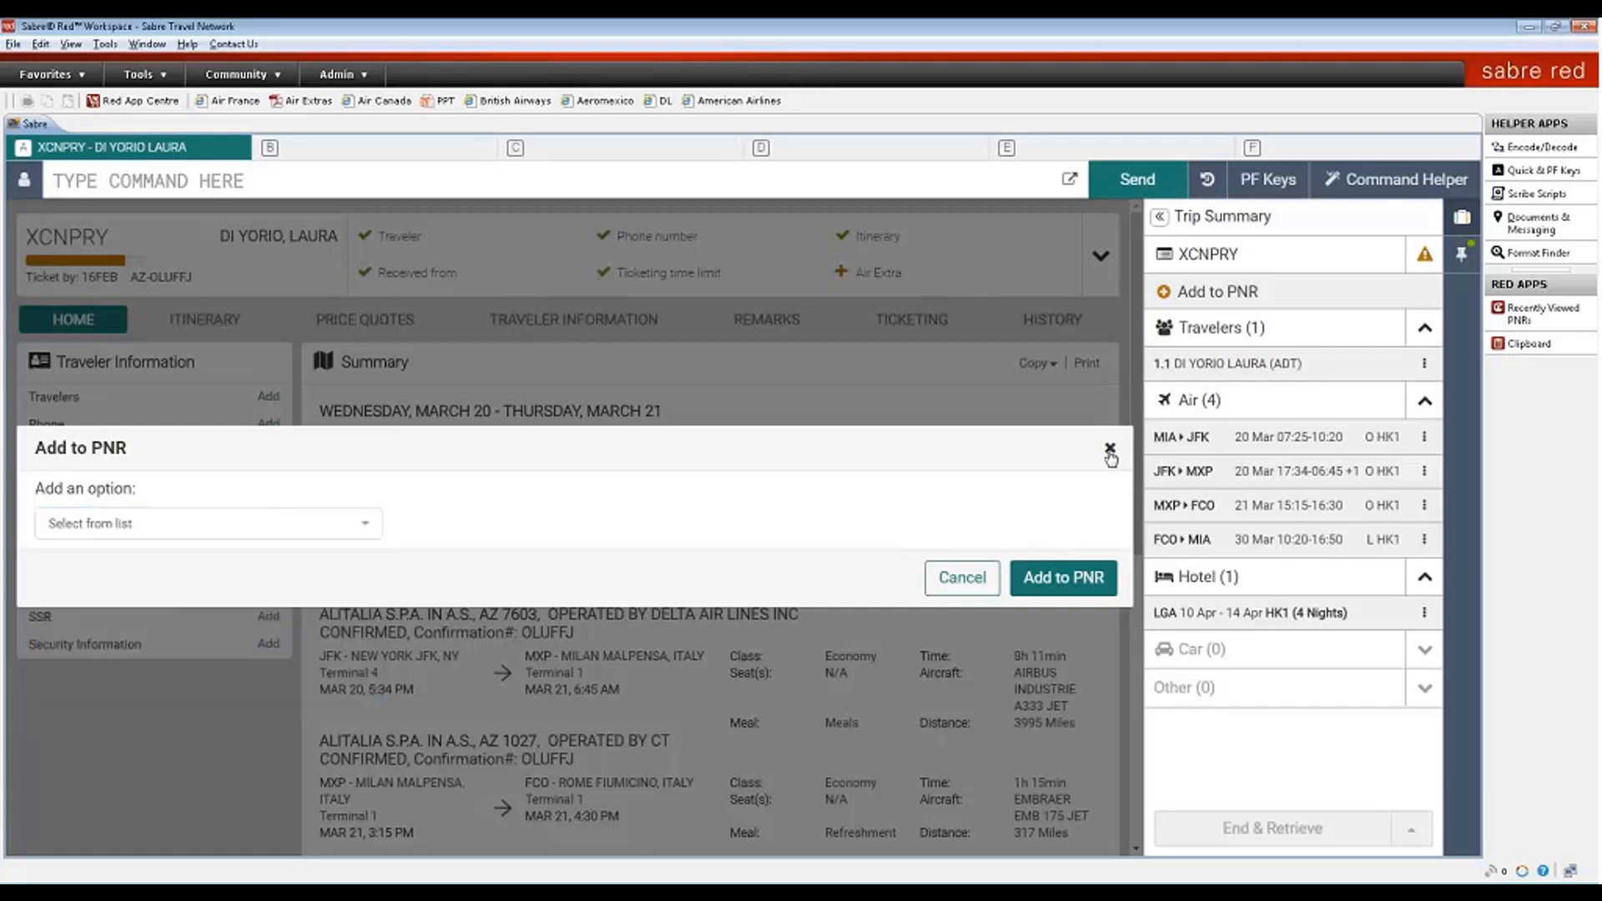
{"action": "left_click", "coordinate": [1110, 451]}
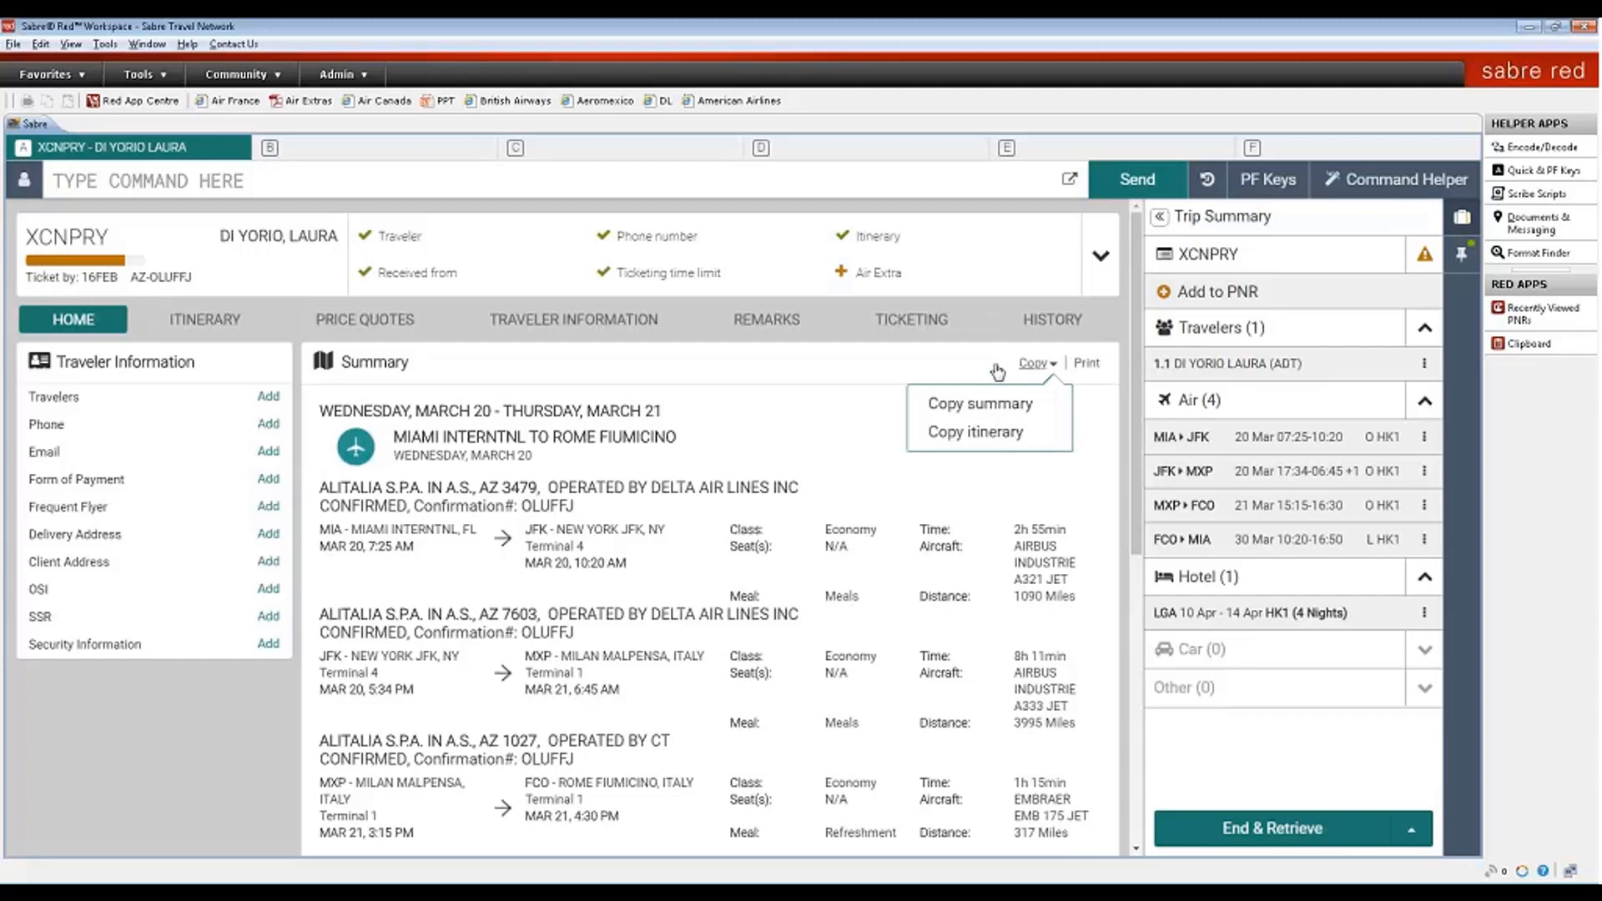
{"action": "left_click", "coordinate": [998, 373]}
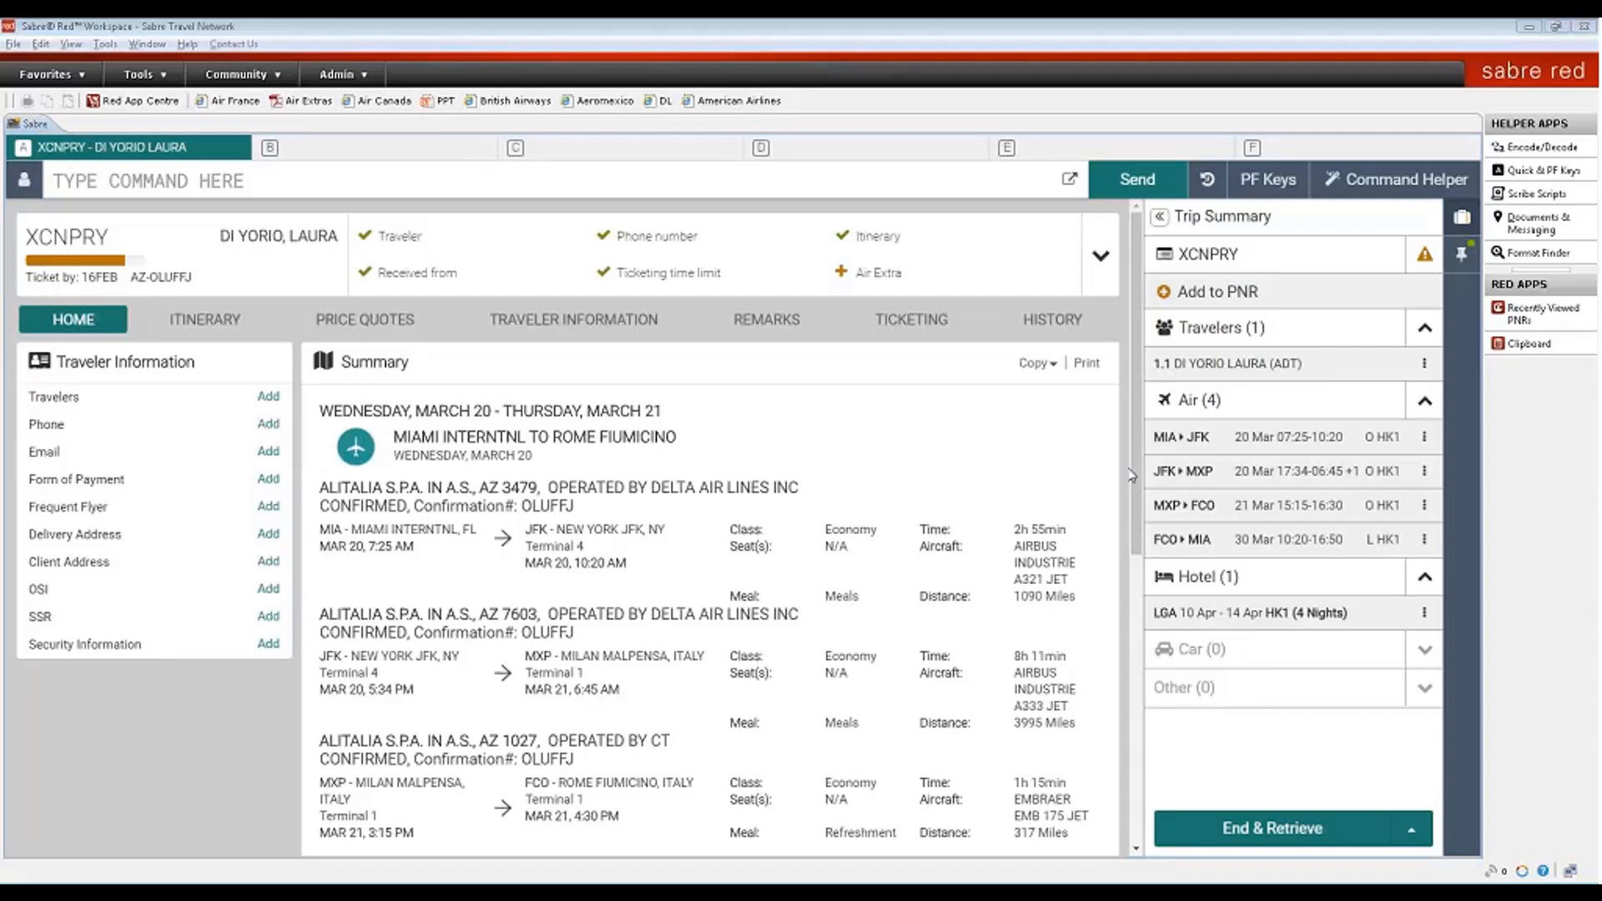
{"action": "left_click", "coordinate": [1087, 367]}
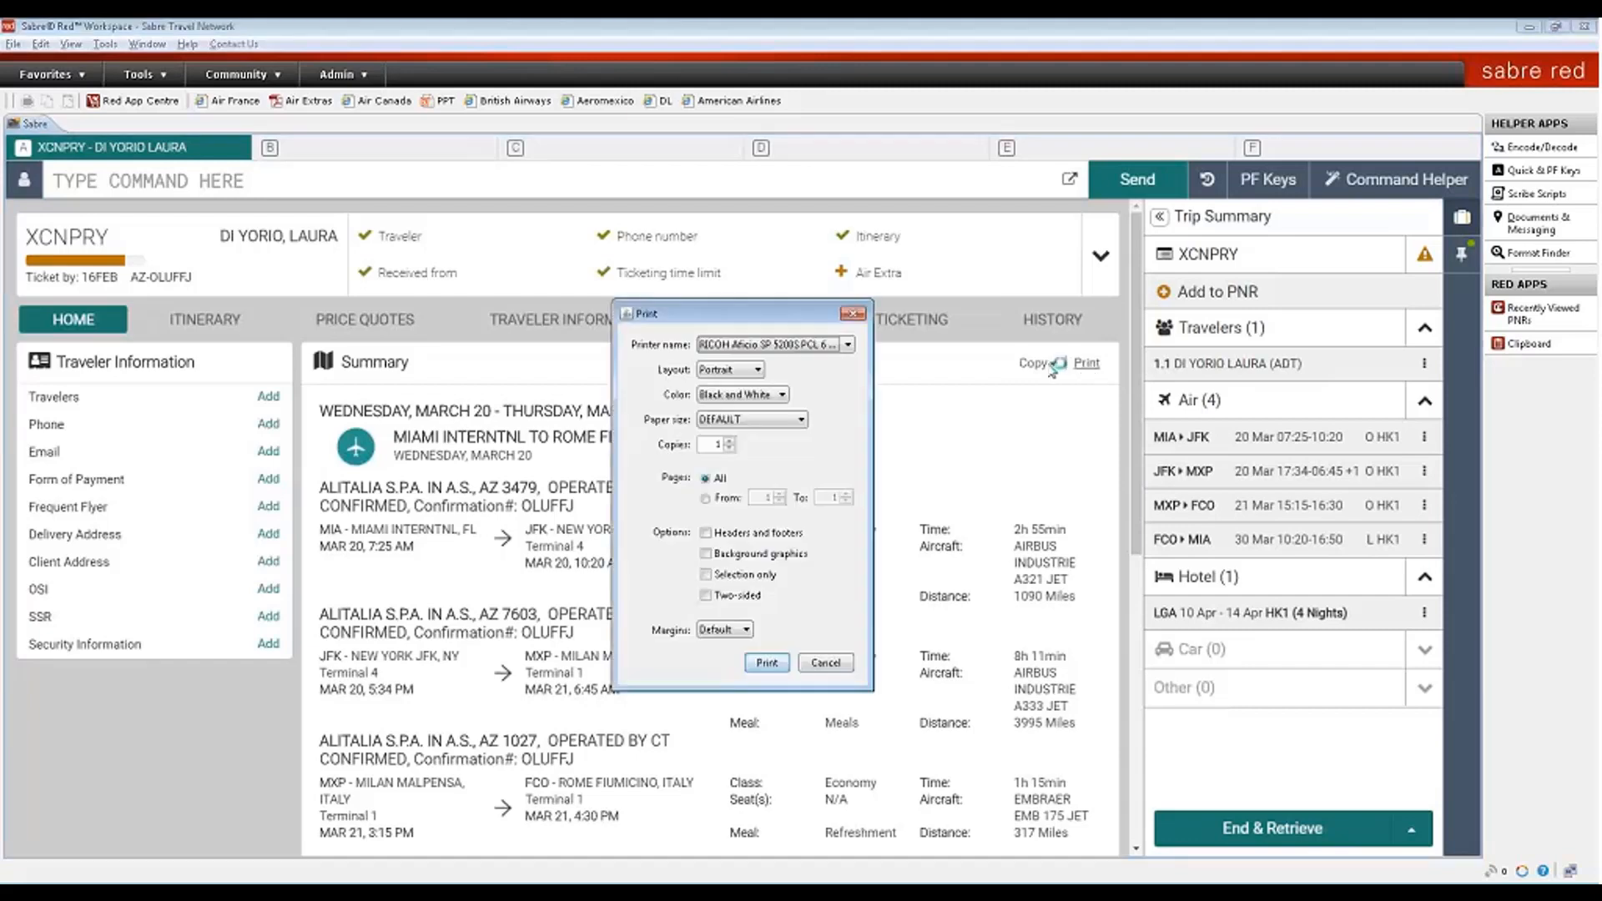
{"action": "left_click", "coordinate": [848, 344]}
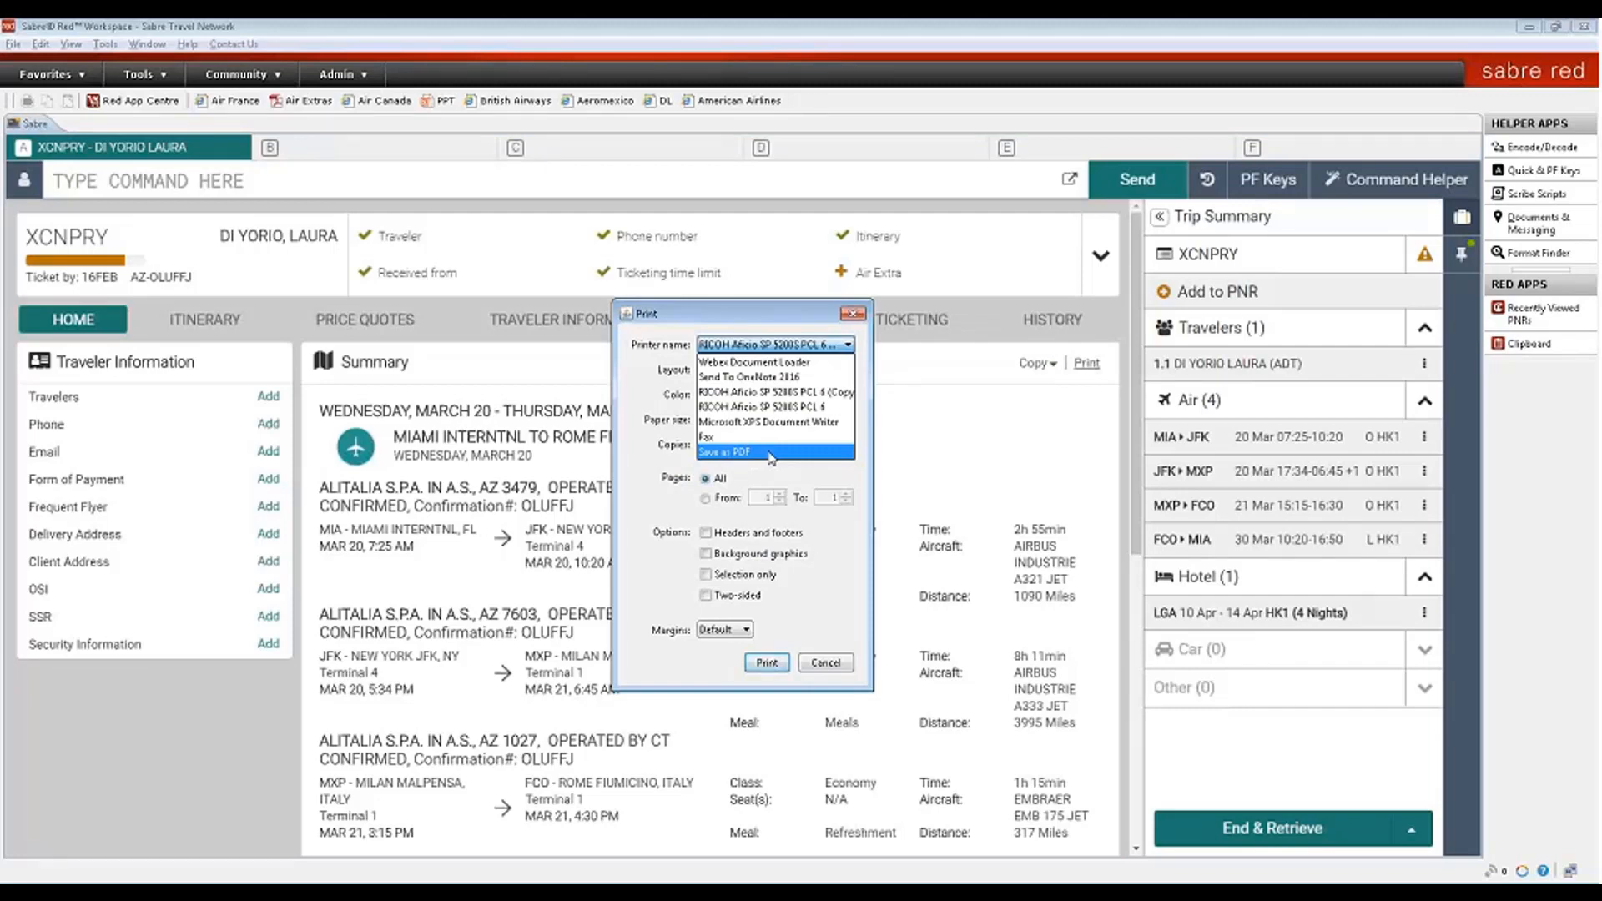
{"action": "left_click", "coordinate": [852, 314]}
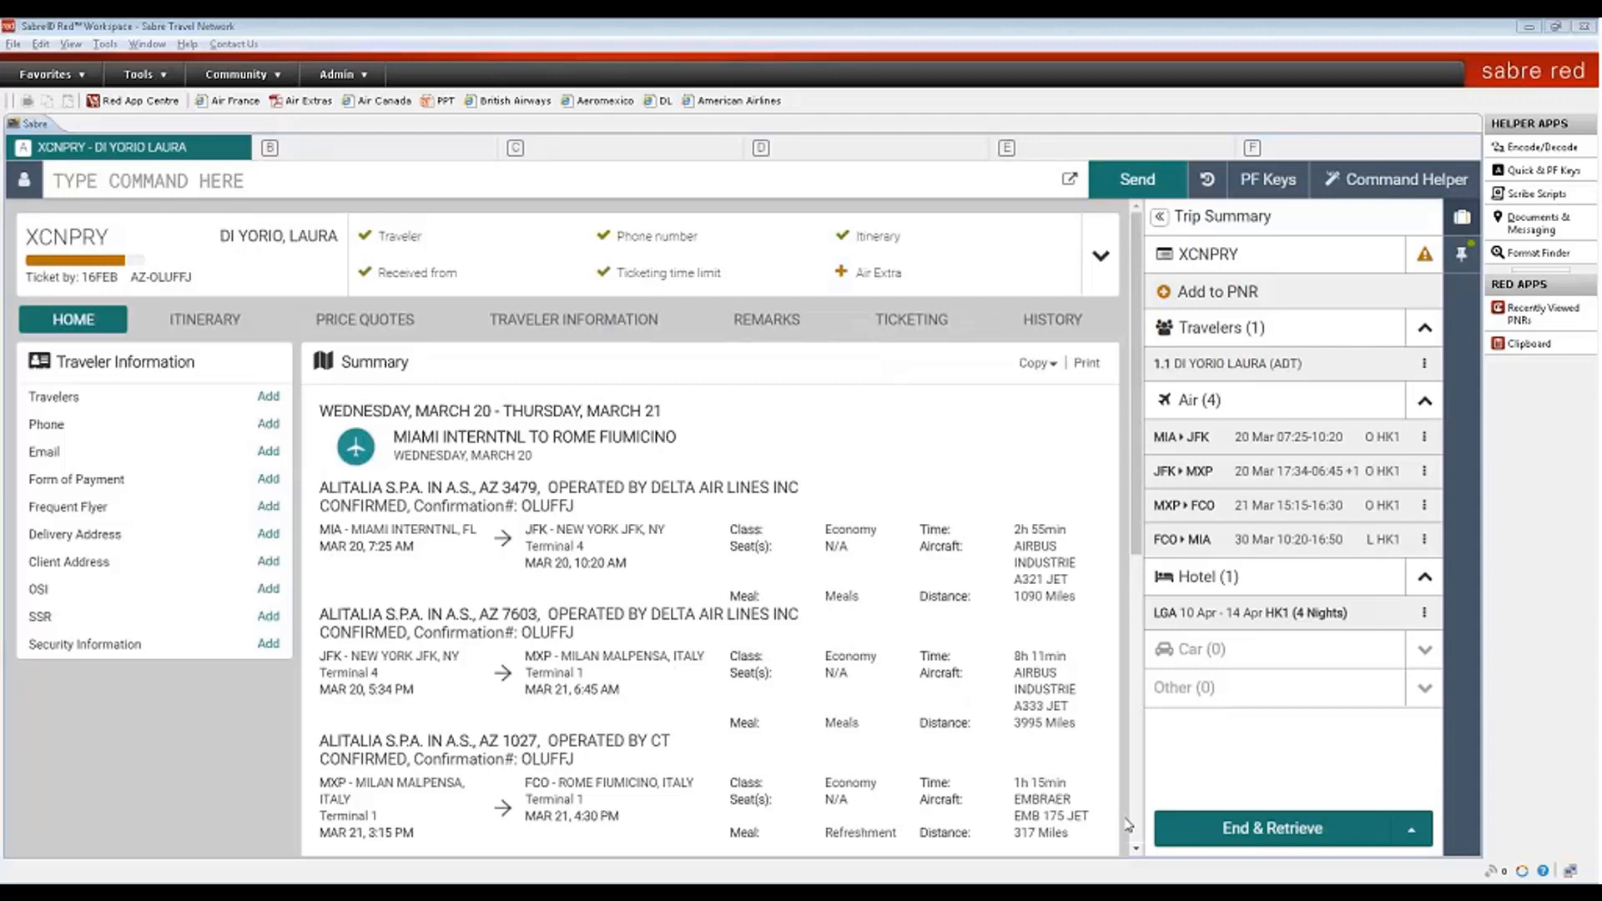
- Check the itinerary and the Miami–New York flight's modify options, then show the USD 849.83 quote
{"action": "left_click", "coordinate": [196, 321]}
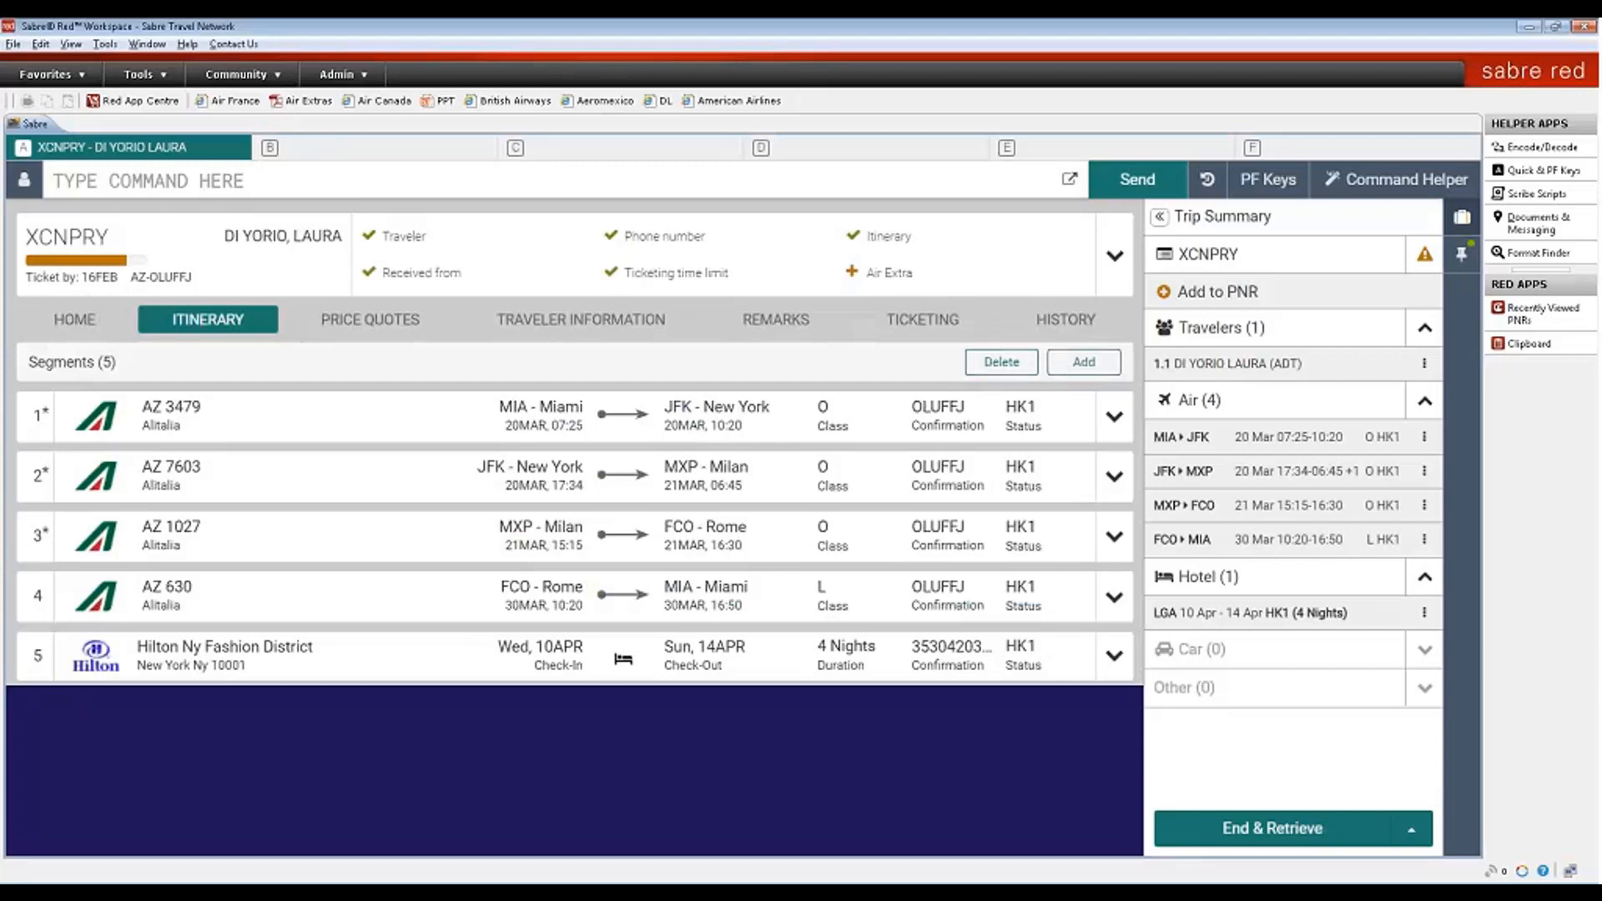
{"action": "left_click", "coordinate": [1114, 417]}
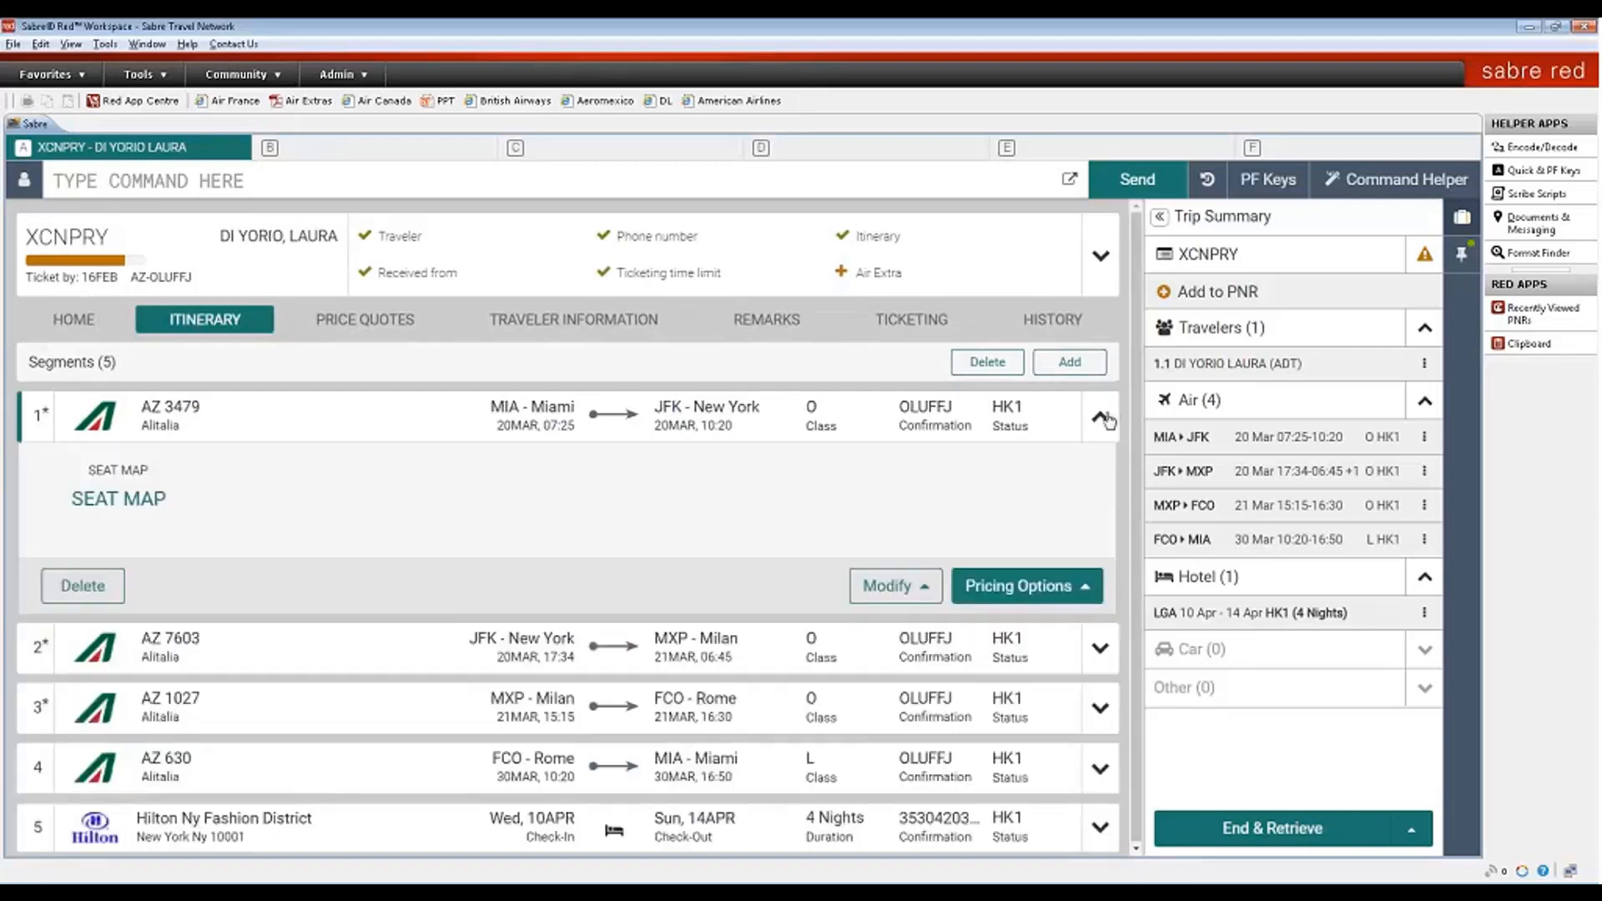
{"action": "left_click", "coordinate": [925, 587]}
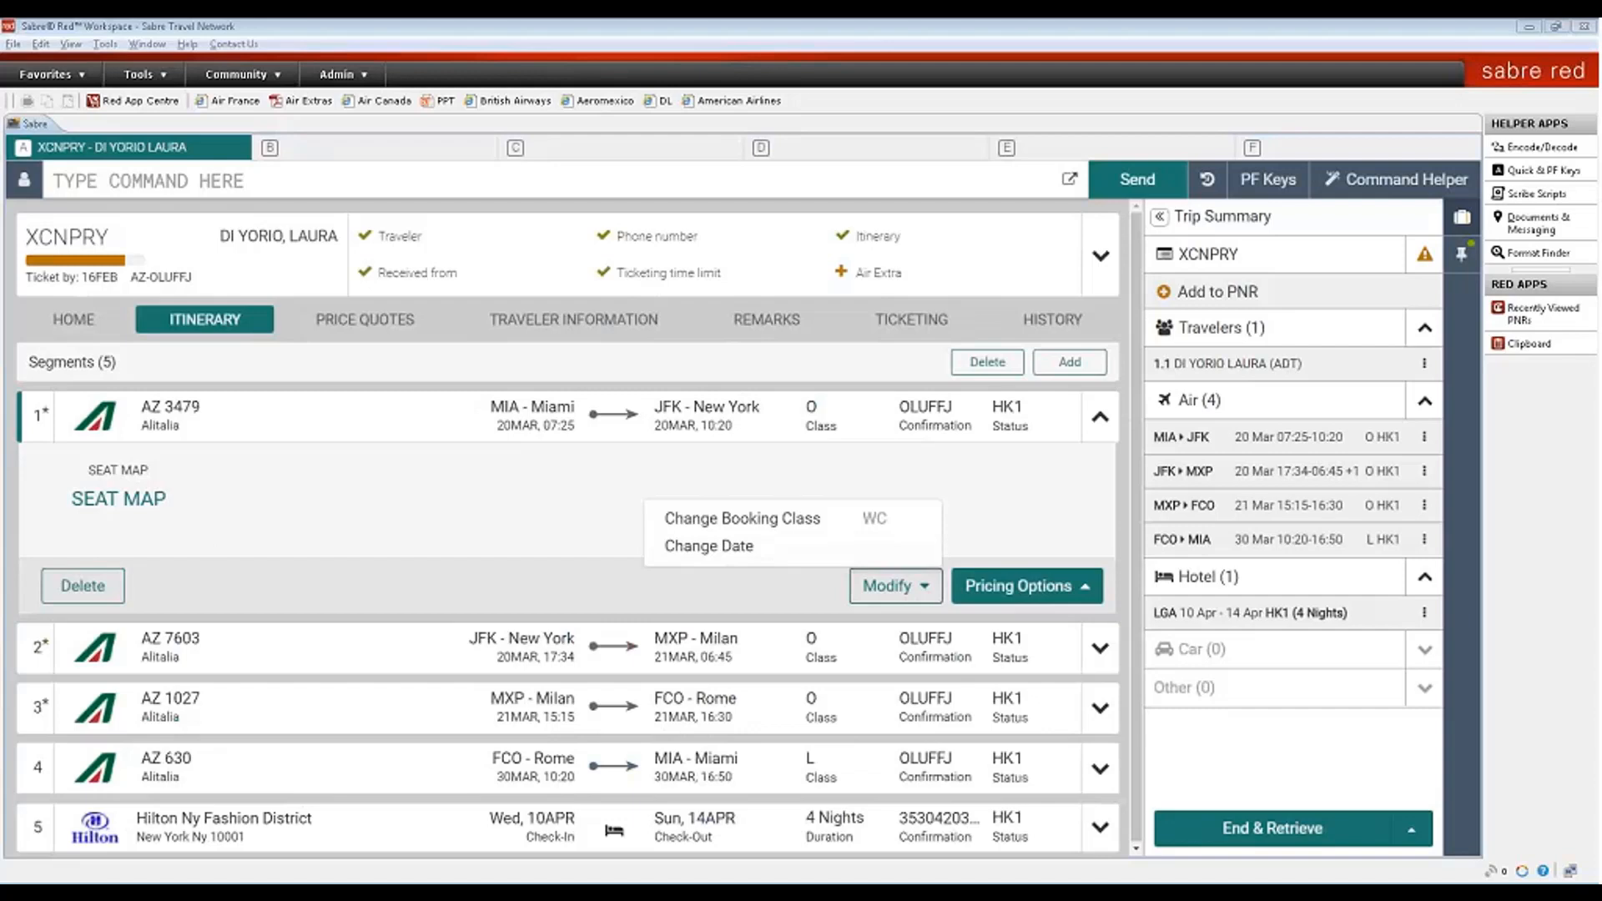
{"action": "left_click", "coordinate": [373, 321]}
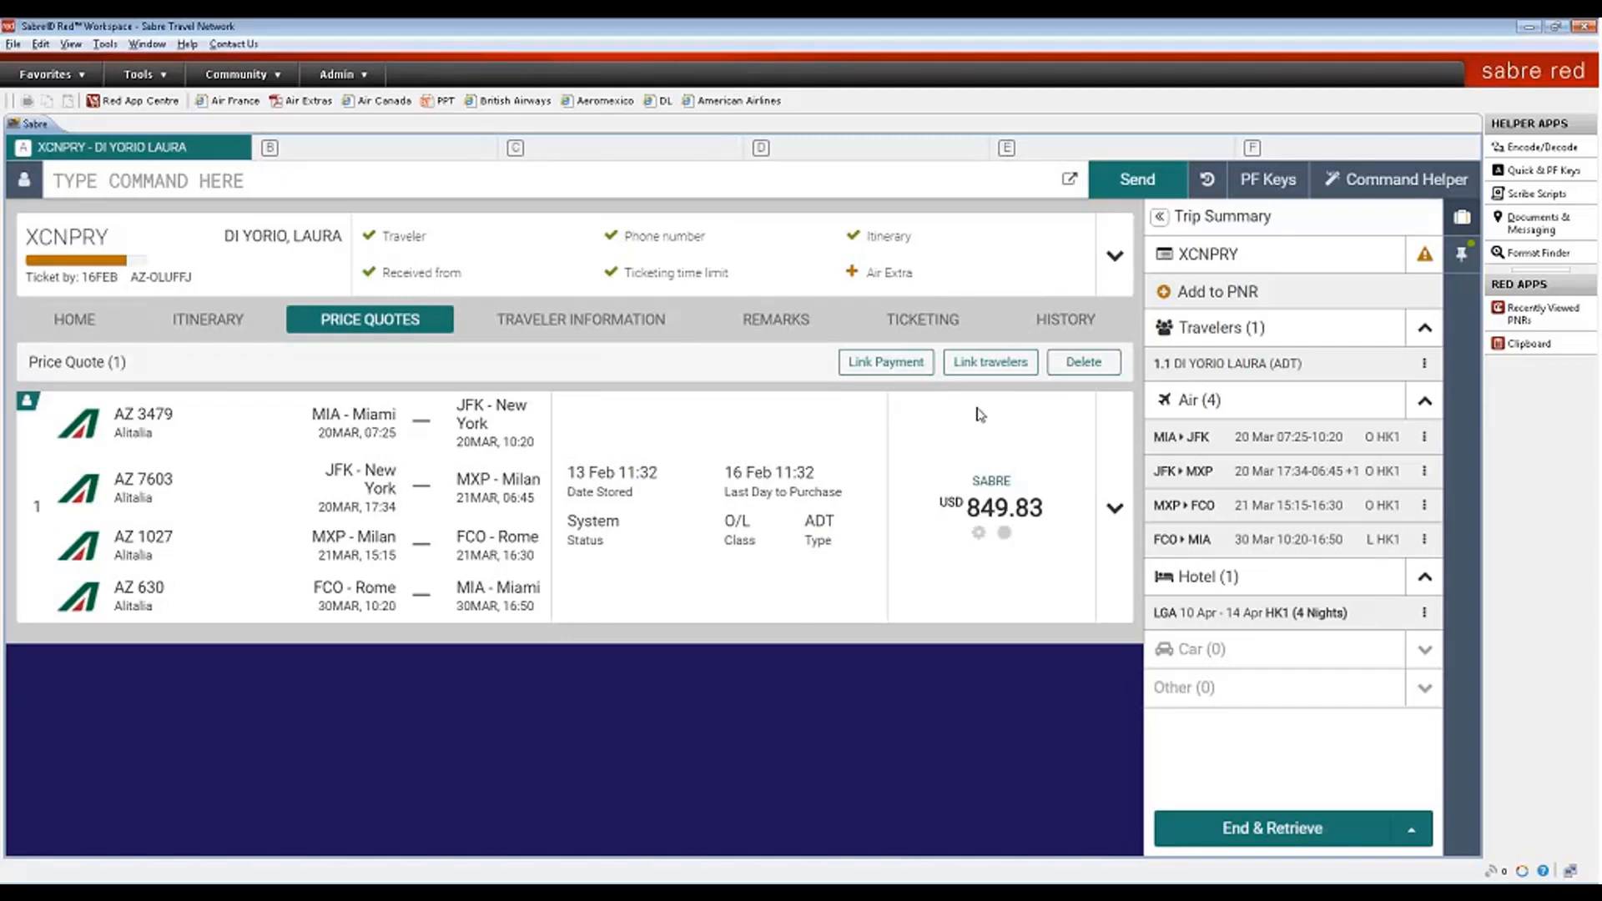
- Expand Price Quote 1 to see the USD 356.00 base fare, 493.83 taxes, and fare rules
{"action": "left_click", "coordinate": [1115, 508]}
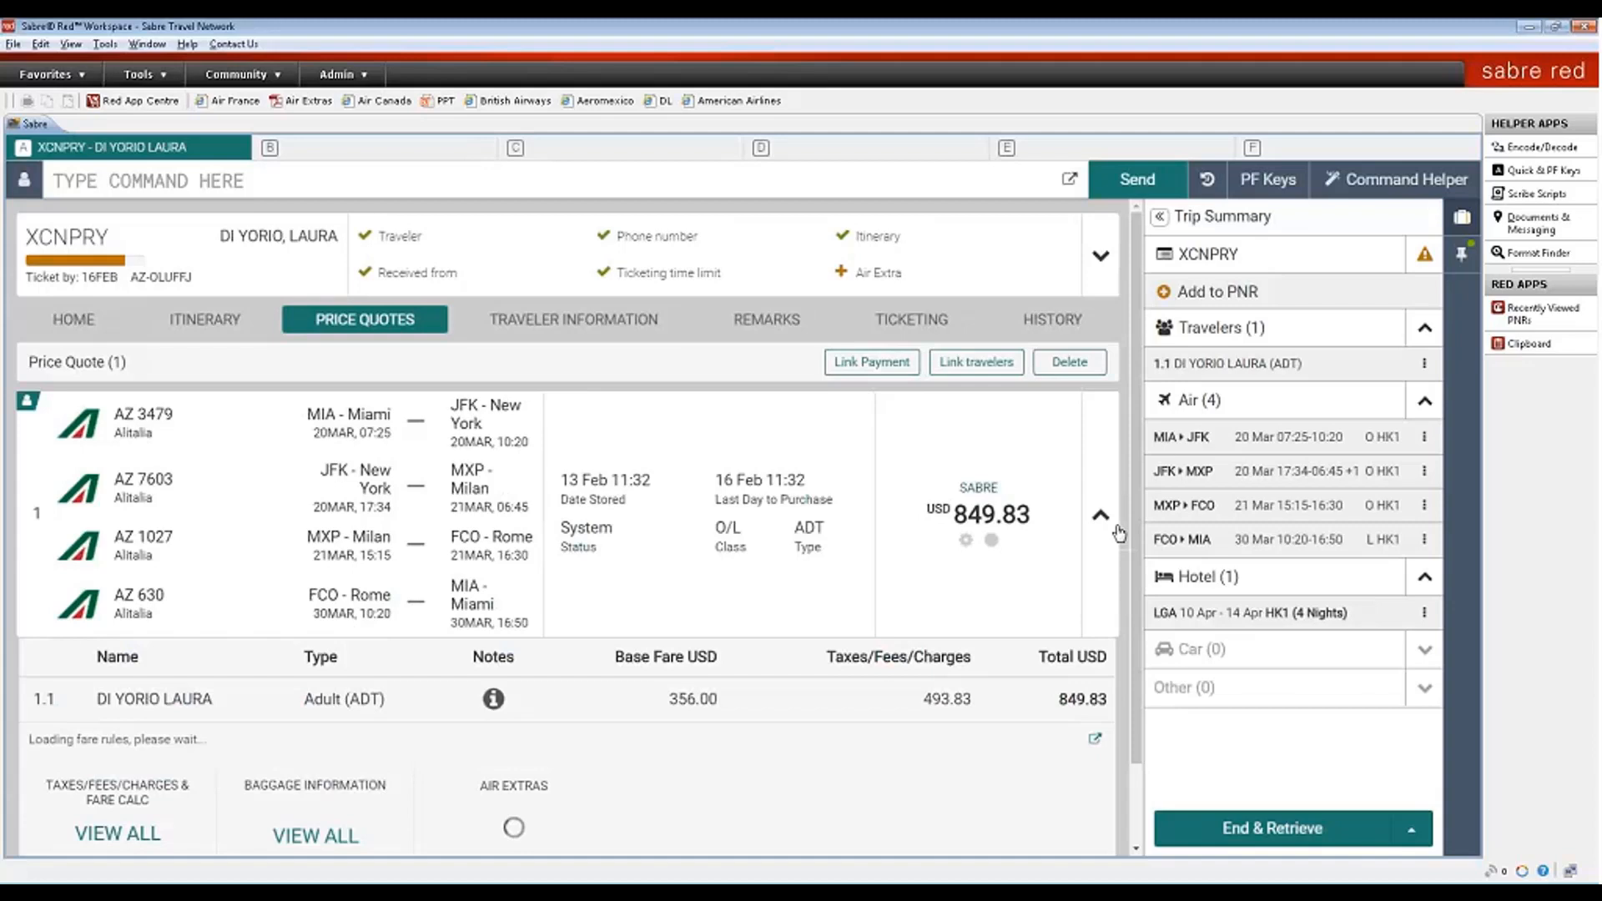
{"action": "scroll", "coordinate": [1135, 578], "scroll_direction": "down", "scroll_amount": 2}
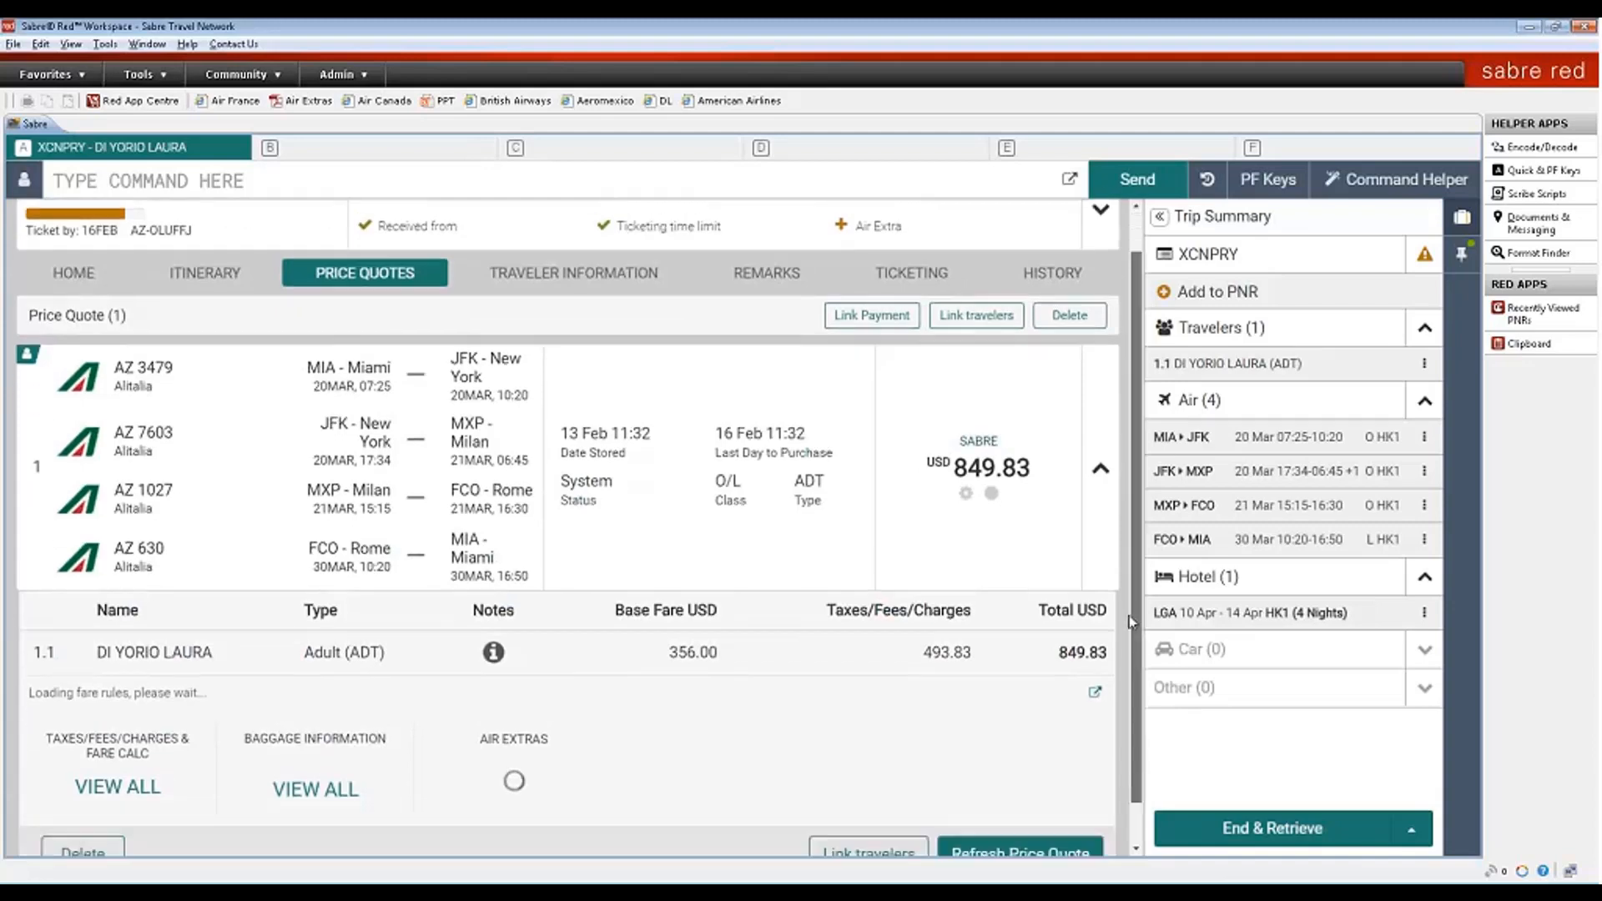